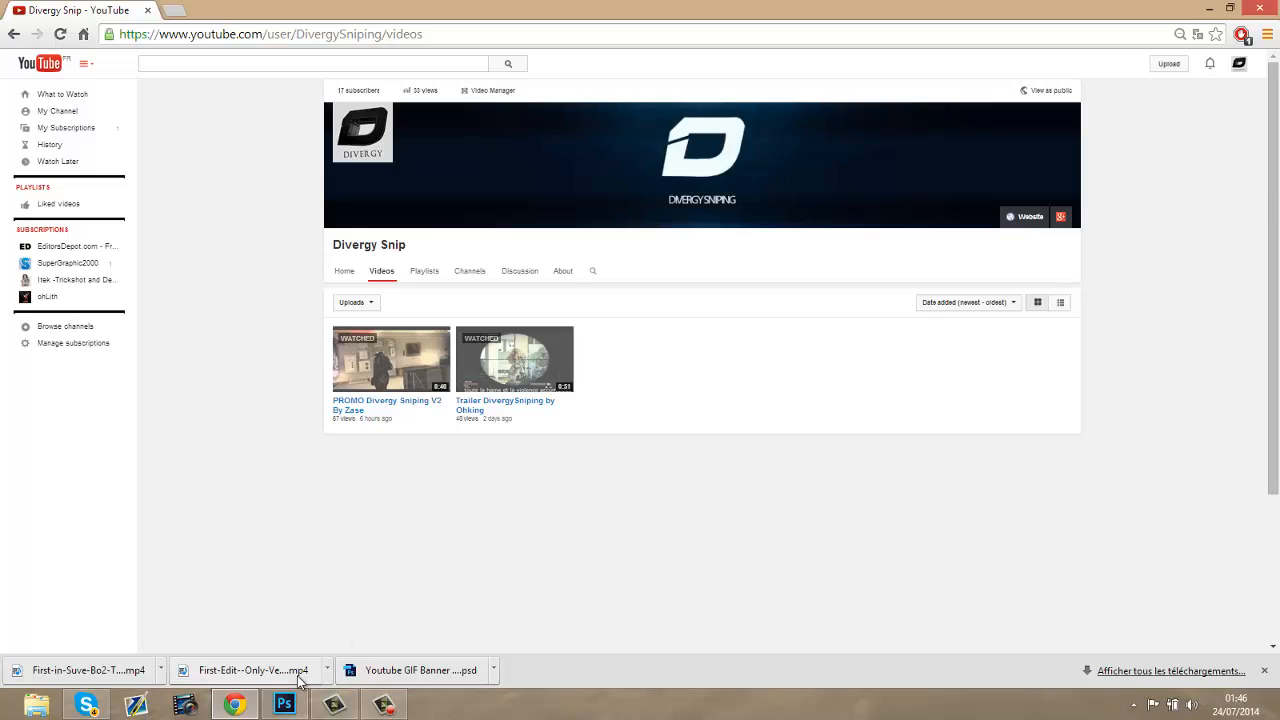
Switch to Photoshop and hide the Rectangle 4 bar below the banner band and the DIVERGY ITEK title above it
left_click(285, 706)
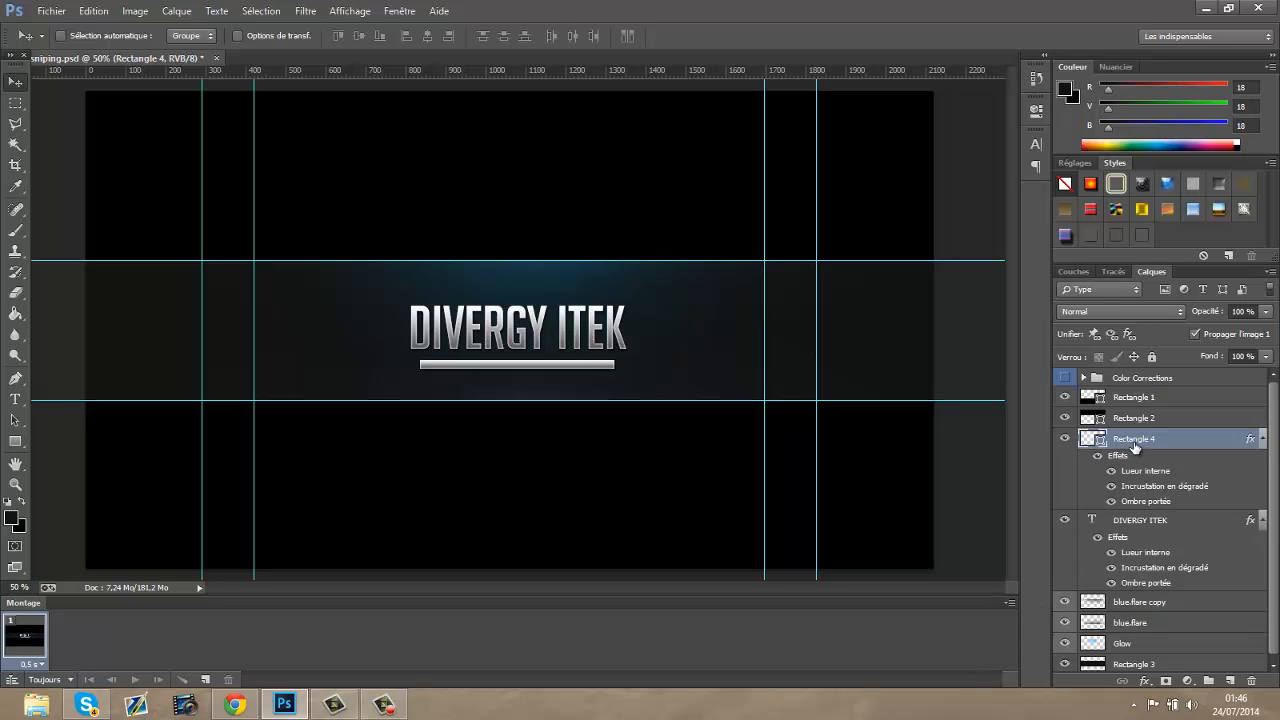
left_click(1115, 516)
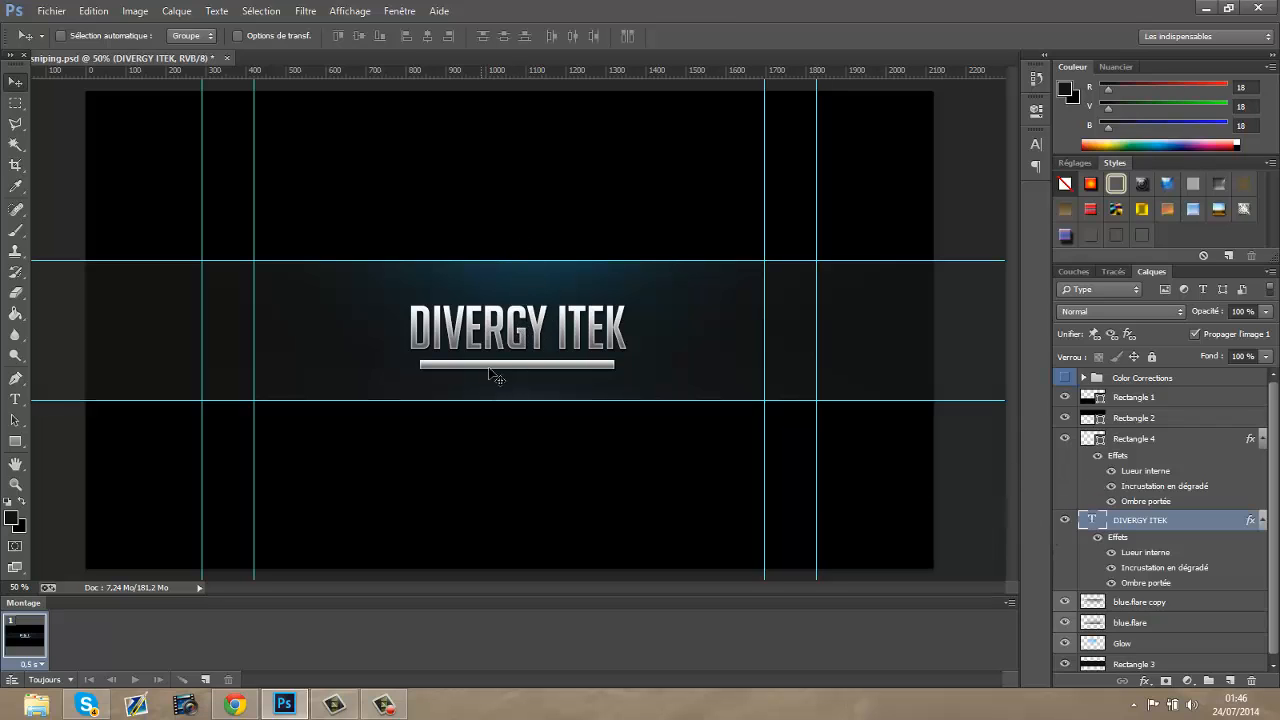
left_click(1132, 446)
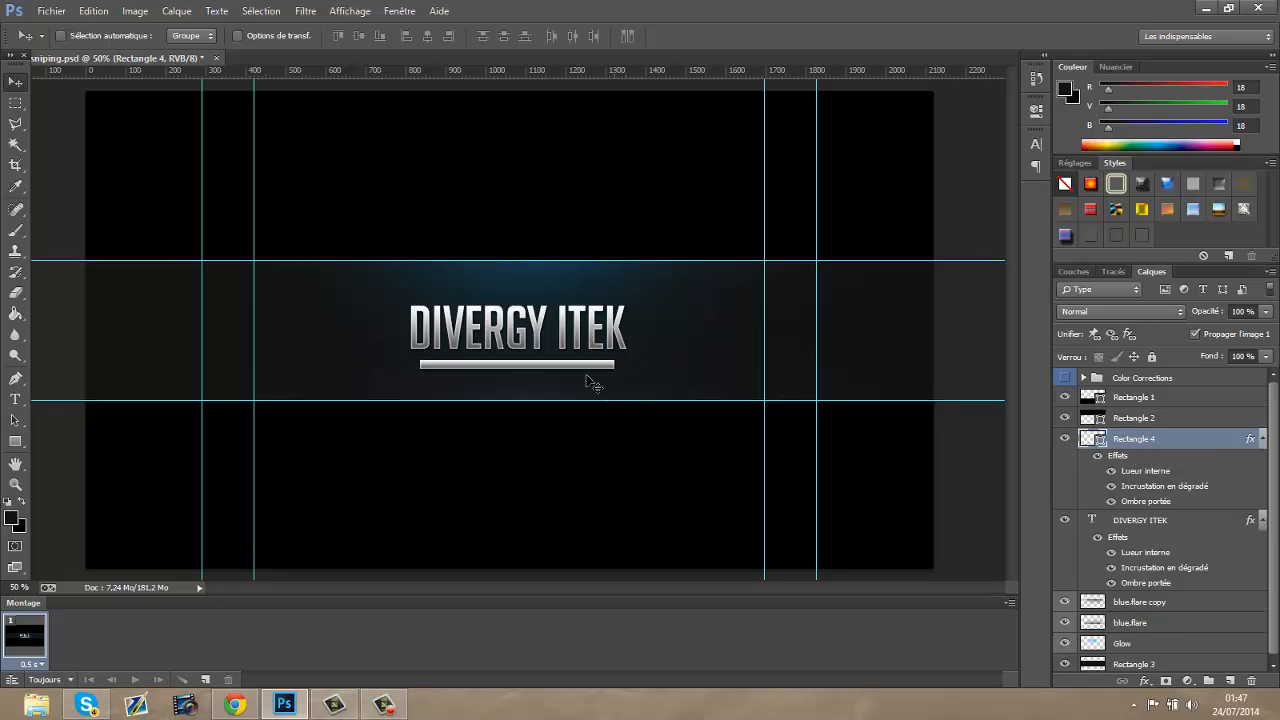
left_click_drag(508, 381, 504, 428)
left_click(1128, 532)
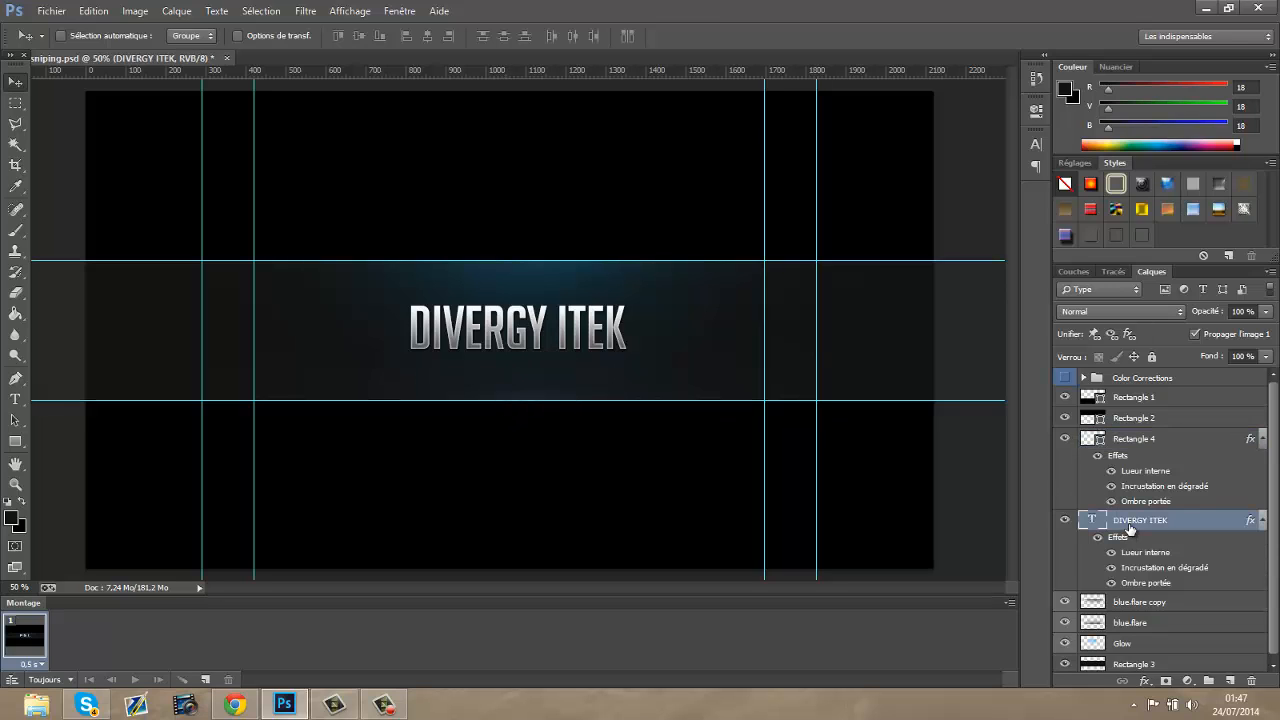
left_click_drag(538, 302, 531, 218)
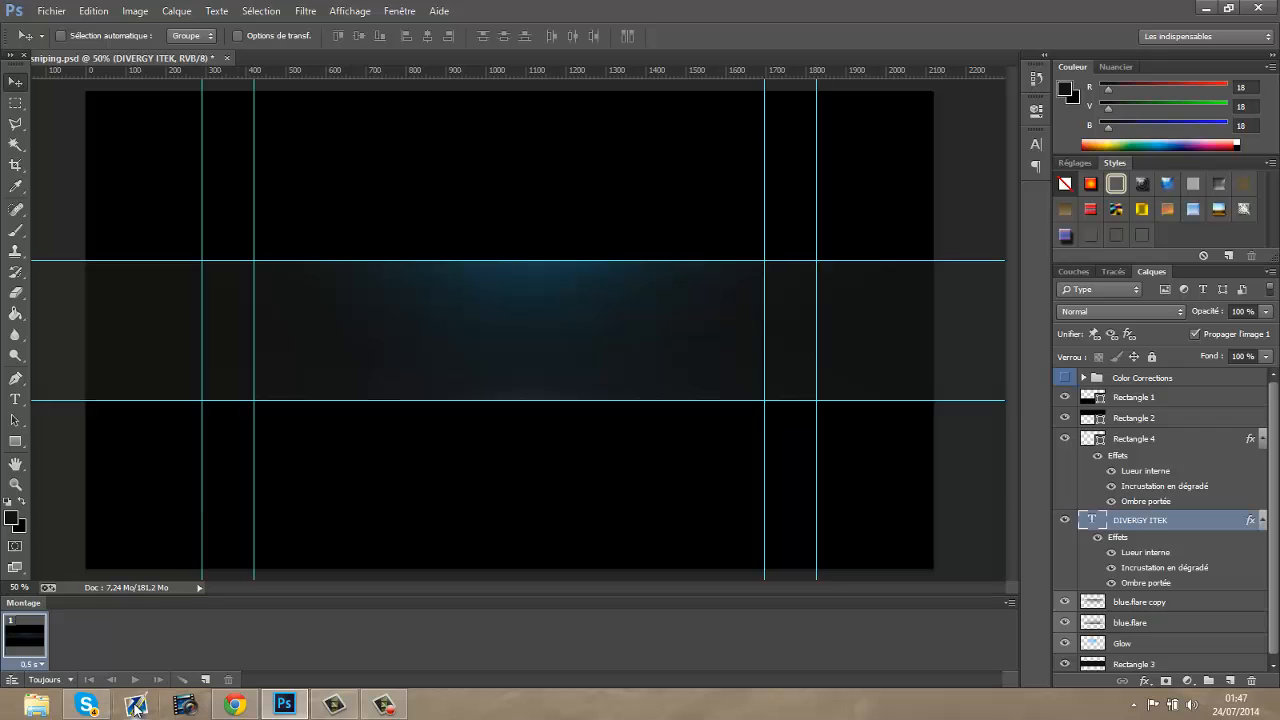
Add a second animation frame with the title's lower half entering from the upper guide and the bar's edge just above the lower guide
left_click(204, 679)
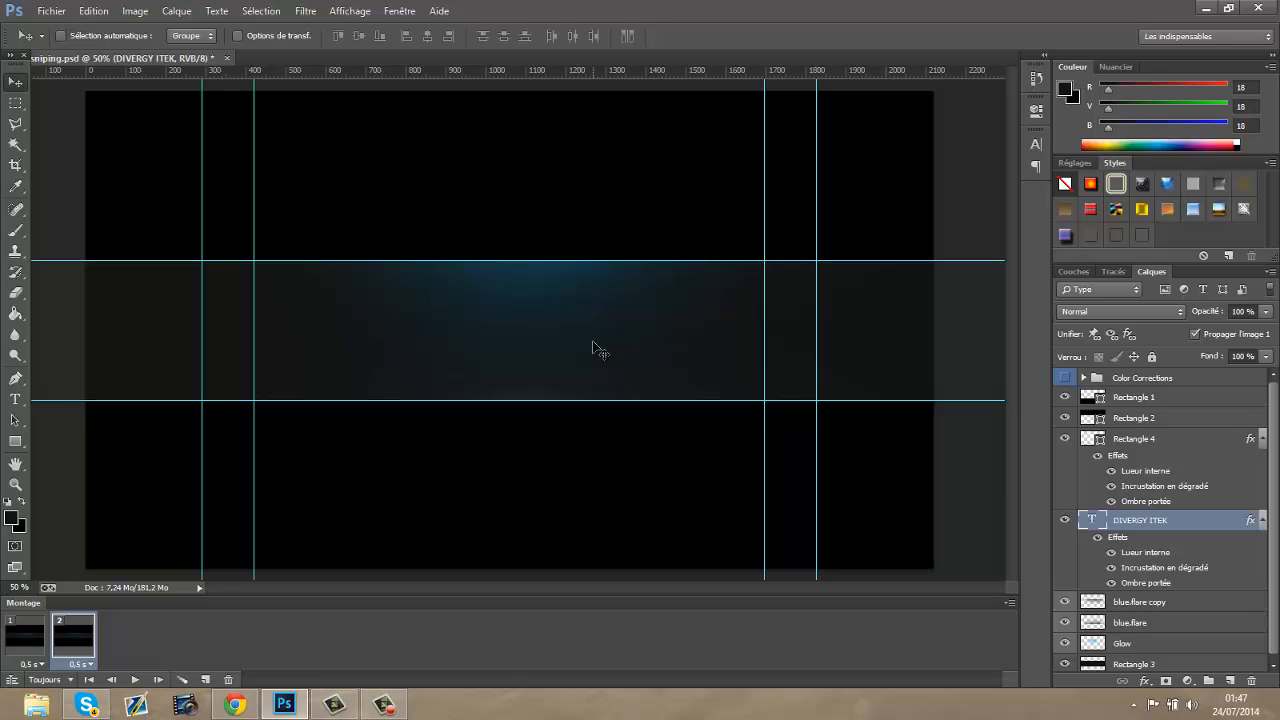
key("shift+Down")
key("shift+Down")
key("shift+Down")
key("shift+Down")
key("shift+Down")
key("shift+Down")
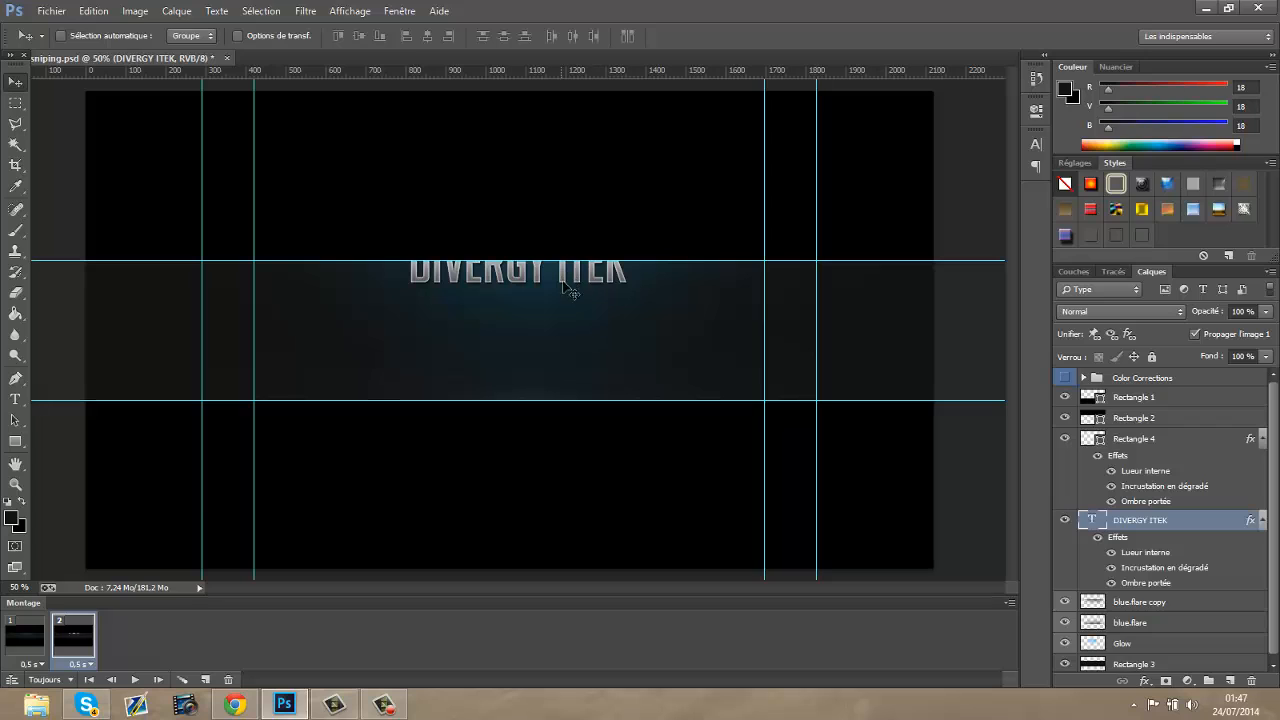
left_click(1140, 440)
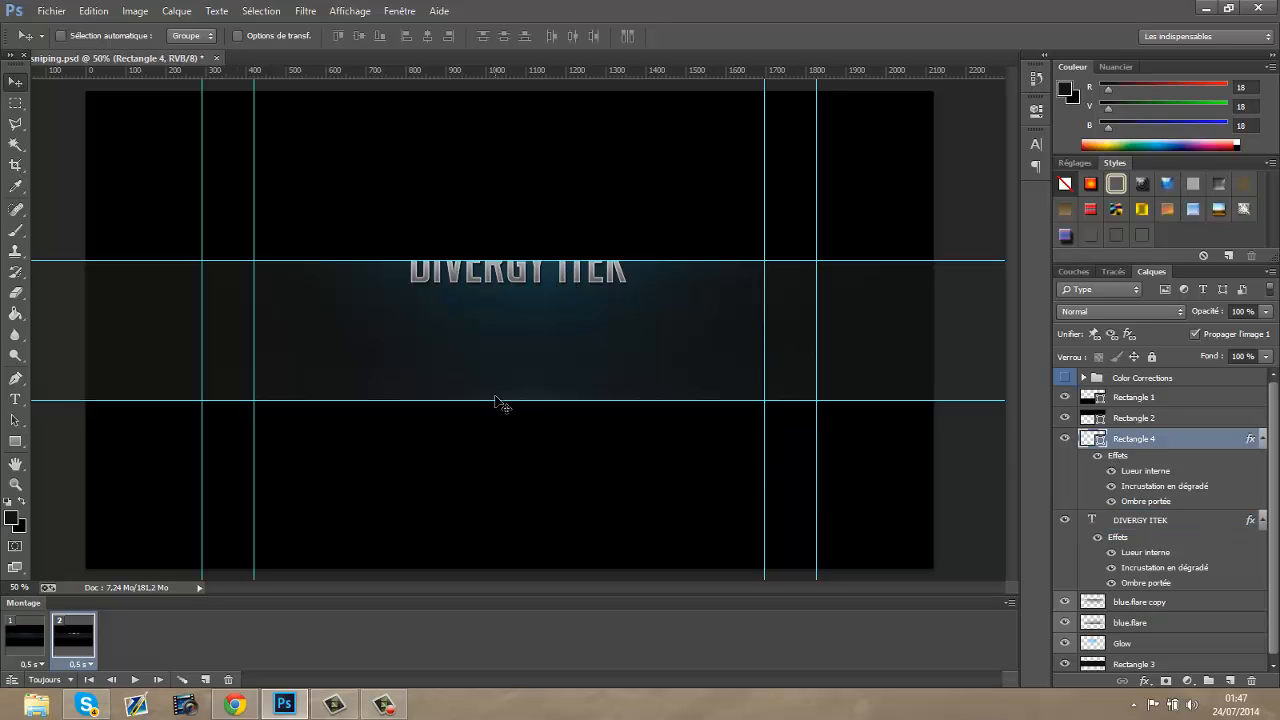
key("shift+Up")
Add a third animation frame and raise the Rectangle 4 bar fully into the band, slightly above the lower guide
left_click(206, 680)
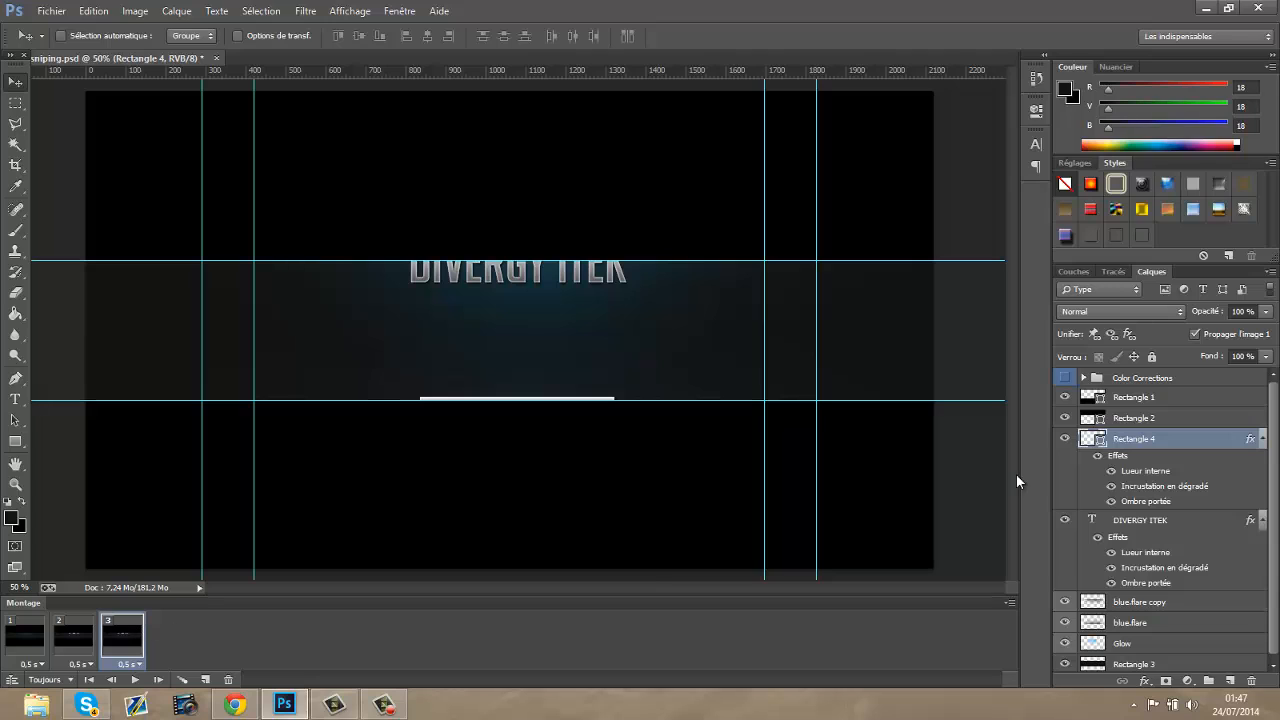
key("Up")
key("Up")
key("Up")
key("Up")
key("Up")
key("Up")
key("Up")
key("Up")
key("Up")
key("Up")
key("Up")
key("Up")
key("Up")
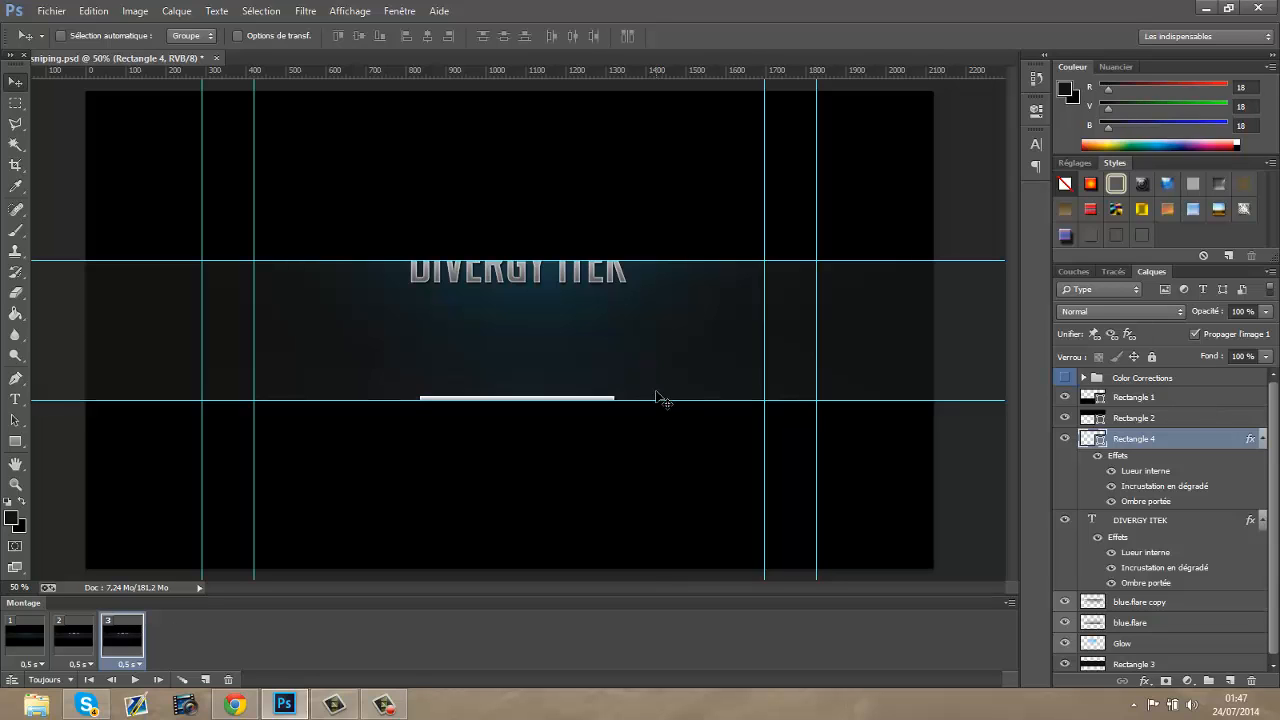
key("Up")
key("Up")
key("Up")
key("Up")
key("Up")
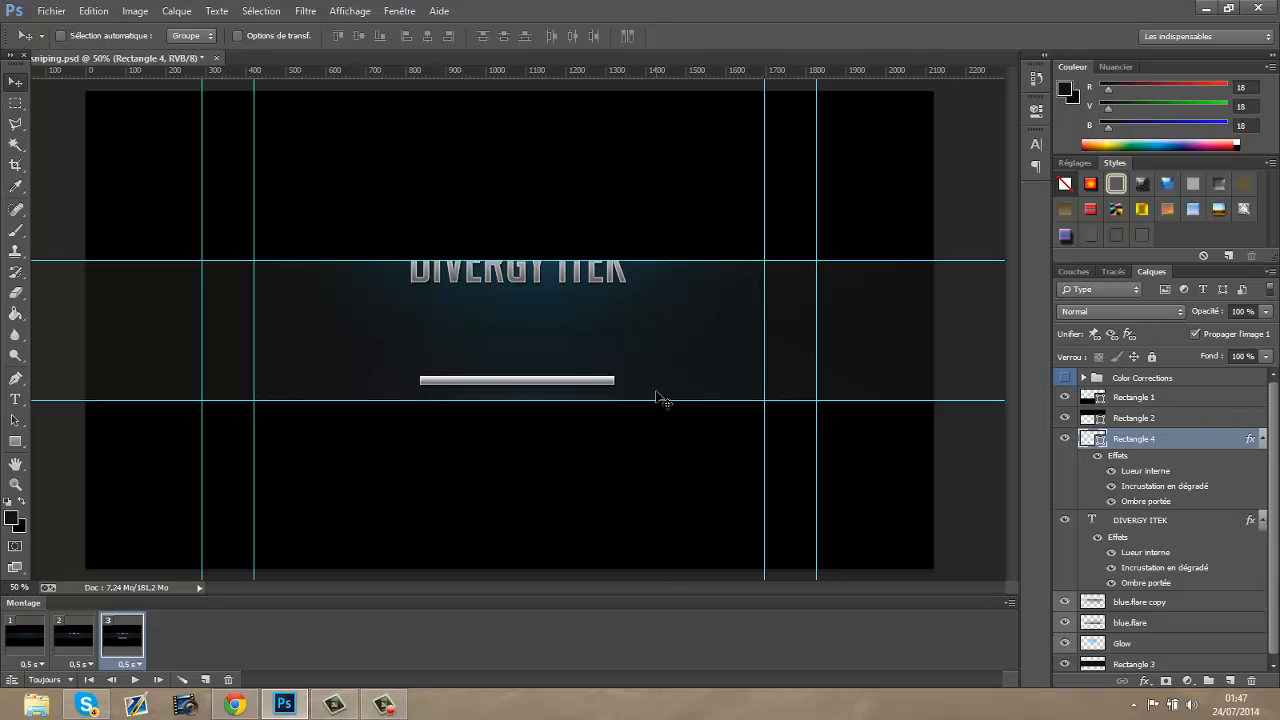
Lower the DIVERGY ITEK title in frame 3 until nearly all of its letters sit below the upper guide
left_click(1140, 522)
key("Down")
key("Down")
key("Down")
key("Down")
key("Down")
key("Down")
key("Down")
key("Down")
key("Down")
key("Down")
key("Down")
key("Down")
key("Down")
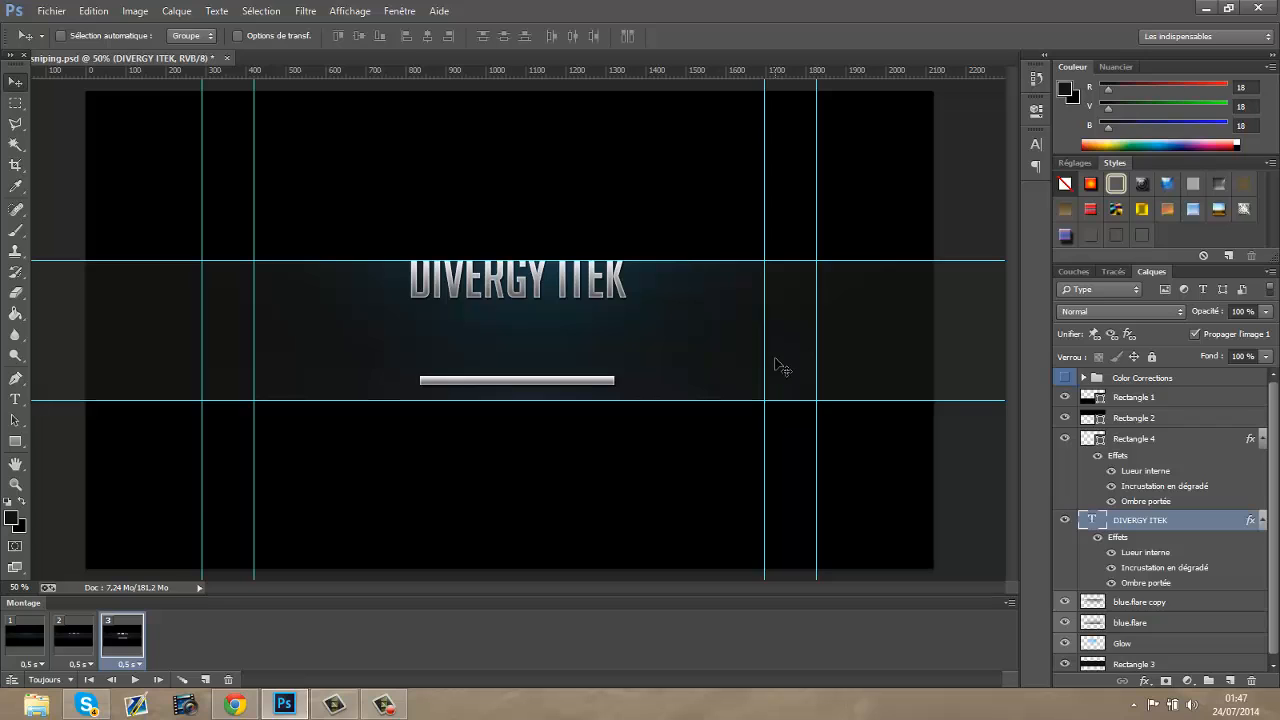
Add a fourth animation frame and lower the DIVERGY ITEK title until it sits completely inside the band, just below the upper guide
left_click(205, 679)
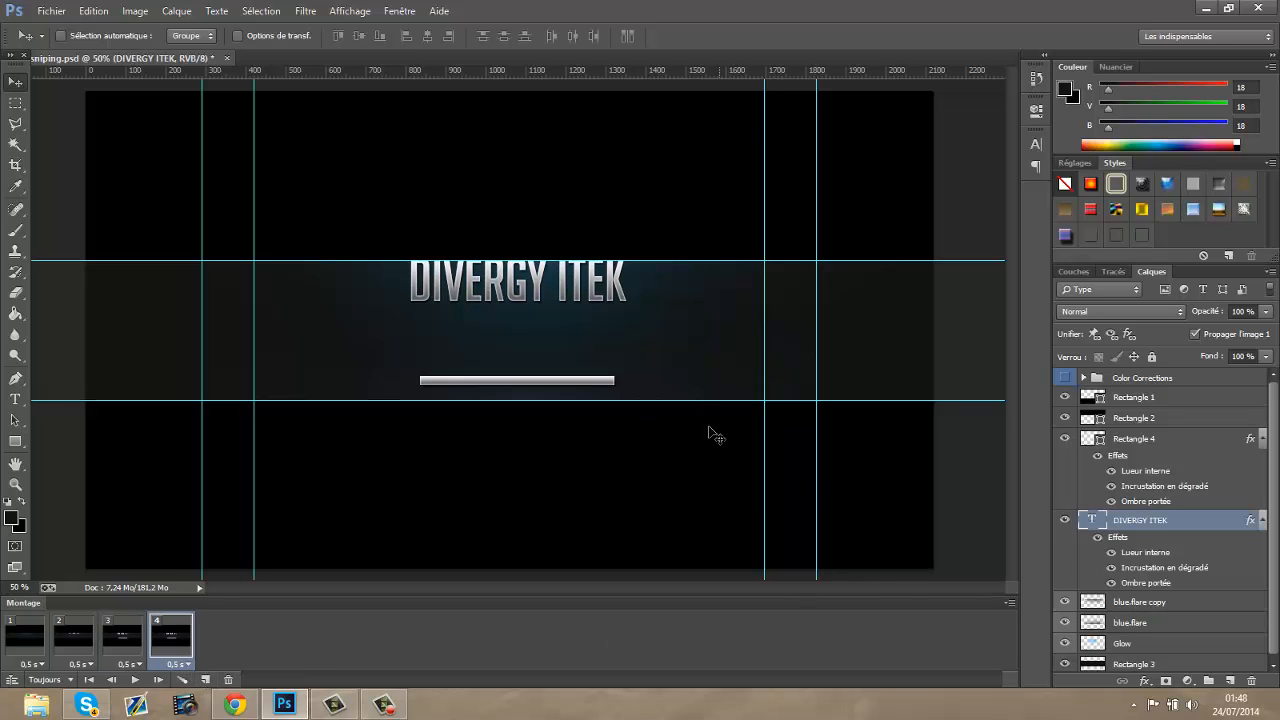
key("Down")
key("Down")
key("Down")
key("Down")
key("Down")
key("Down")
key("Down")
key("Down")
key("Down")
key("Down")
key("Down")
key("Down")
key("Down")
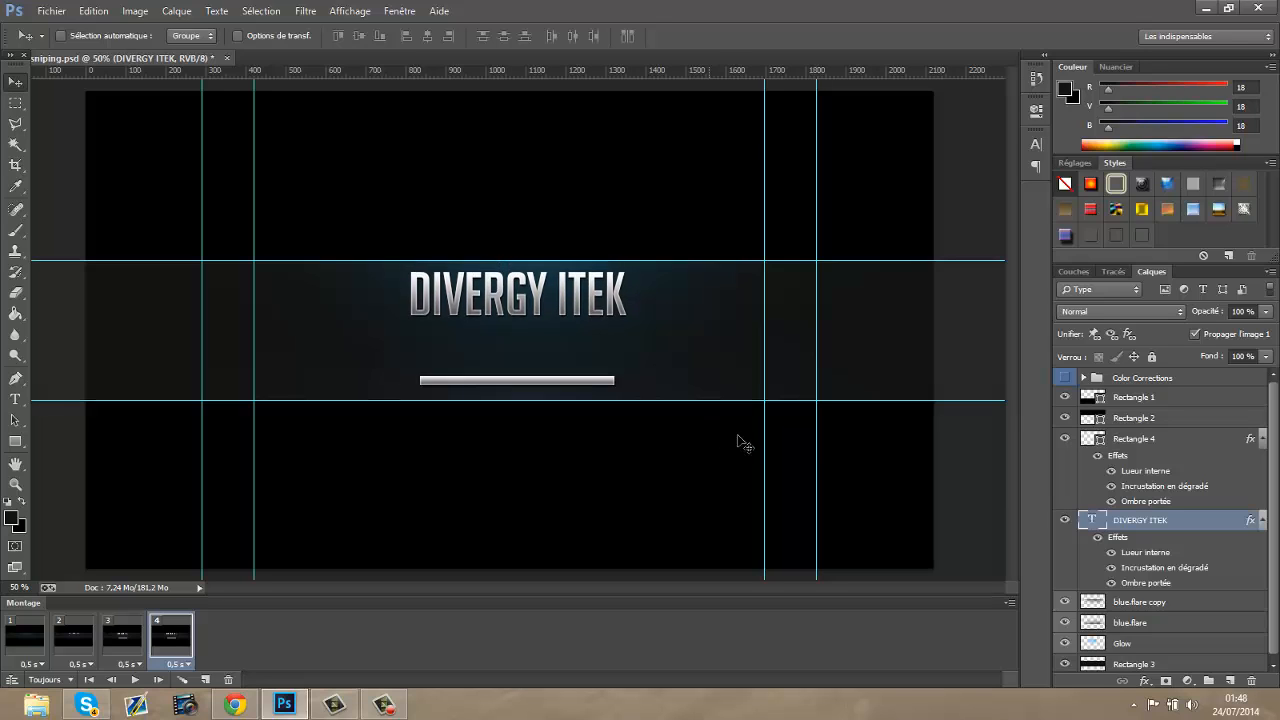
Raise the Rectangle 4 bar a little closer to the title in frame 4
left_click(1148, 440)
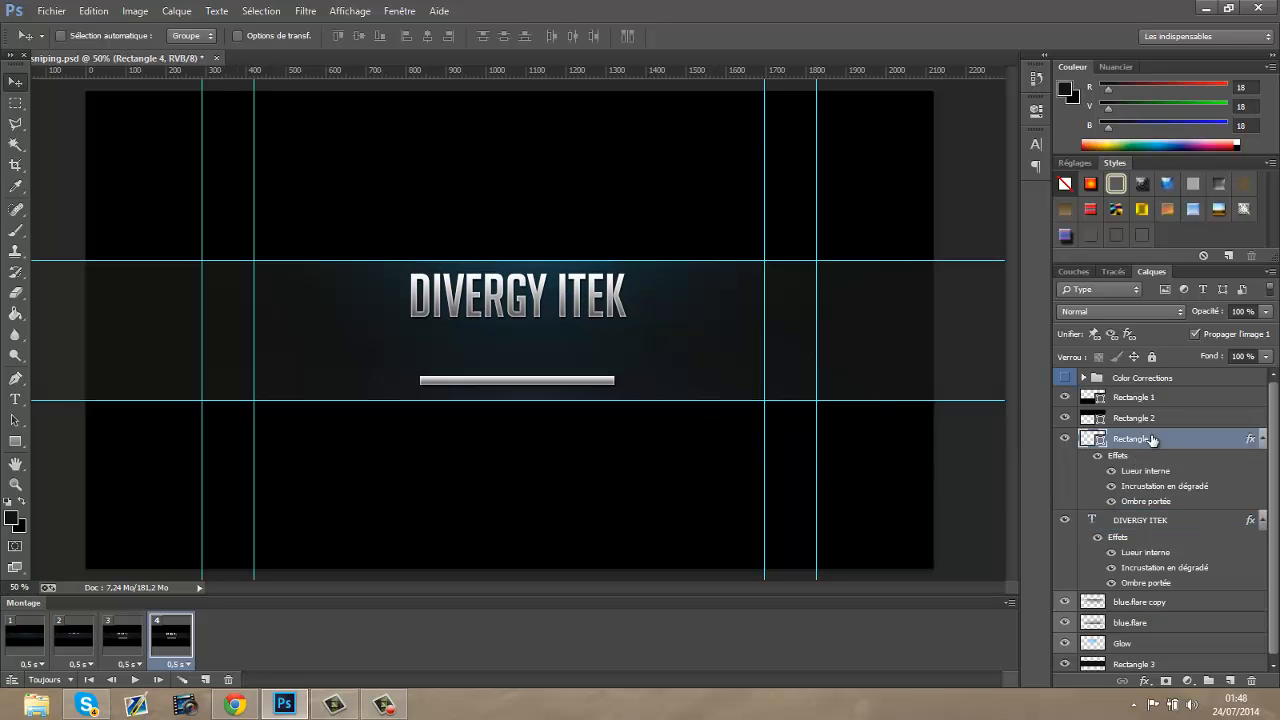
key("Up")
key("Up")
key("Up")
key("Up")
key("Up")
key("Up")
key("Up")
key("Up")
key("Up")
key("Up")
key("Up")
key("Up")
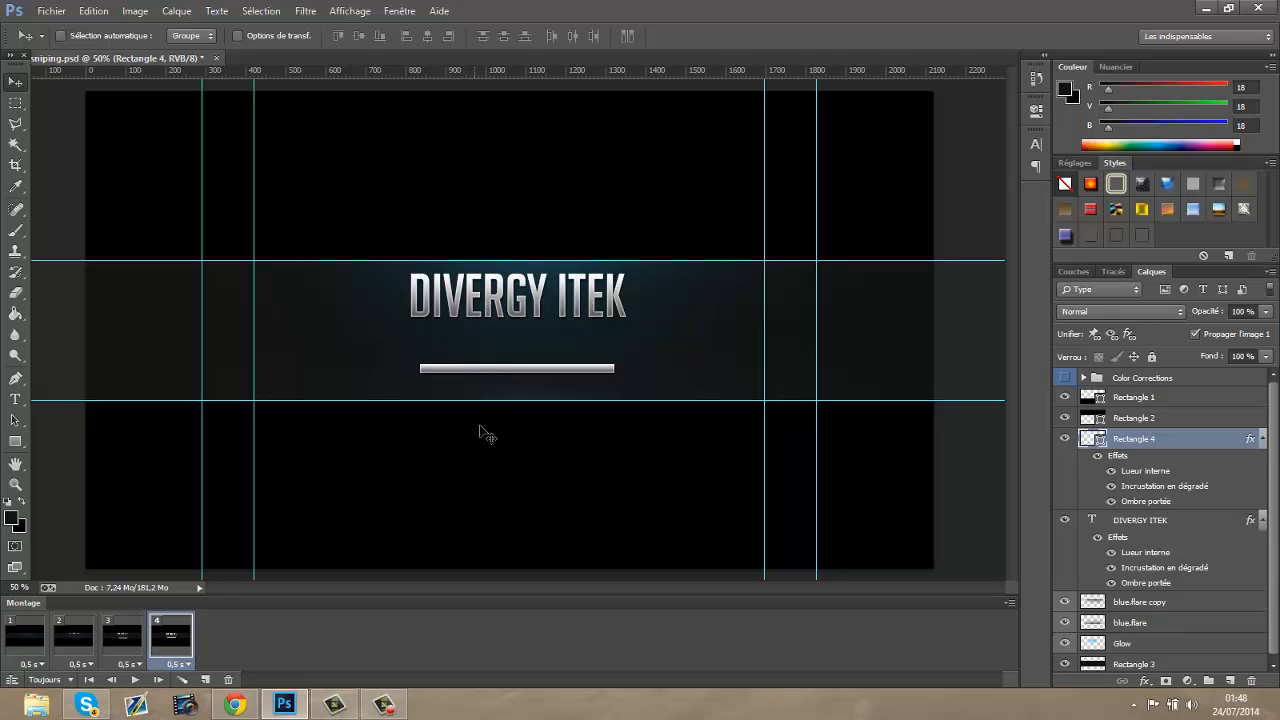
Add a fifth animation frame and lower the DIVERGY ITEK title to about the vertical middle of the band
left_click(204, 682)
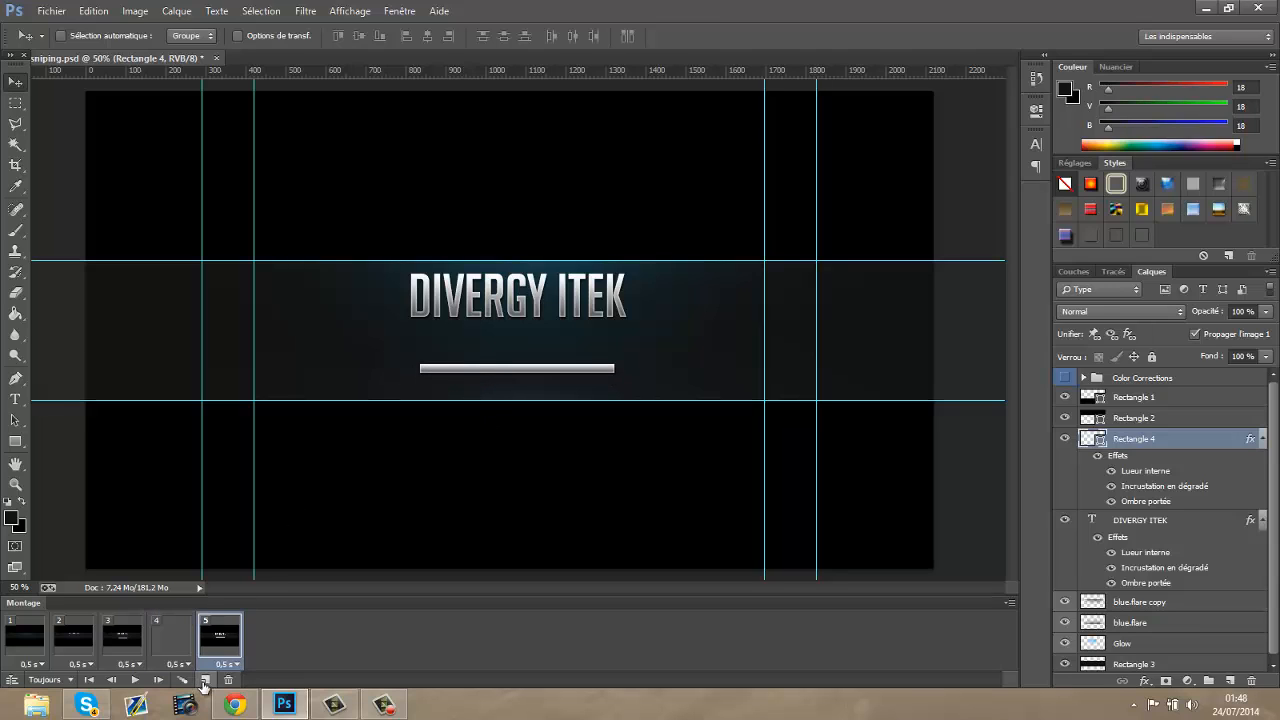
left_click(1157, 523)
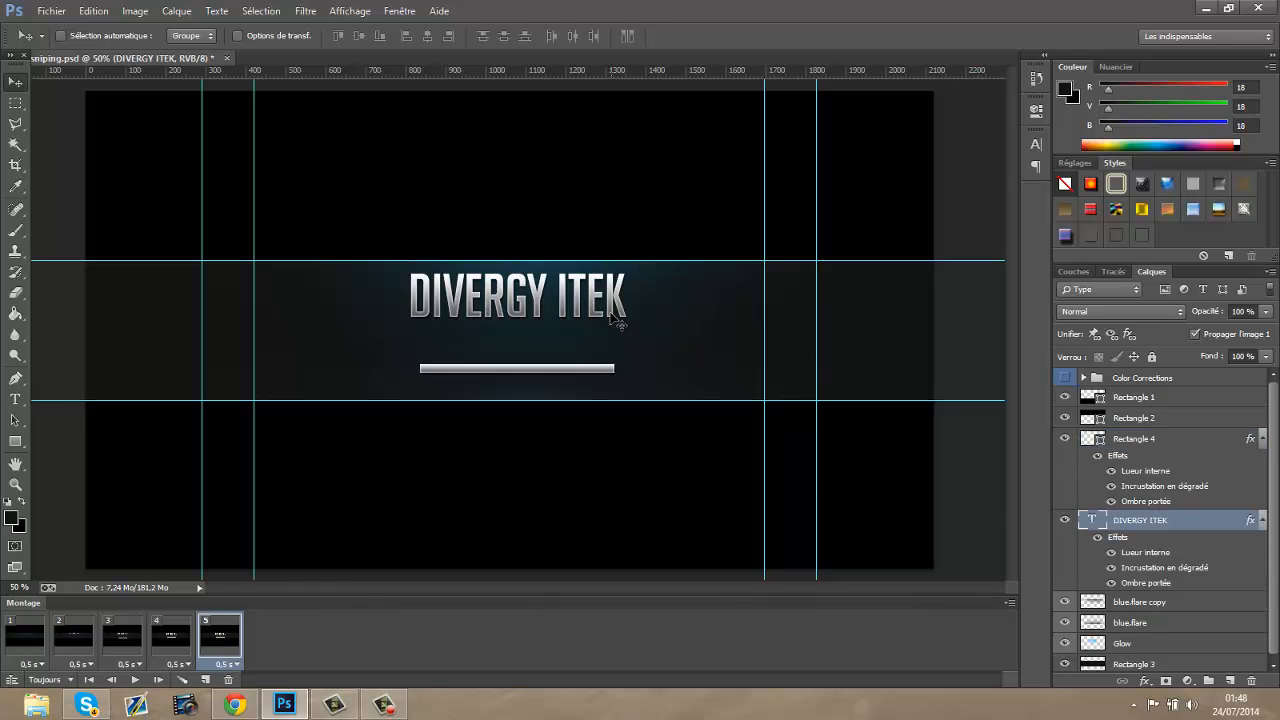
key("Down")
key("Down")
key("Down")
key("Down")
key("Down")
key("Down")
key("Down")
key("Down")
key("Down")
key("Down")
key("Down")
key("Down")
key("Down")
key("Down")
key("Down")
key("Down")
key("Down")
key("Down")
key("Down")
key("Down")
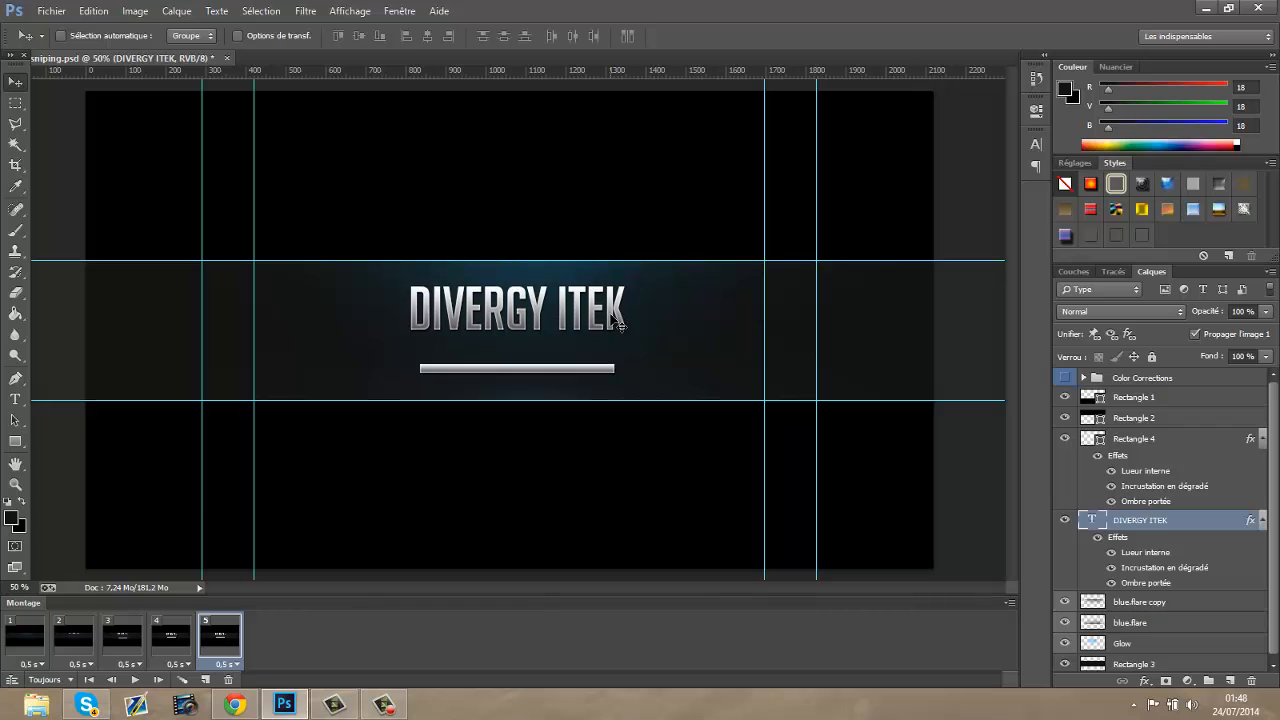
key("Down")
key("Down")
key("Down")
key("Down")
key("Down")
key("Down")
key("Down")
key("Down")
key("Down")
key("Down")
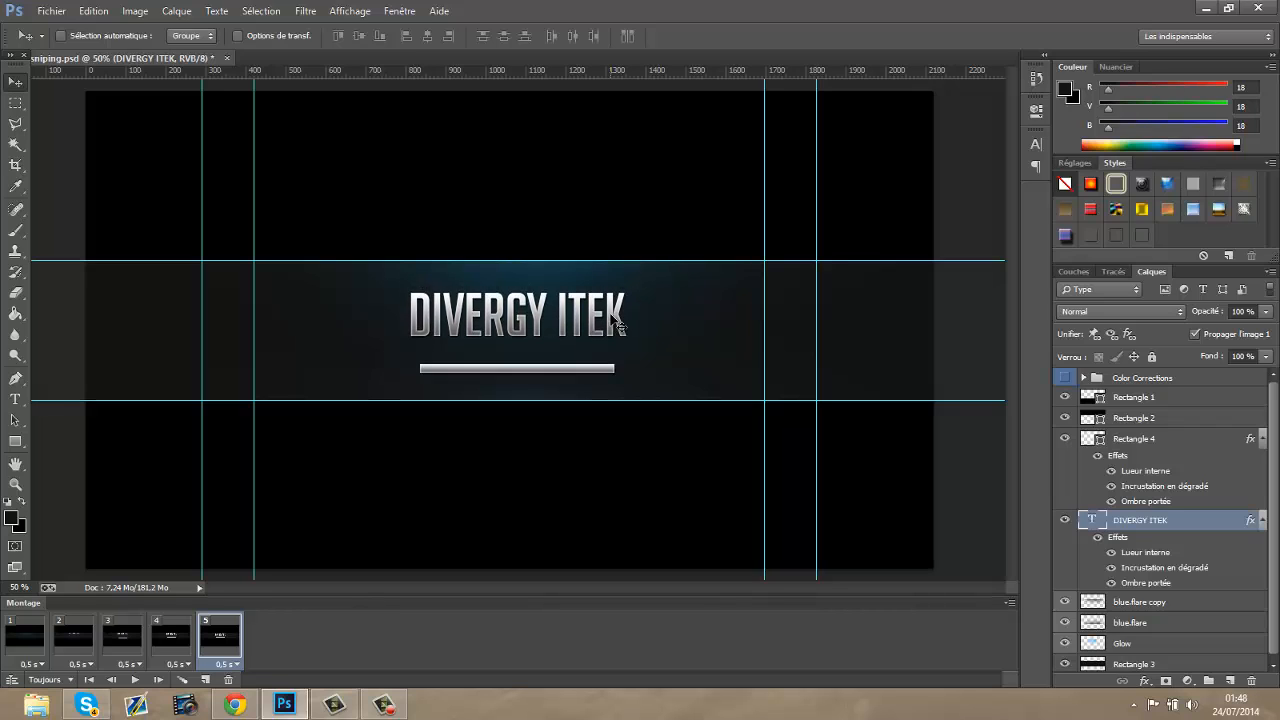
key("Down")
key("Down")
key("Down")
key("Down")
key("Down")
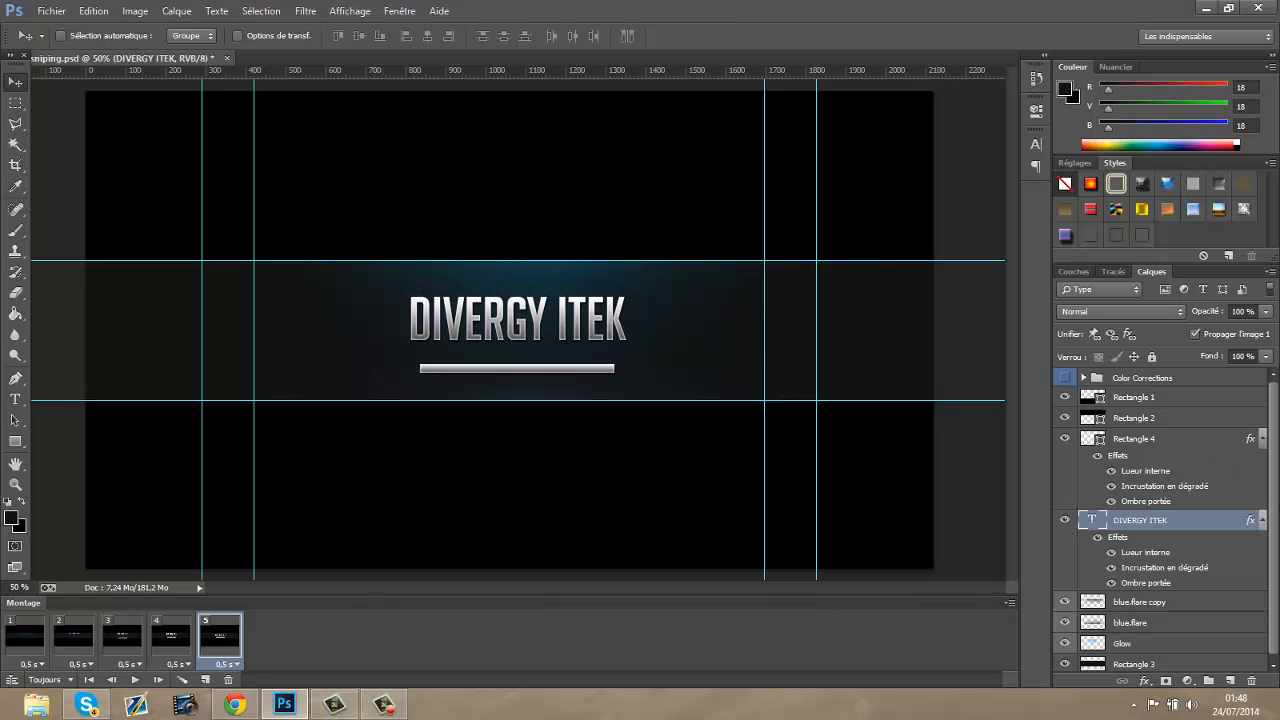
Raise the Rectangle 4 bar in frame 5 until it sits directly beneath the title as an underline
left_click(1130, 439)
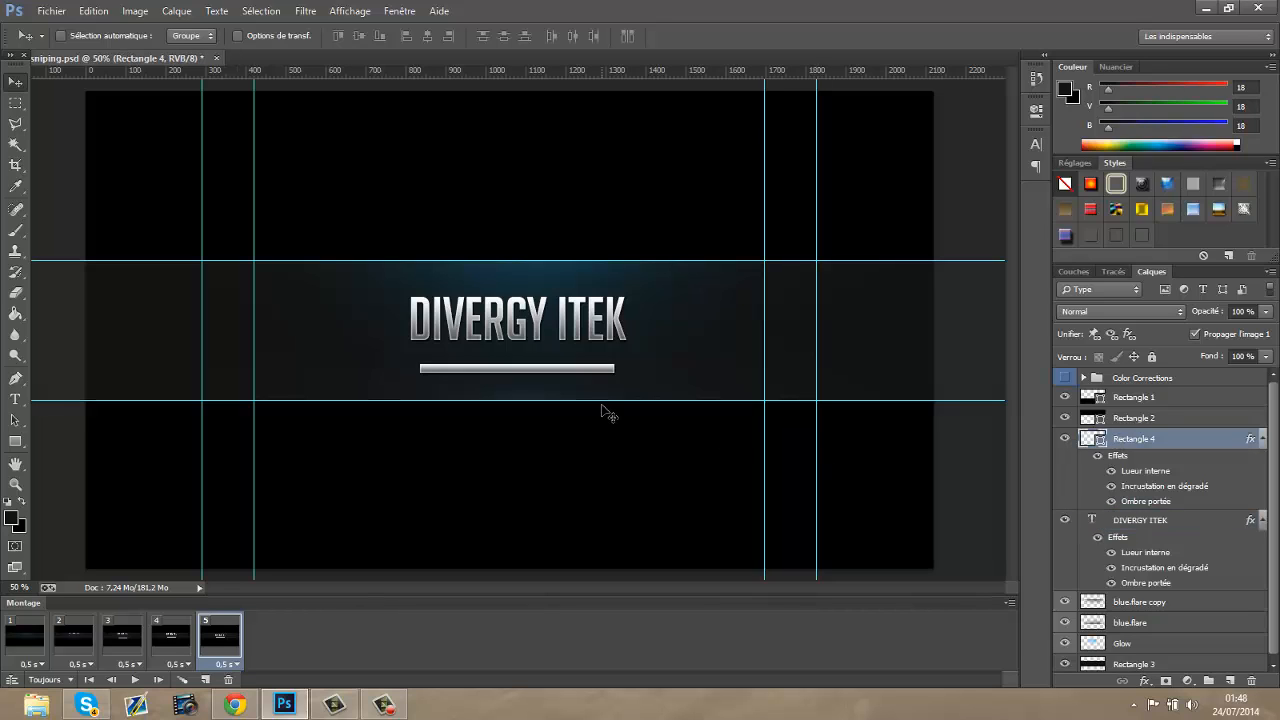
key("Up")
key("Up")
key("Up")
key("Up")
key("Up")
key("Up")
key("Up")
key("Up")
key("Up")
key("Up")
key("Up")
key("Up")
key("Up")
key("Up")
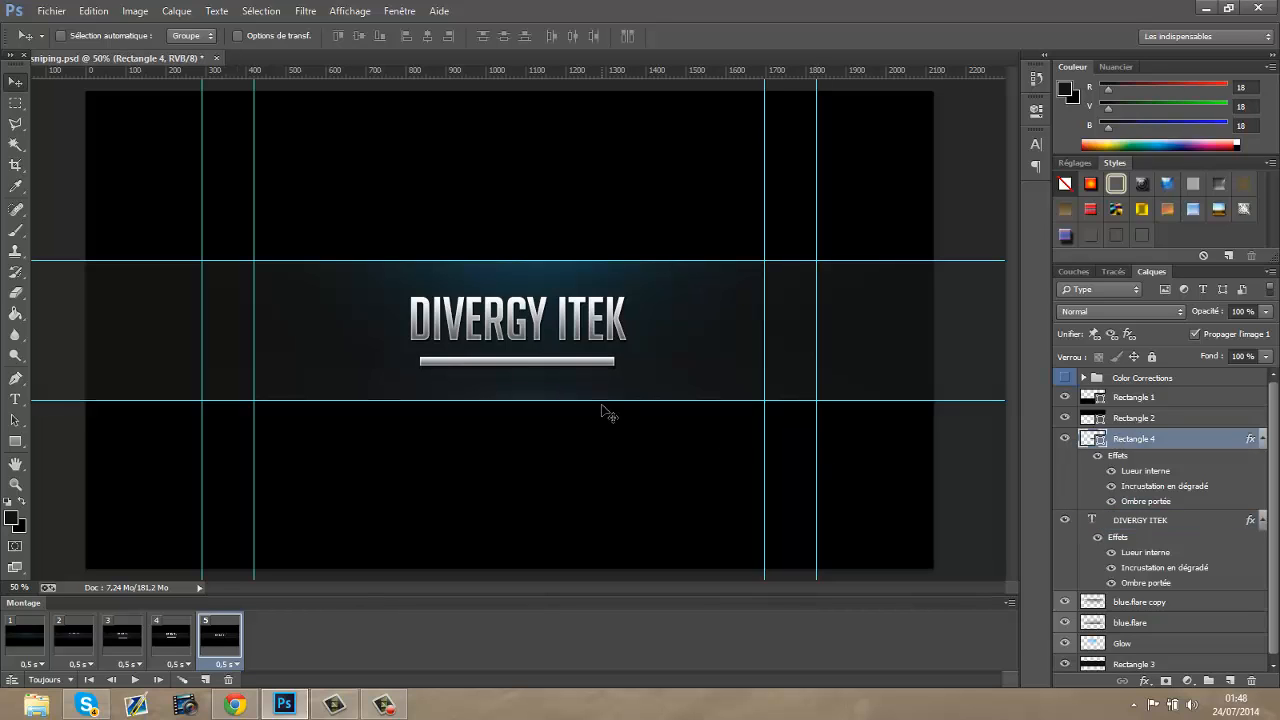
key("Up")
key("Up")
key("Up")
key("Up")
key("Up")
key("Up")
key("Up")
key("Up")
key("Up")
key("Up")
key("Up")
key("Up")
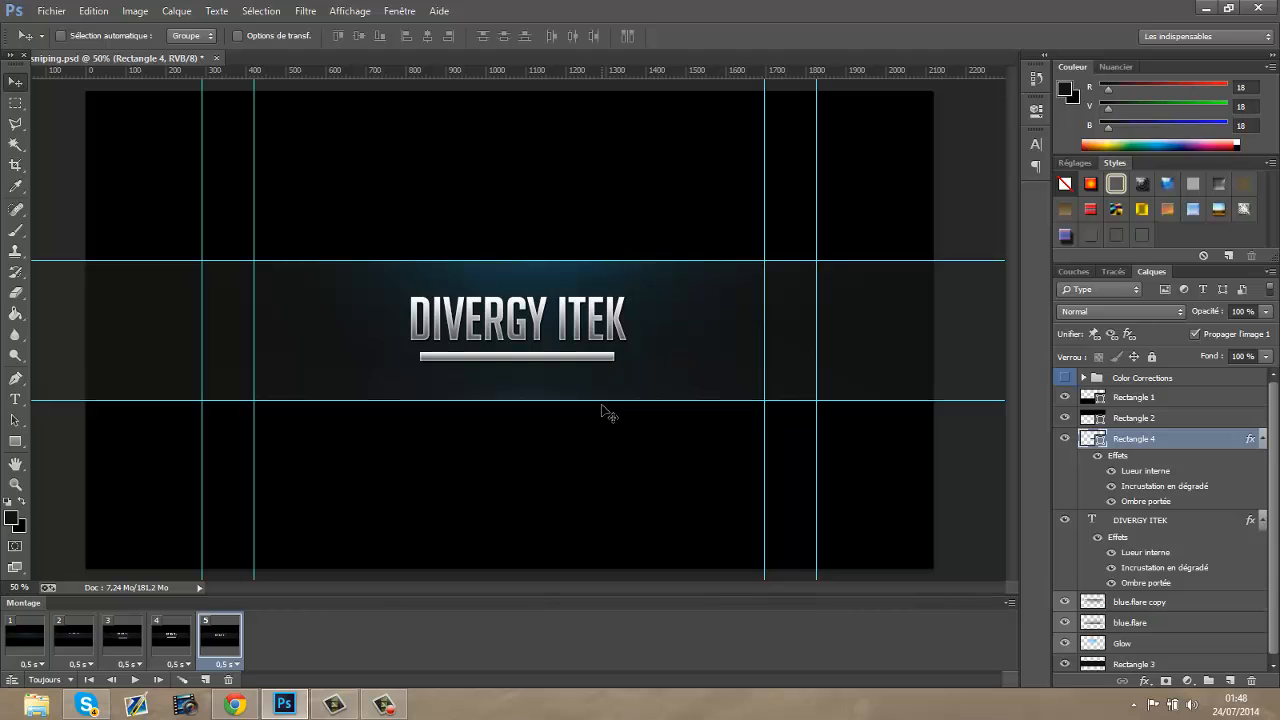
Play the animation from frame 1 to check the movement of the title and bar, then stop playback
left_click(24, 638)
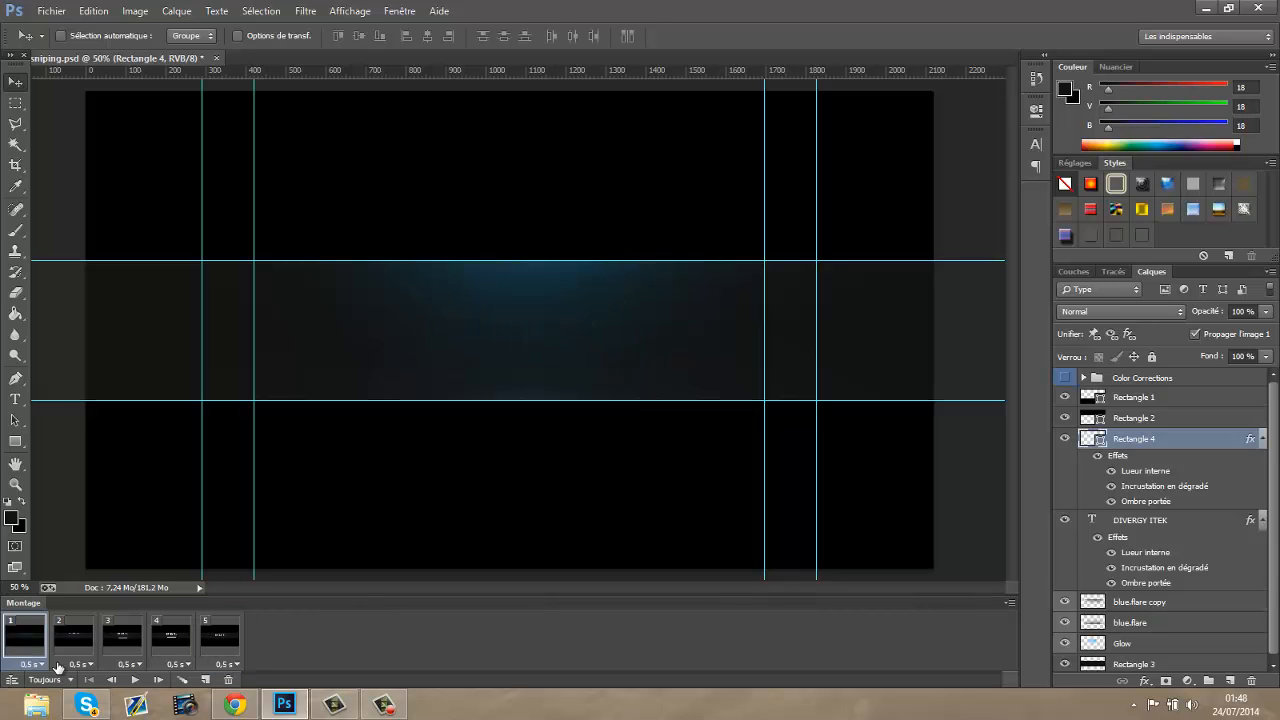
left_click(136, 680)
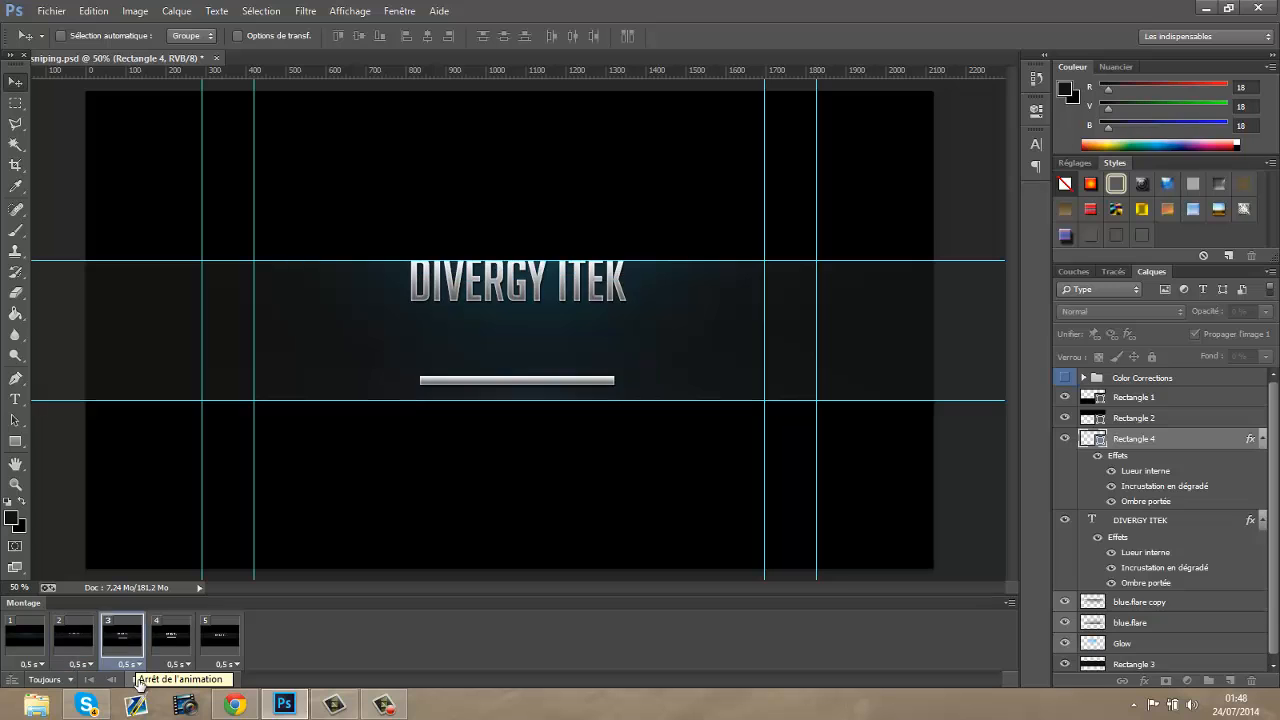
left_click(138, 680)
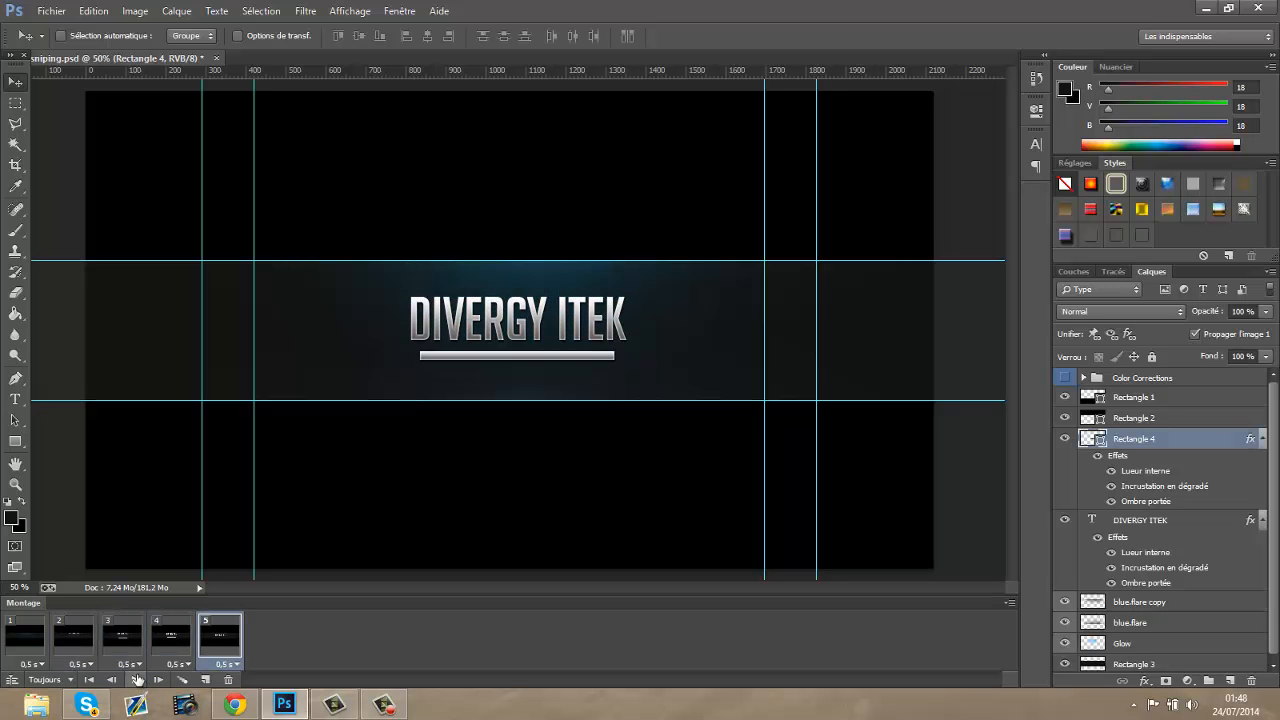
Set the delay of all five animation frames to 0.2 seconds
left_click(38, 665)
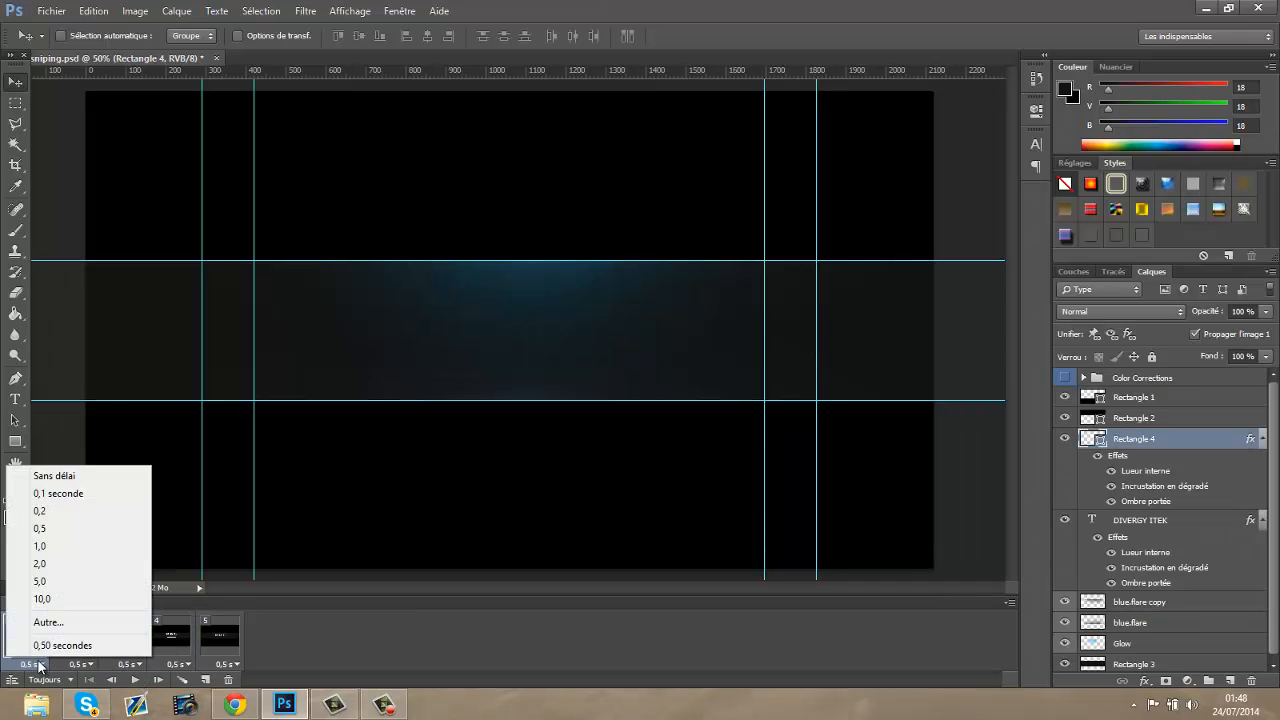
left_click(60, 514)
left_click(90, 665)
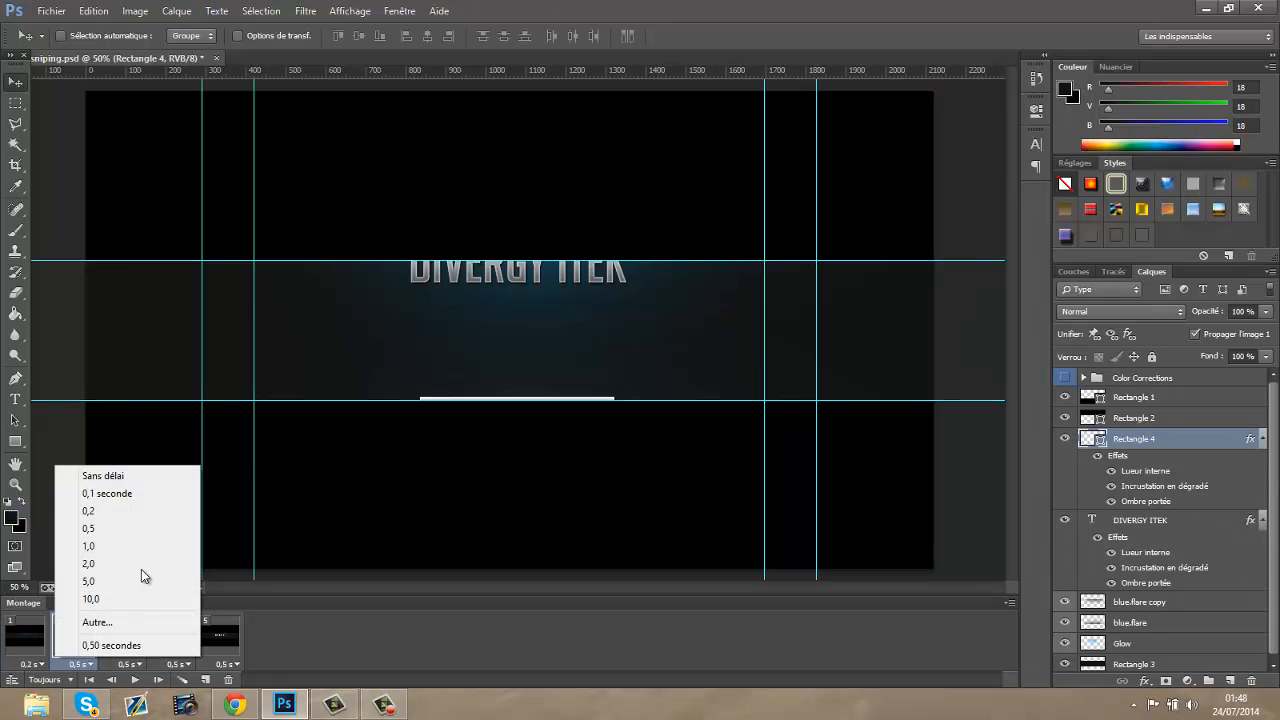
left_click(123, 514)
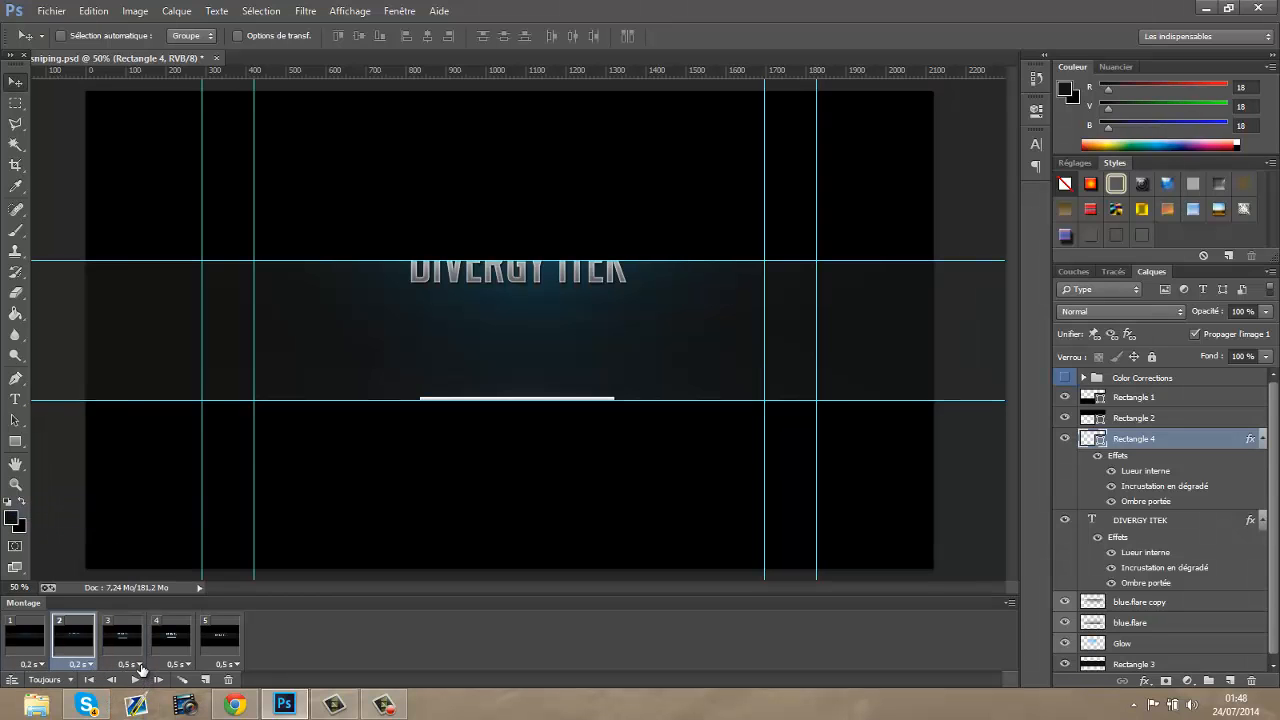
left_click(128, 665)
left_click(186, 512)
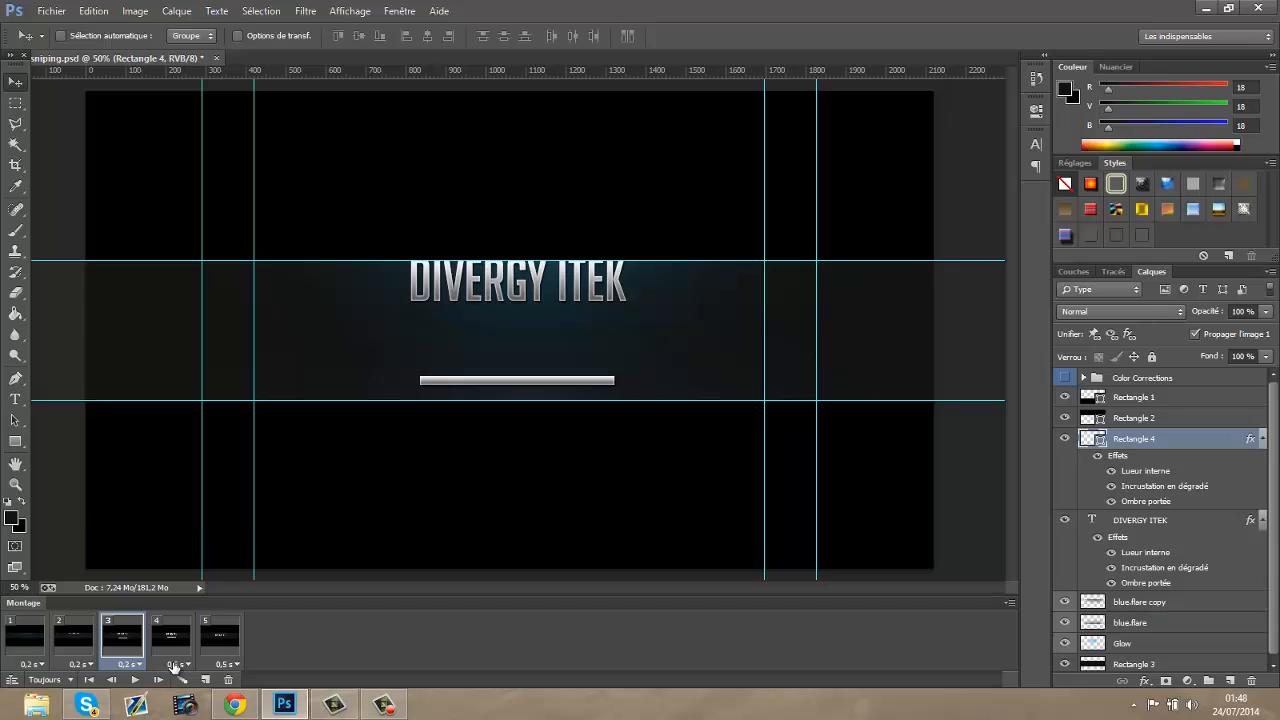
left_click(176, 665)
left_click(218, 511)
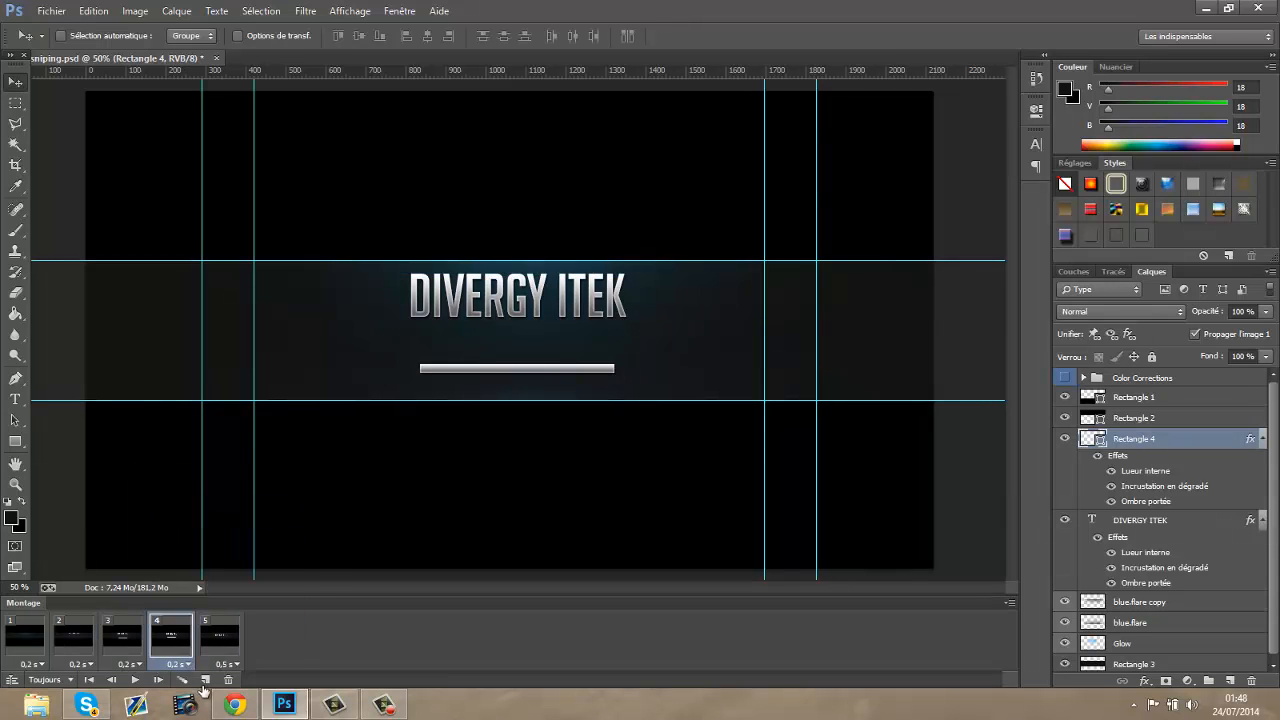
left_click(225, 665)
left_click(251, 513)
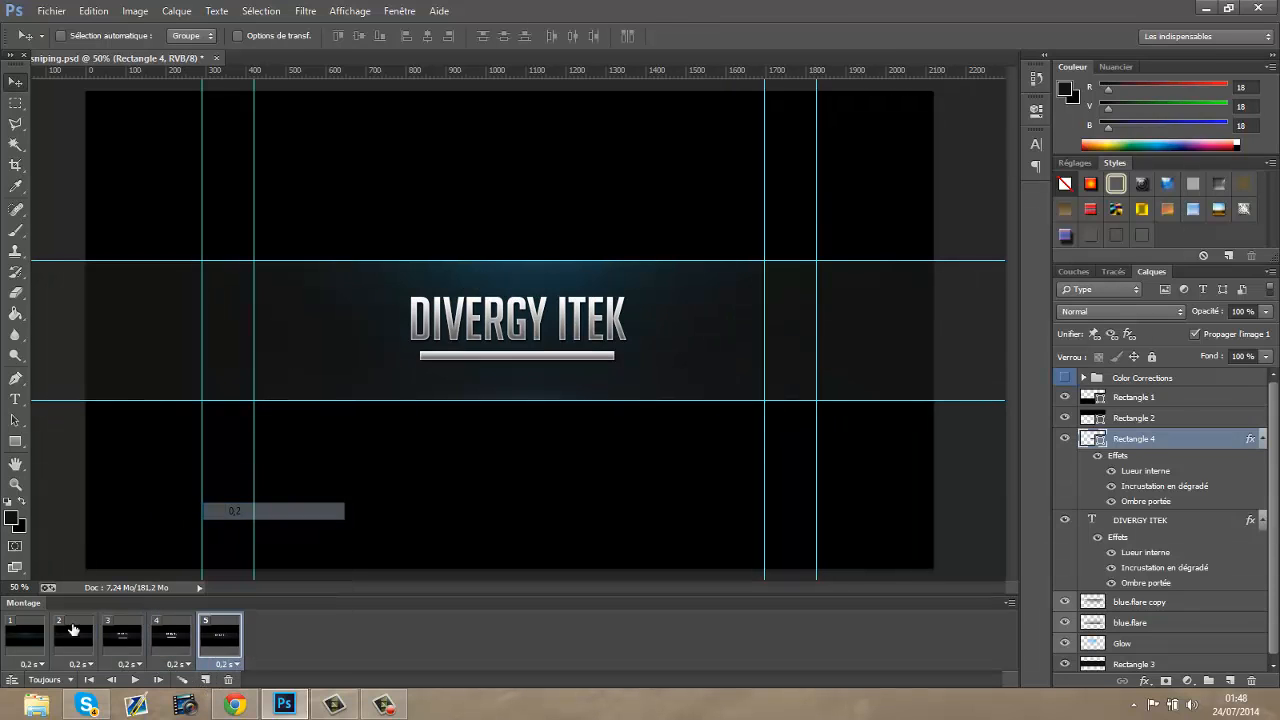
Replay the animation from the first frame to check the new timing, and stop it
left_click(40, 645)
left_click(135, 680)
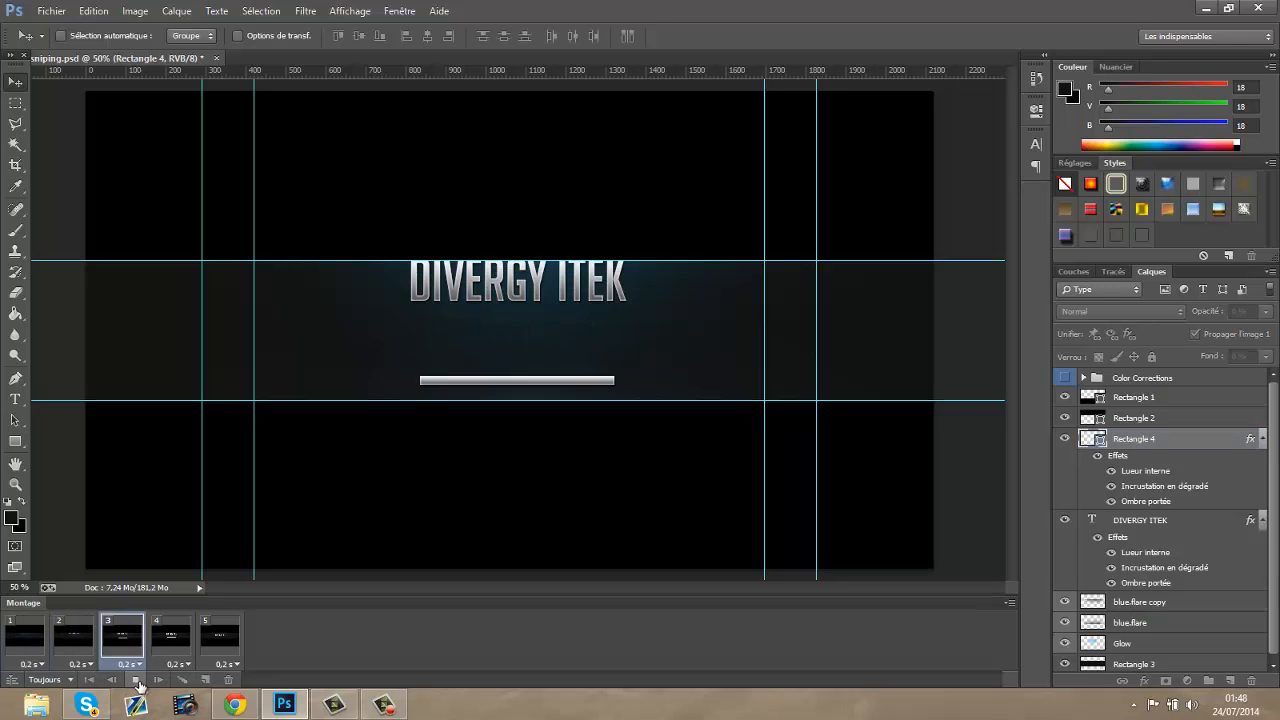
left_click(136, 680)
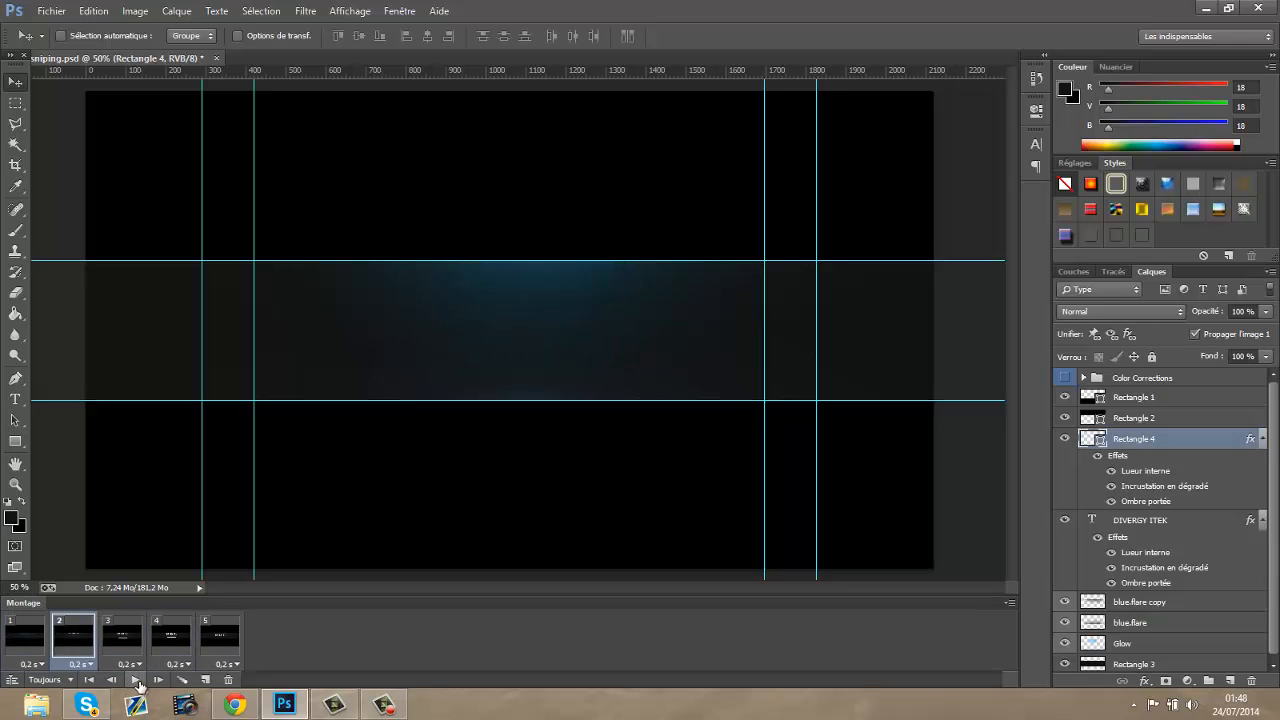
Play the five-frame animation from frame 1 once more and stop it on the last frame
left_click(35, 637)
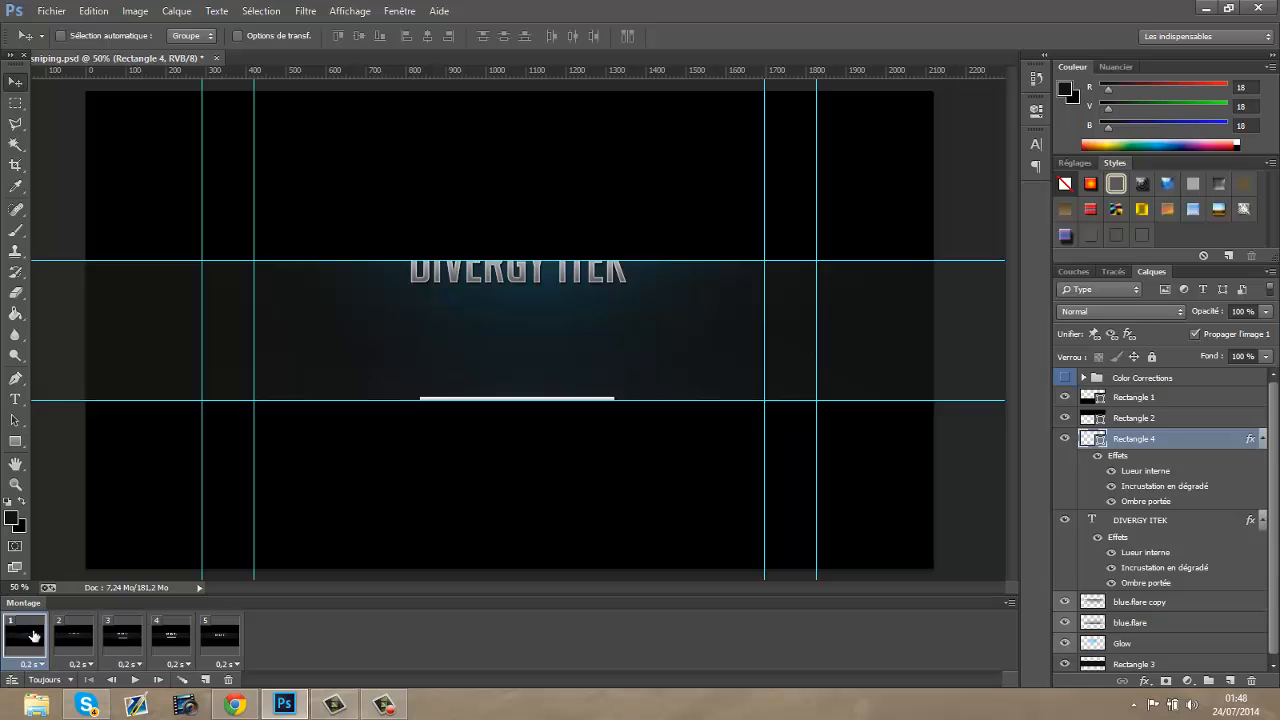
left_click(140, 680)
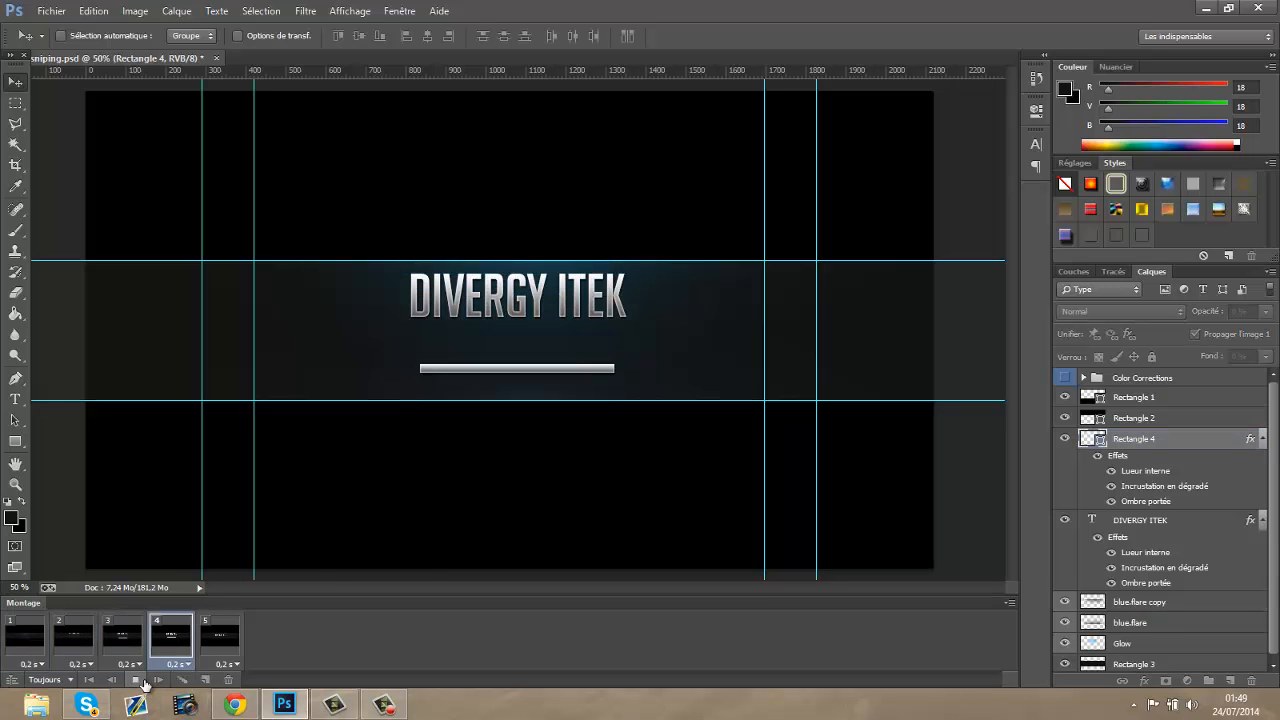
left_click(140, 680)
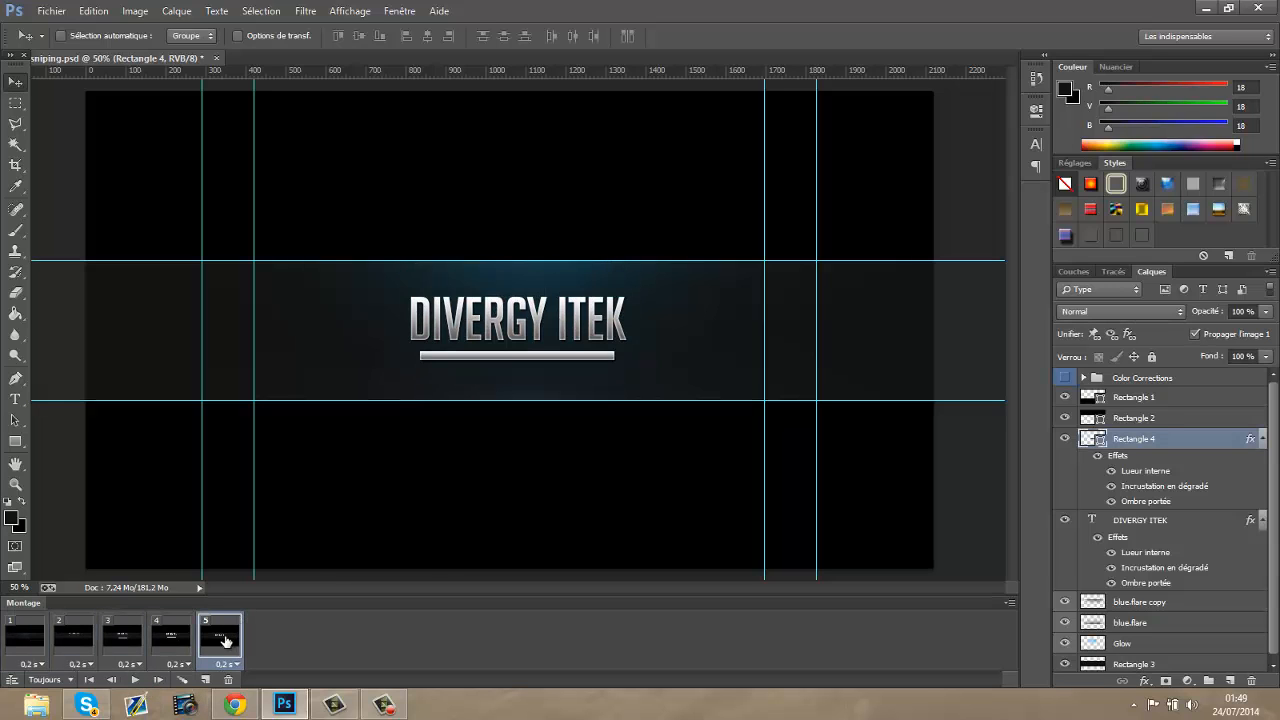
Add a sixth frame duplicating frame 5 and set its delay to 5 seconds
left_click(205, 680)
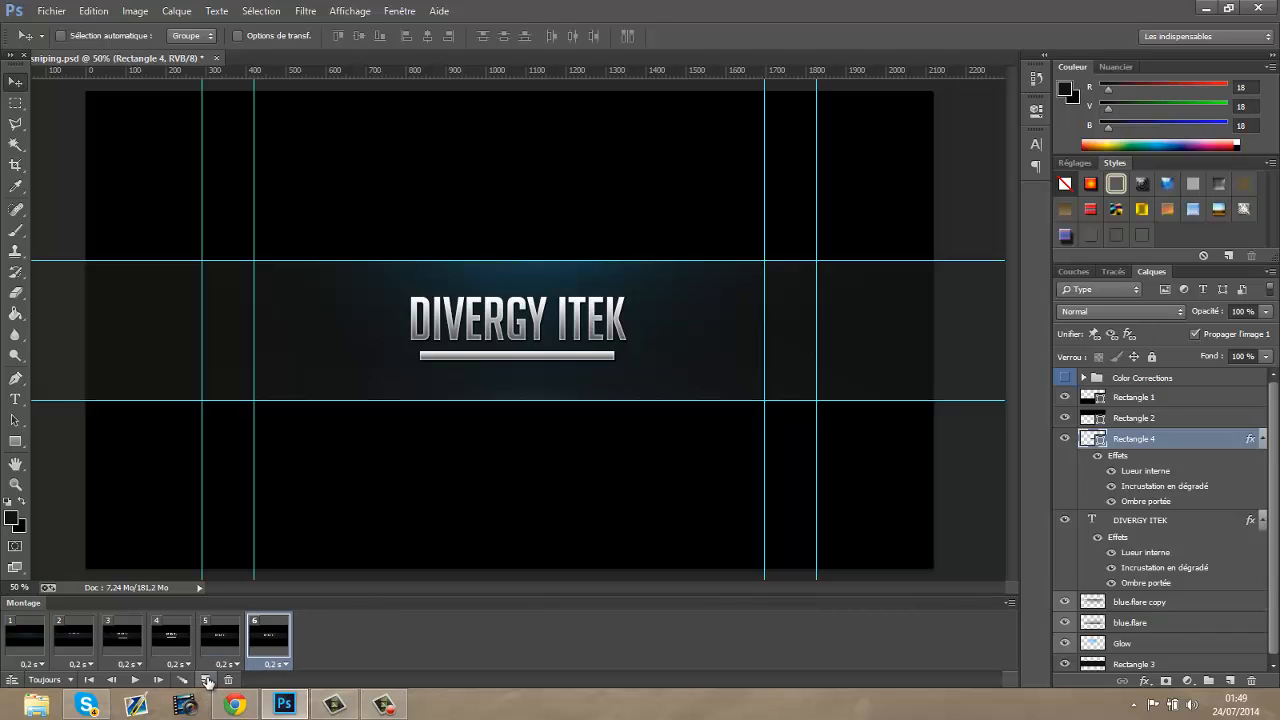
left_click(228, 654)
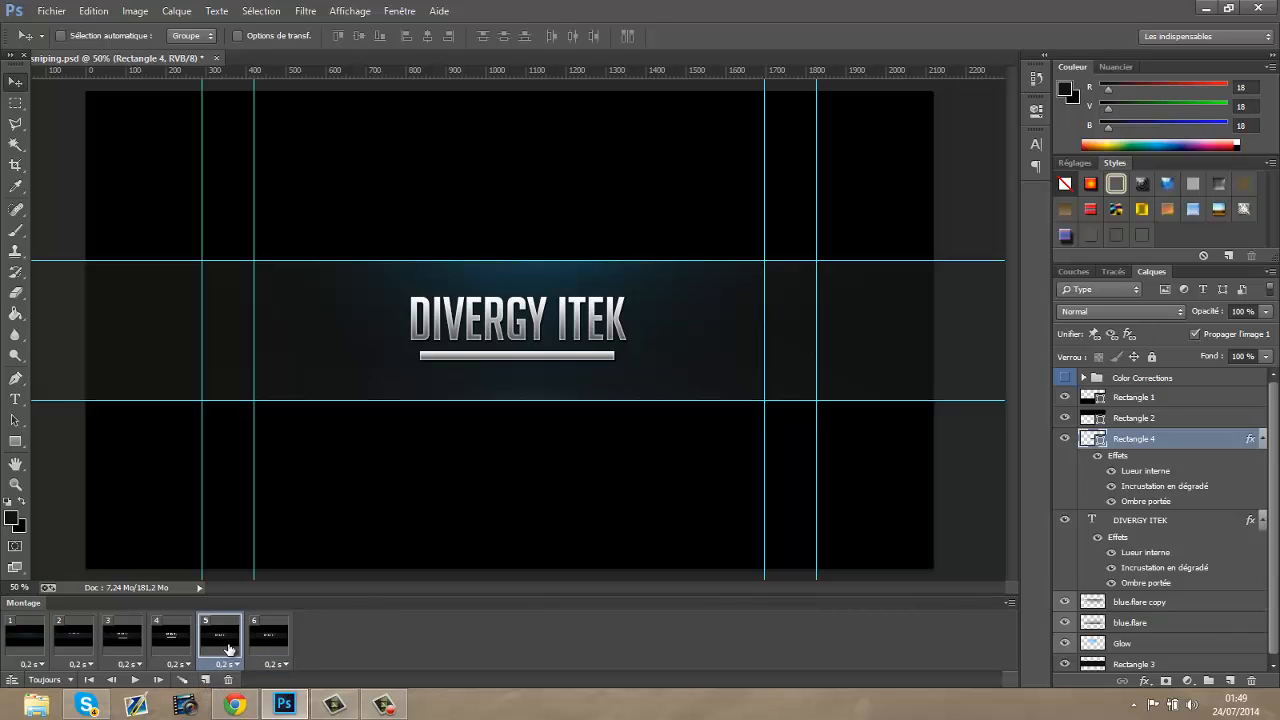
left_click(252, 646)
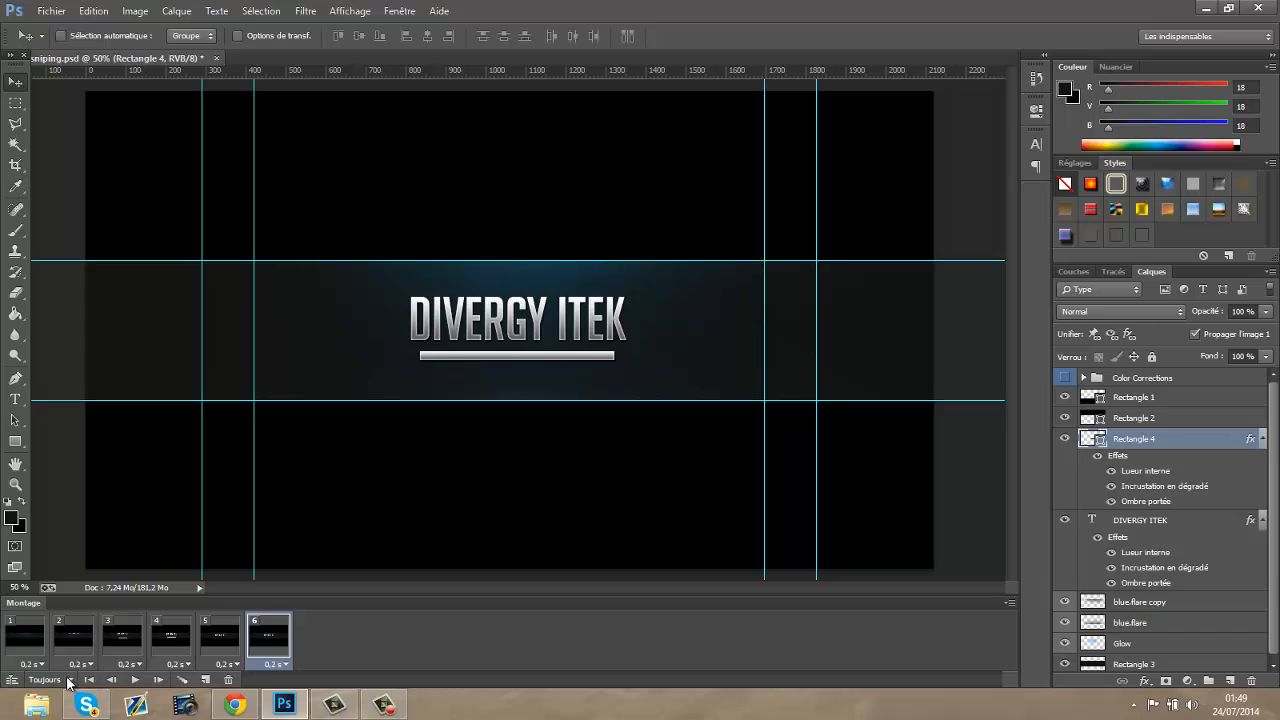
left_click(280, 665)
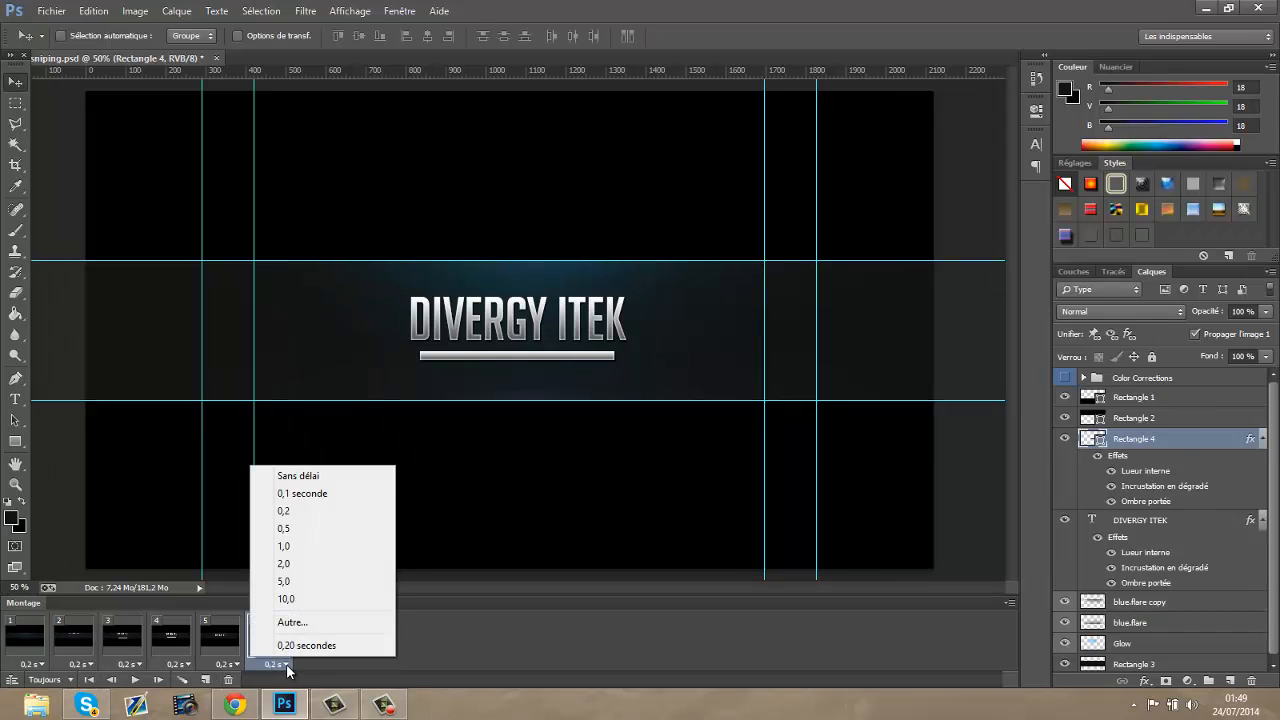
left_click(290, 582)
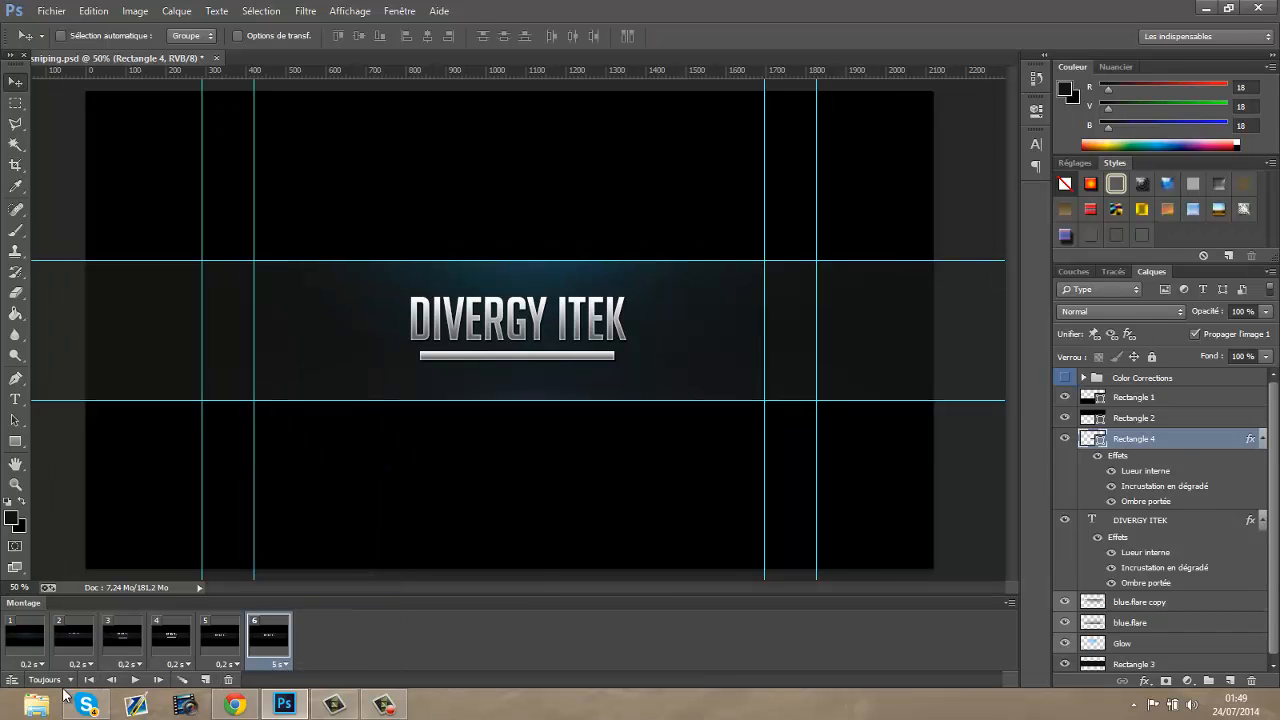
Play the animation from frame 1 to check the pause on frame 6, and stop playback
left_click(25, 640)
left_click(135, 680)
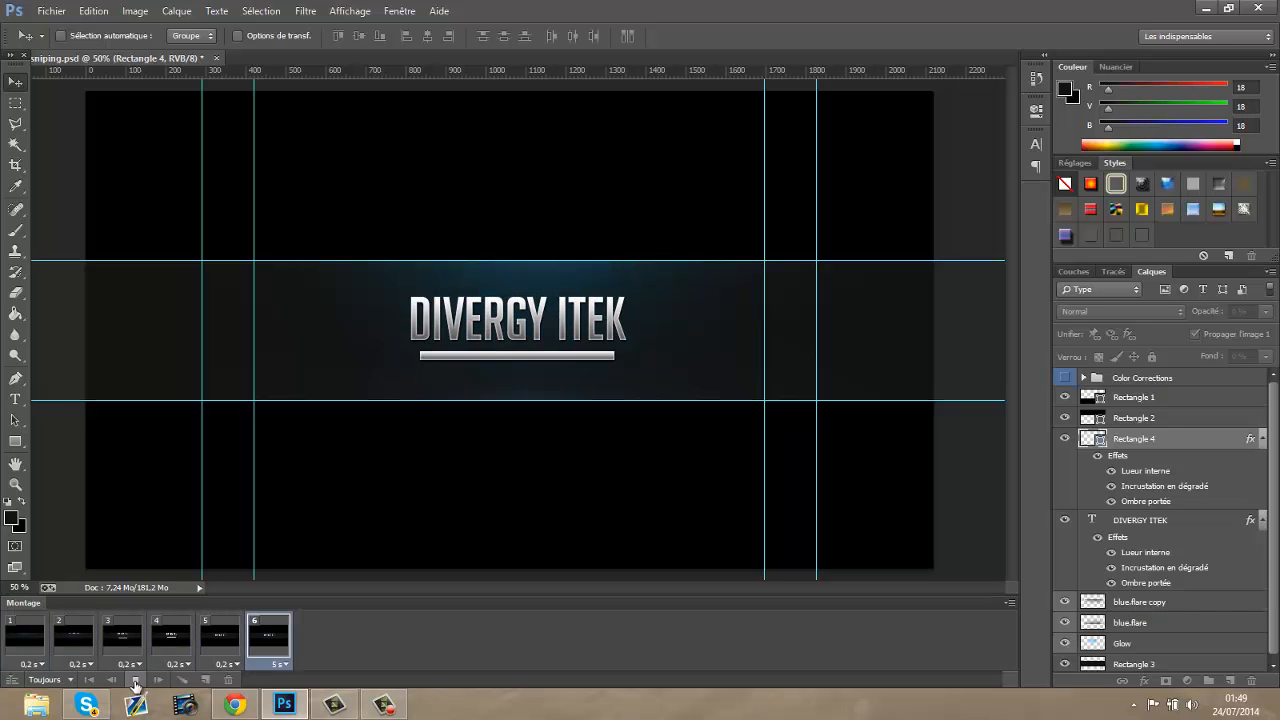
left_click(136, 680)
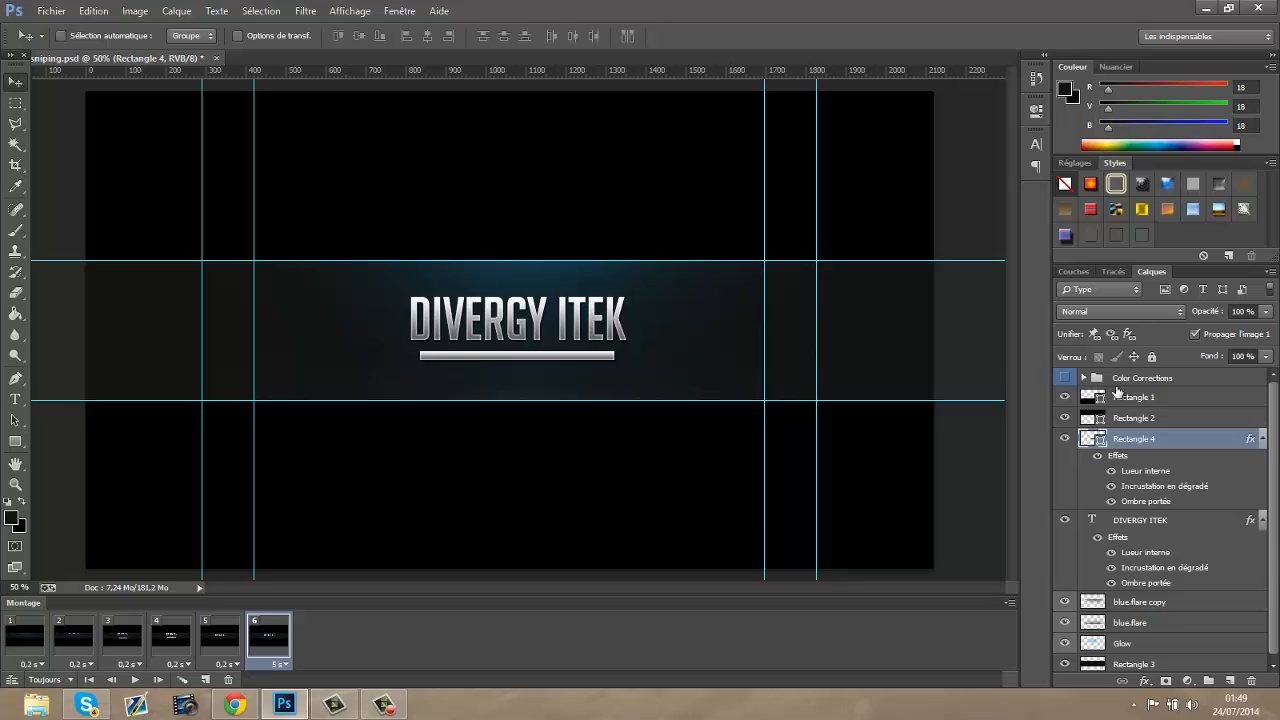
Show the Color Corrections group, lower the opacity of its CC subgroup to 16%, and collapse the group again
left_click(1064, 379)
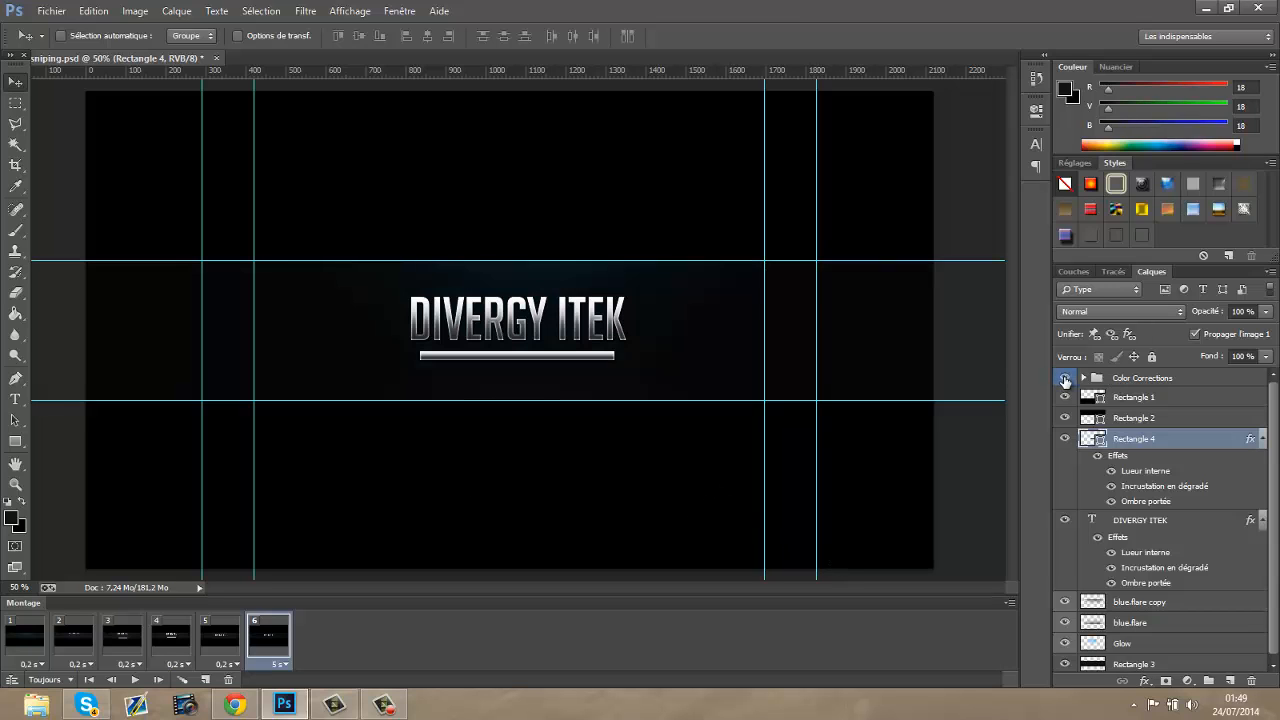
left_click(1083, 378)
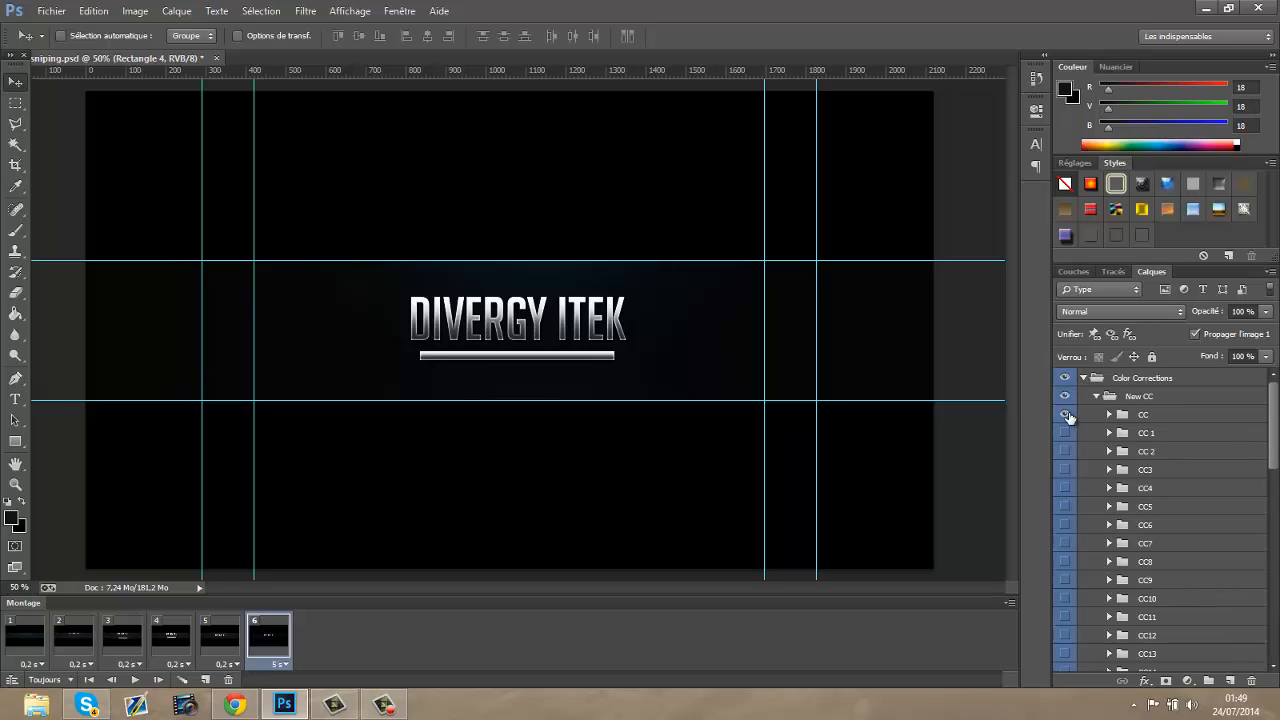
left_click(1152, 419)
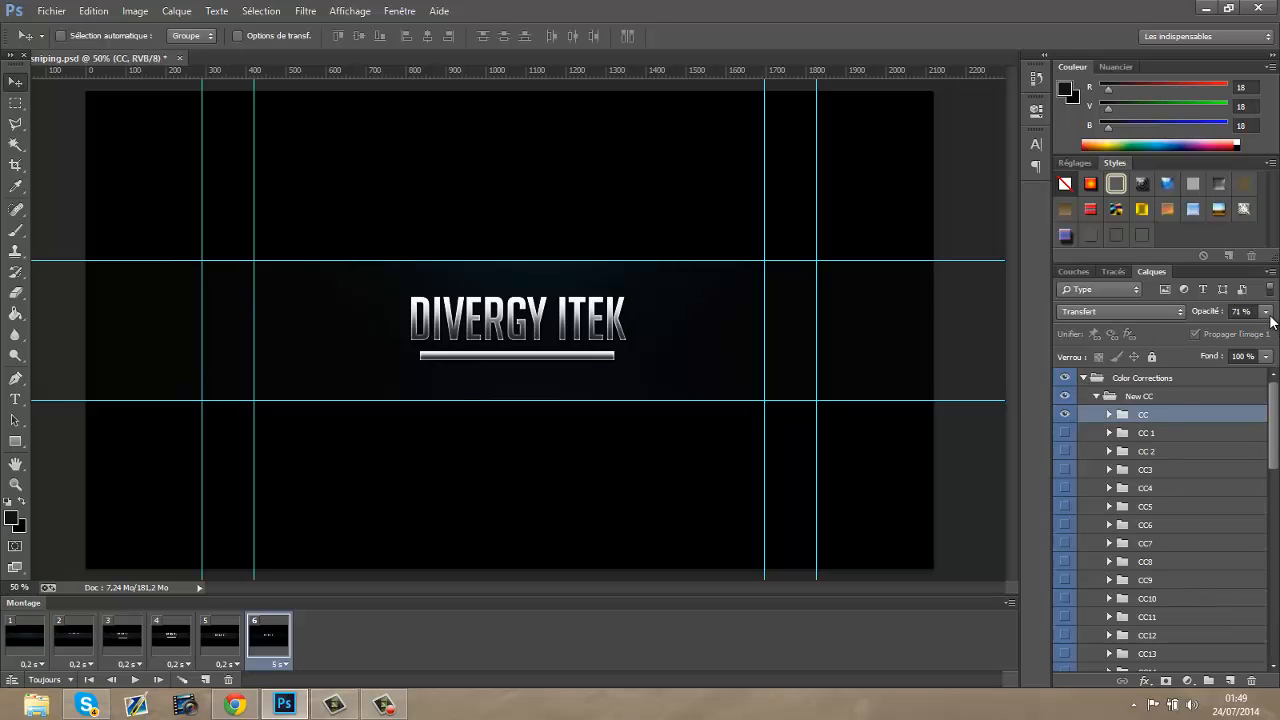
left_click(1266, 312)
left_click(1217, 331)
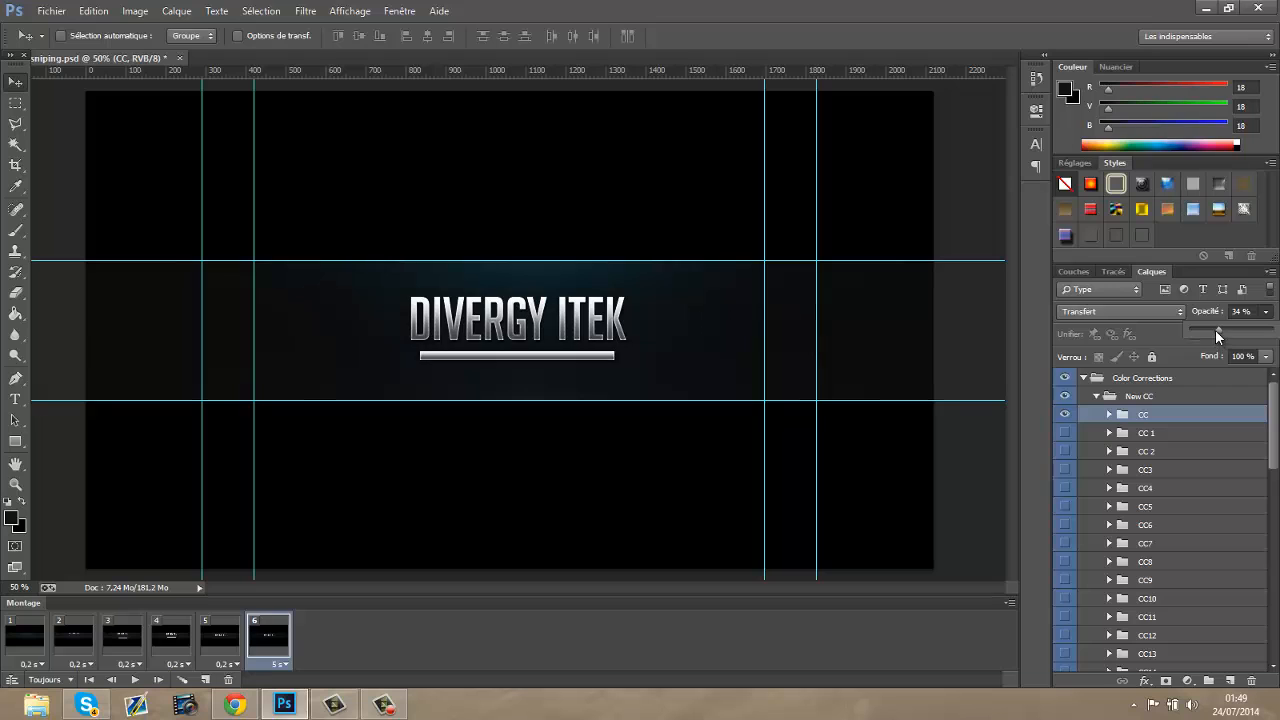
left_click_drag(1208, 333, 1203, 332)
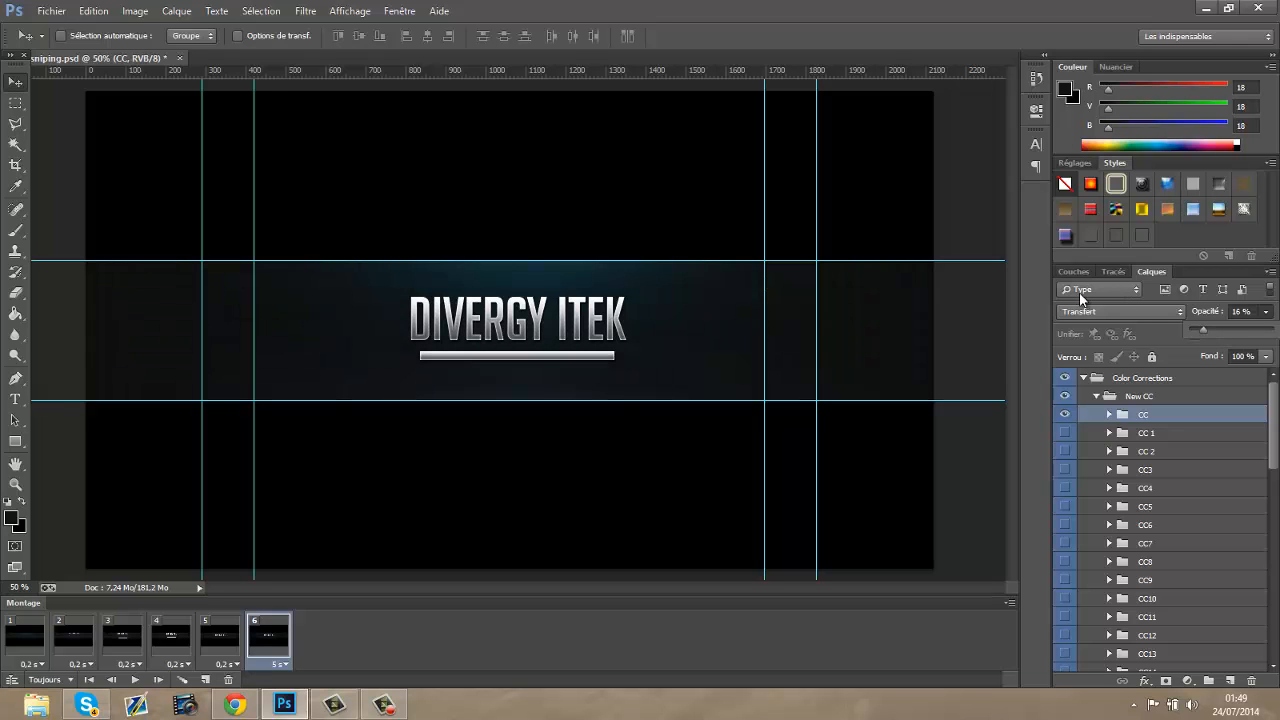
left_click(1126, 416)
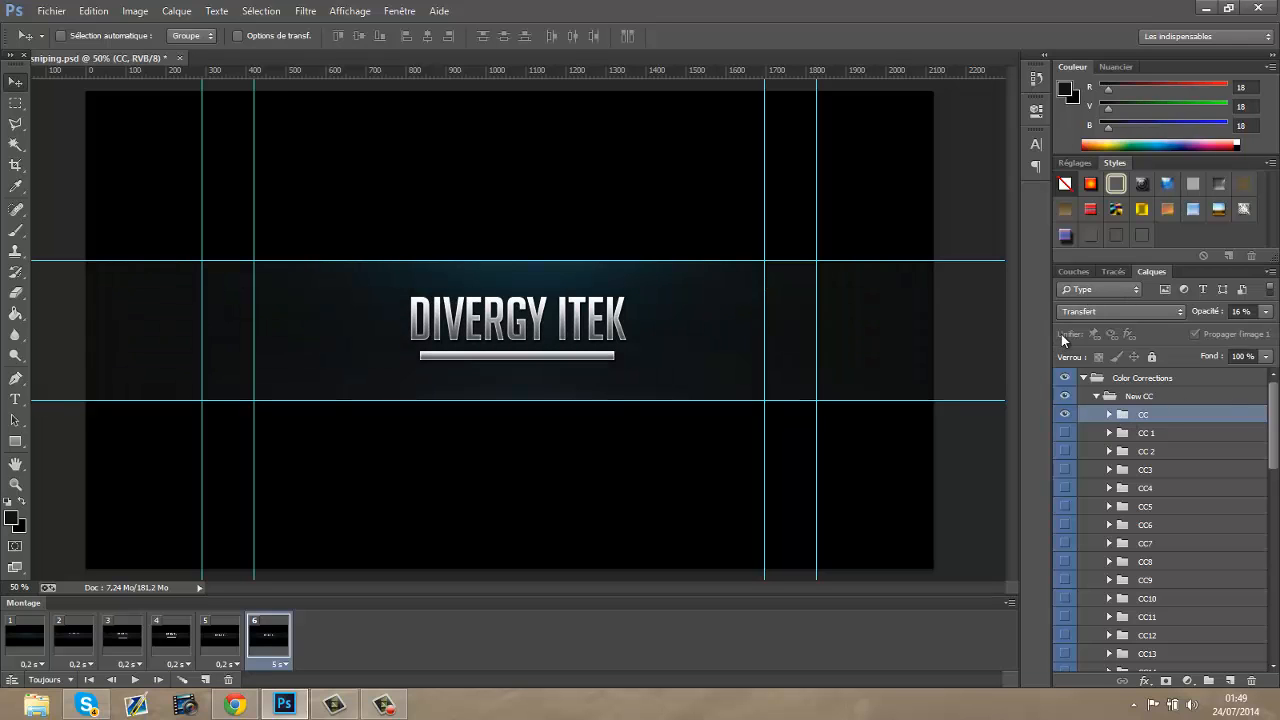
left_click(1083, 378)
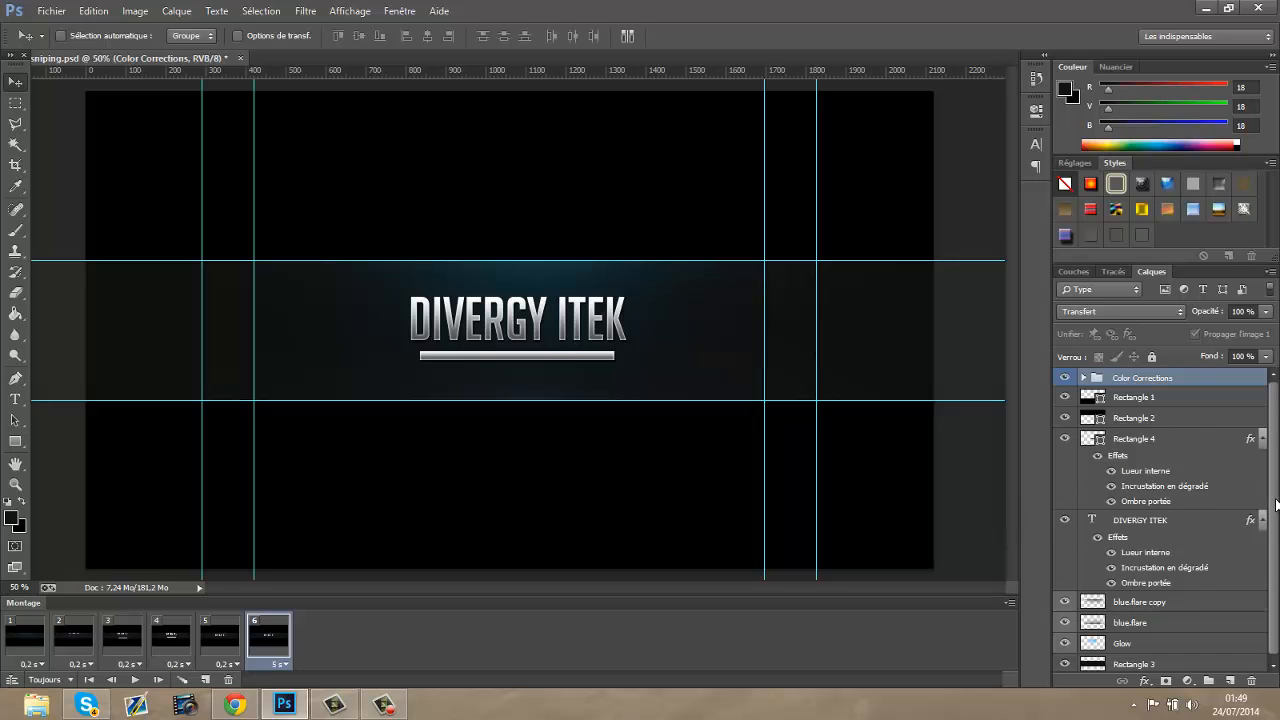
scroll(1276, 505, "down", 1)
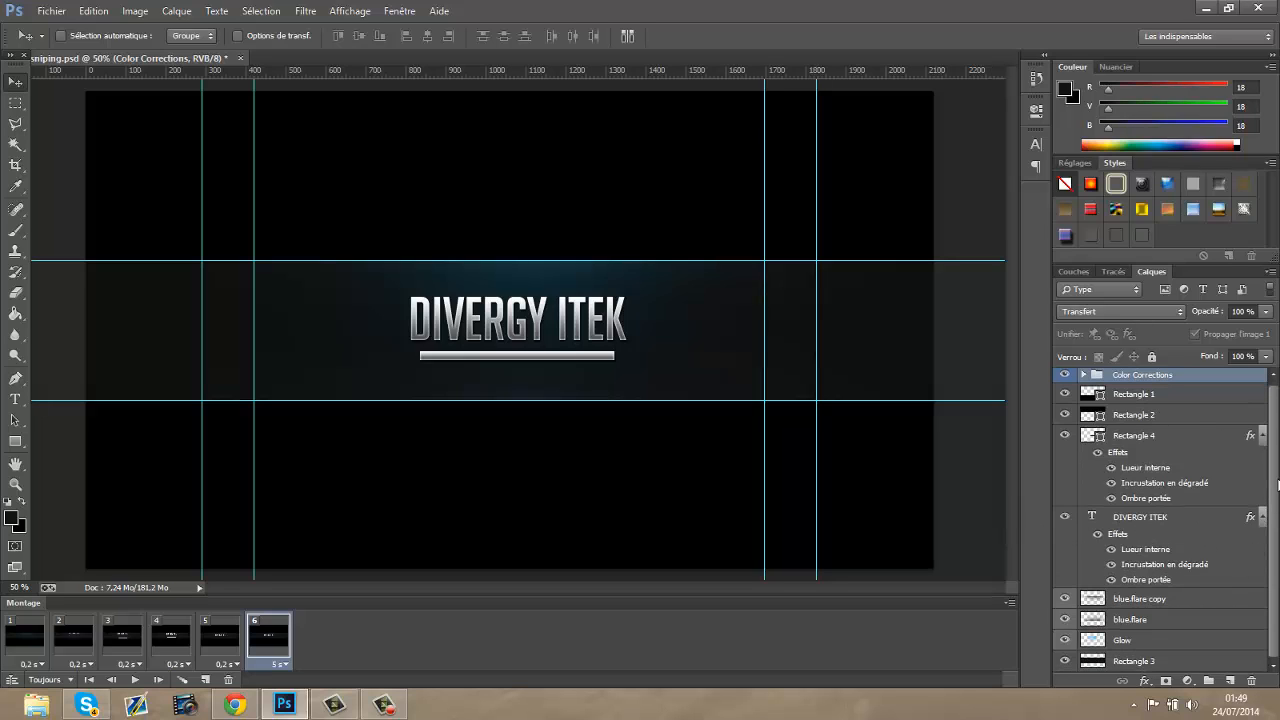
scroll(1276, 425, "up", 1)
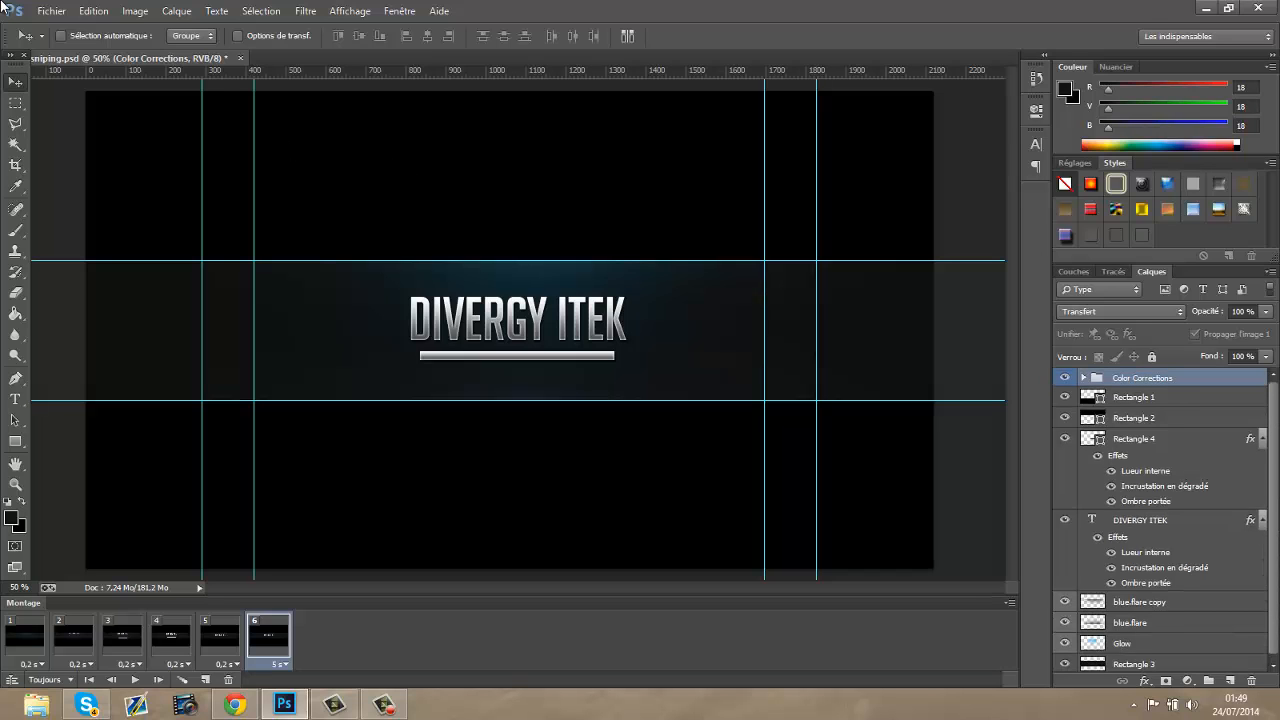
Start importing an embedded file and browse to the Effets folder inside GFX PACK [MONKEY]
left_click(52, 11)
left_click(97, 287)
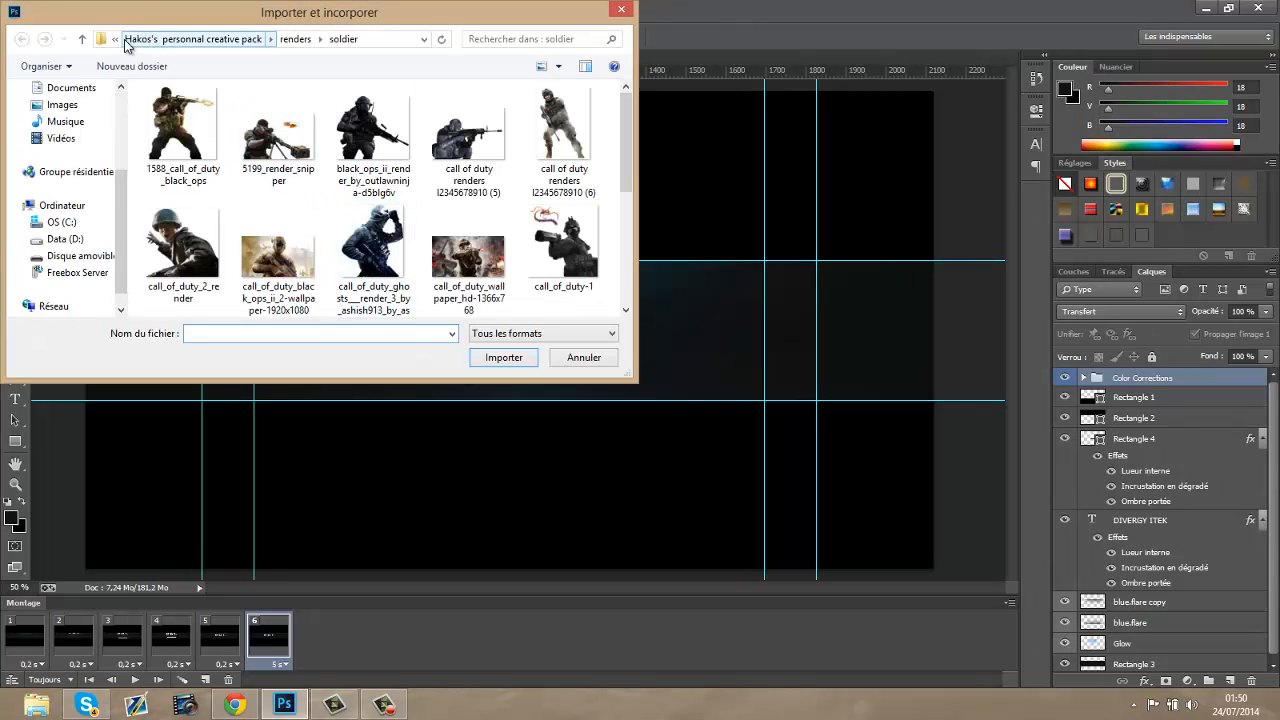
left_click(117, 41)
mouse_move(207, 38)
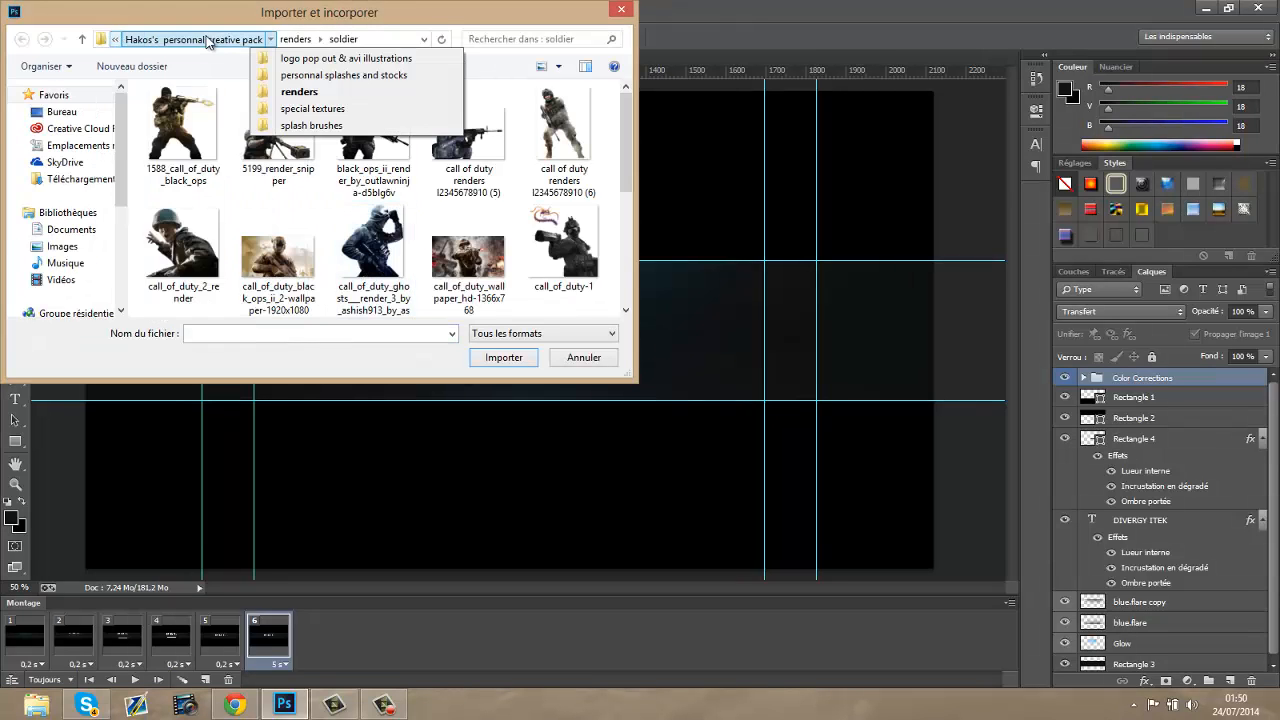
mouse_move(117, 41)
left_click(137, 64)
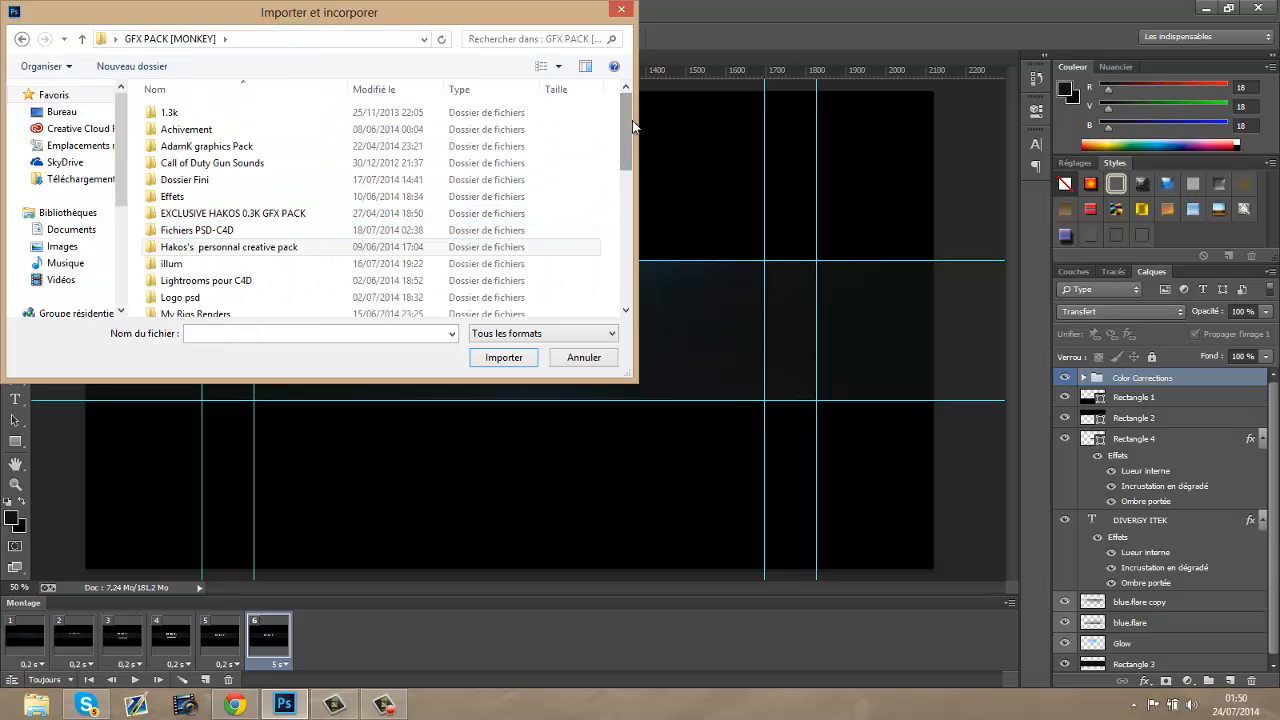
left_click_drag(627, 127, 600, 129)
left_click(188, 198)
double_click(190, 203)
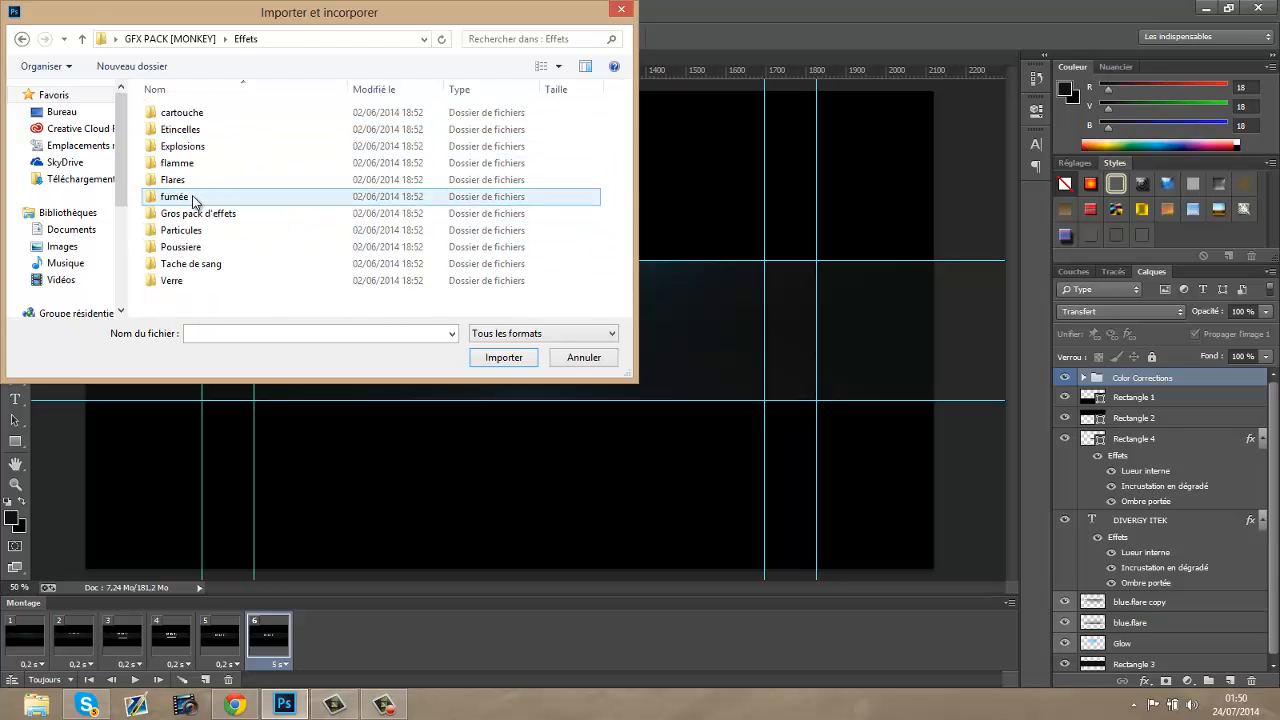
Import the blue flare image 4 from the Flares folder into the banner
left_click(186, 179)
double_click(186, 179)
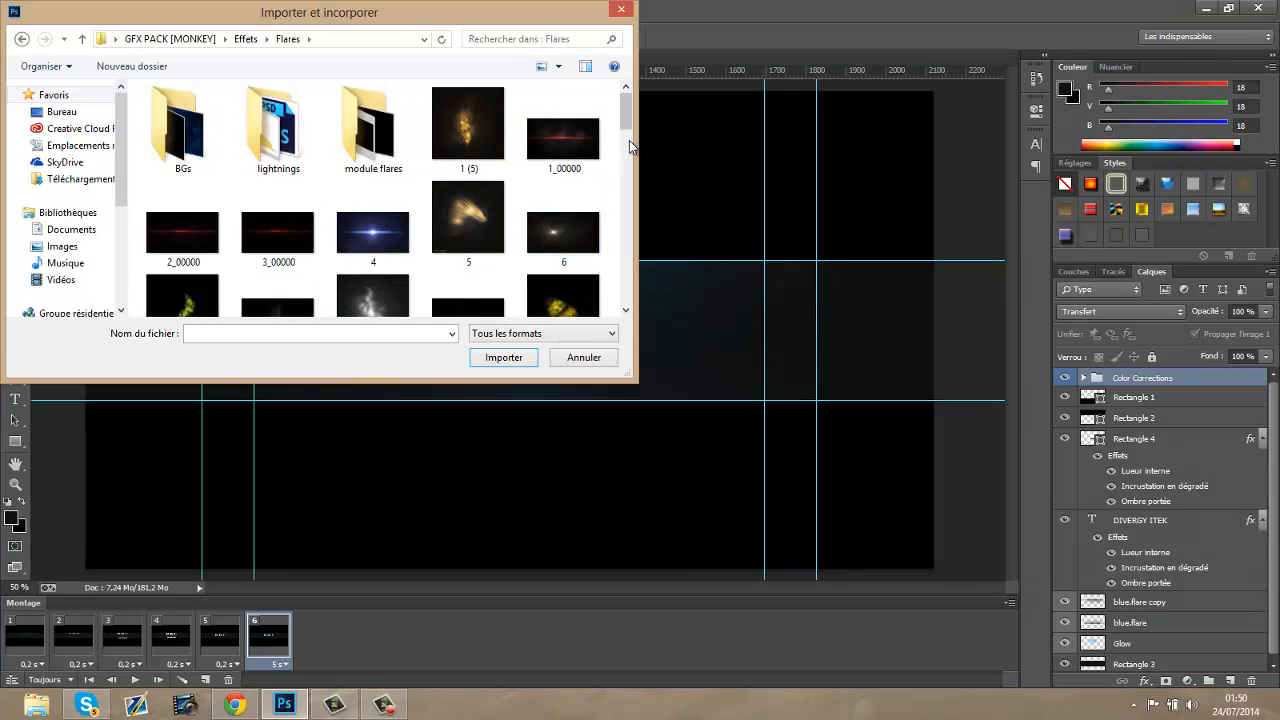
left_click_drag(625, 122, 625, 134)
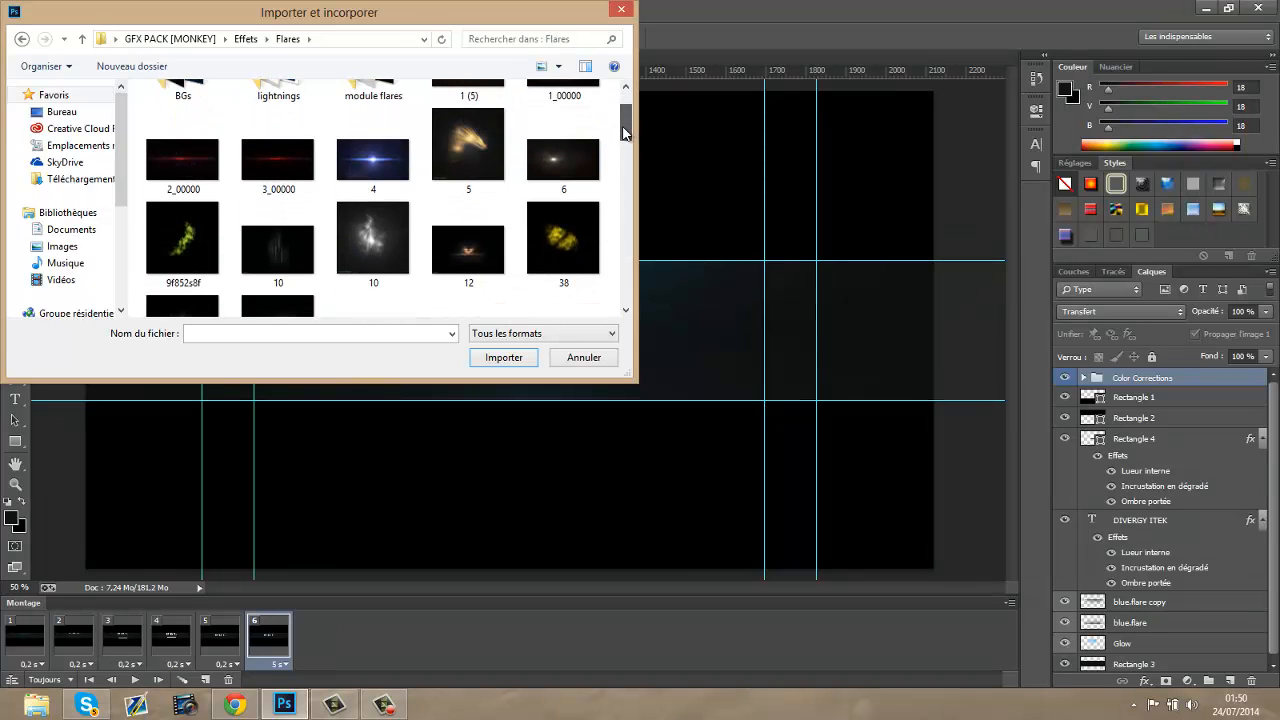
left_click(373, 165)
left_click(489, 367)
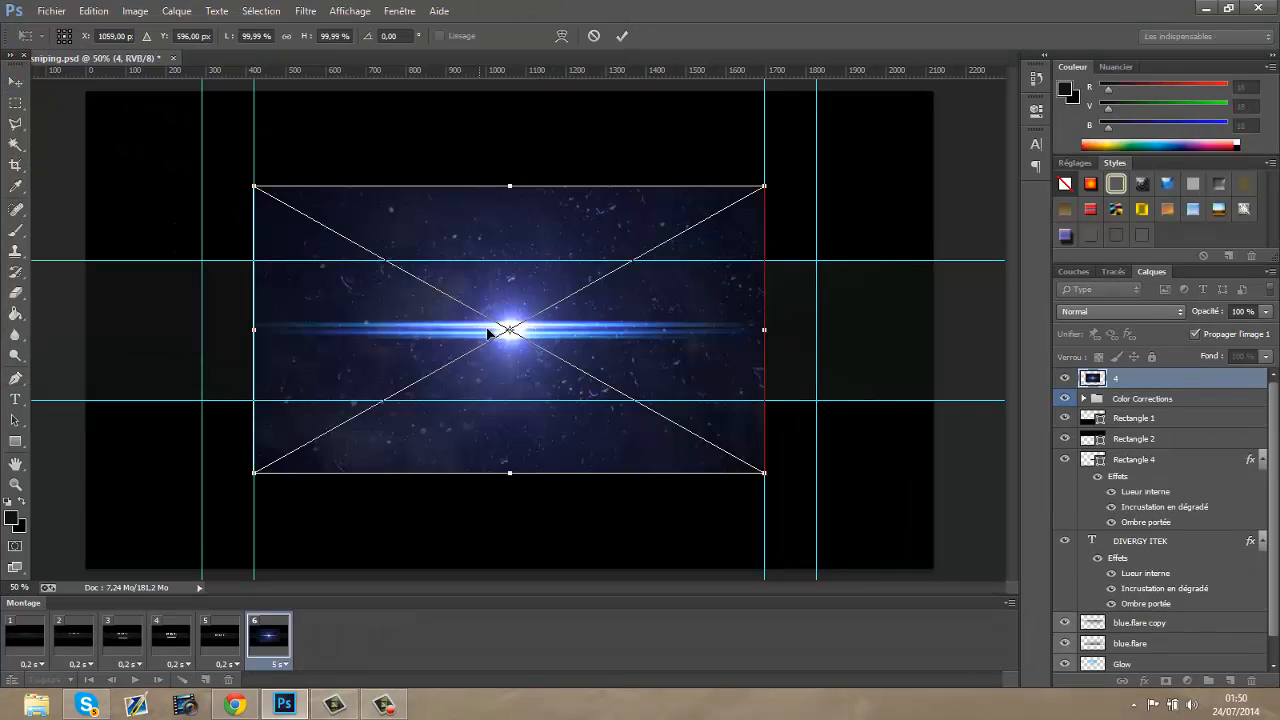
Scale the flare image down to about 29% and place it just below the underline bar's left end
left_click_drag(518, 290, 518, 312)
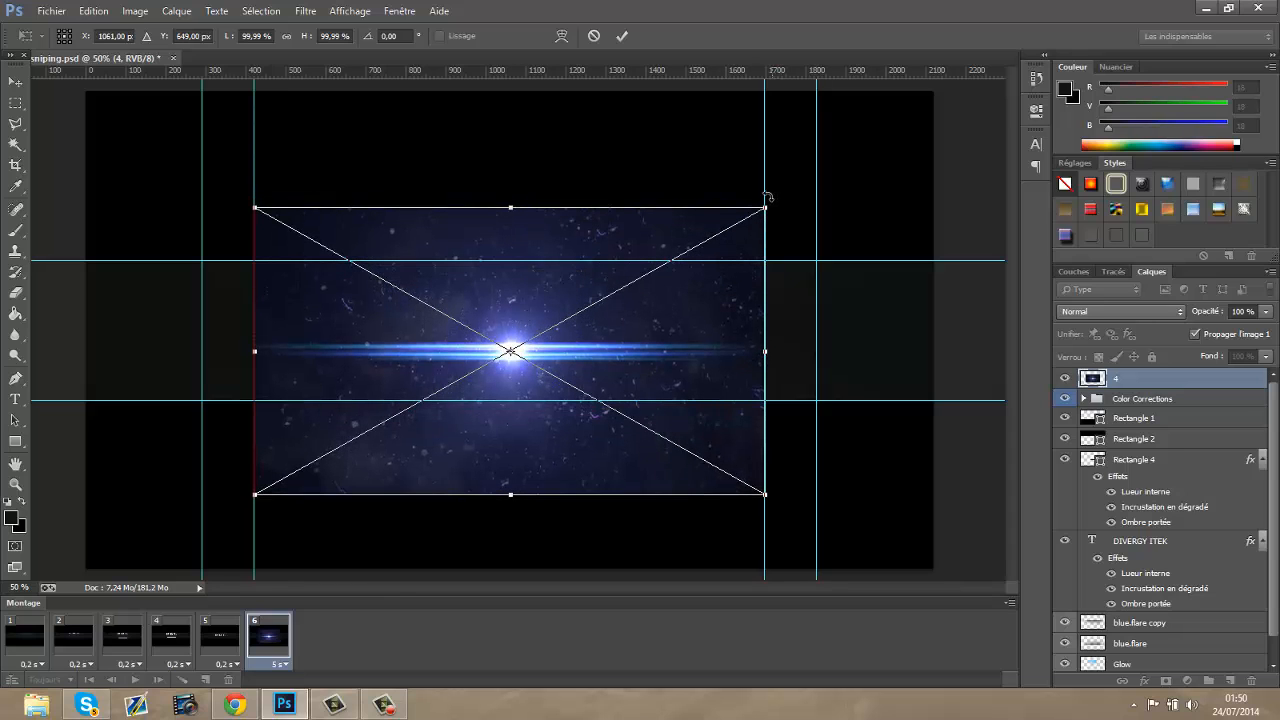
left_click_drag(762, 205, 557, 325)
left_click_drag(494, 377, 586, 327)
left_click_drag(649, 274, 500, 385)
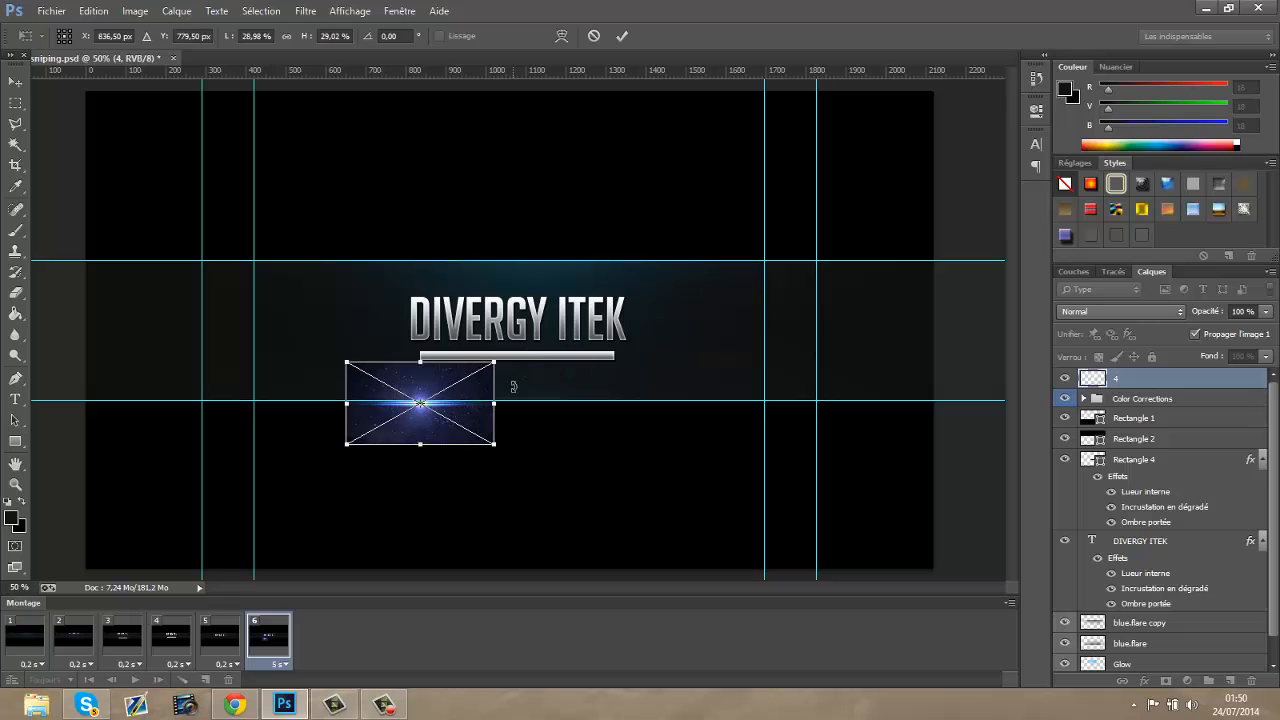
key("Return")
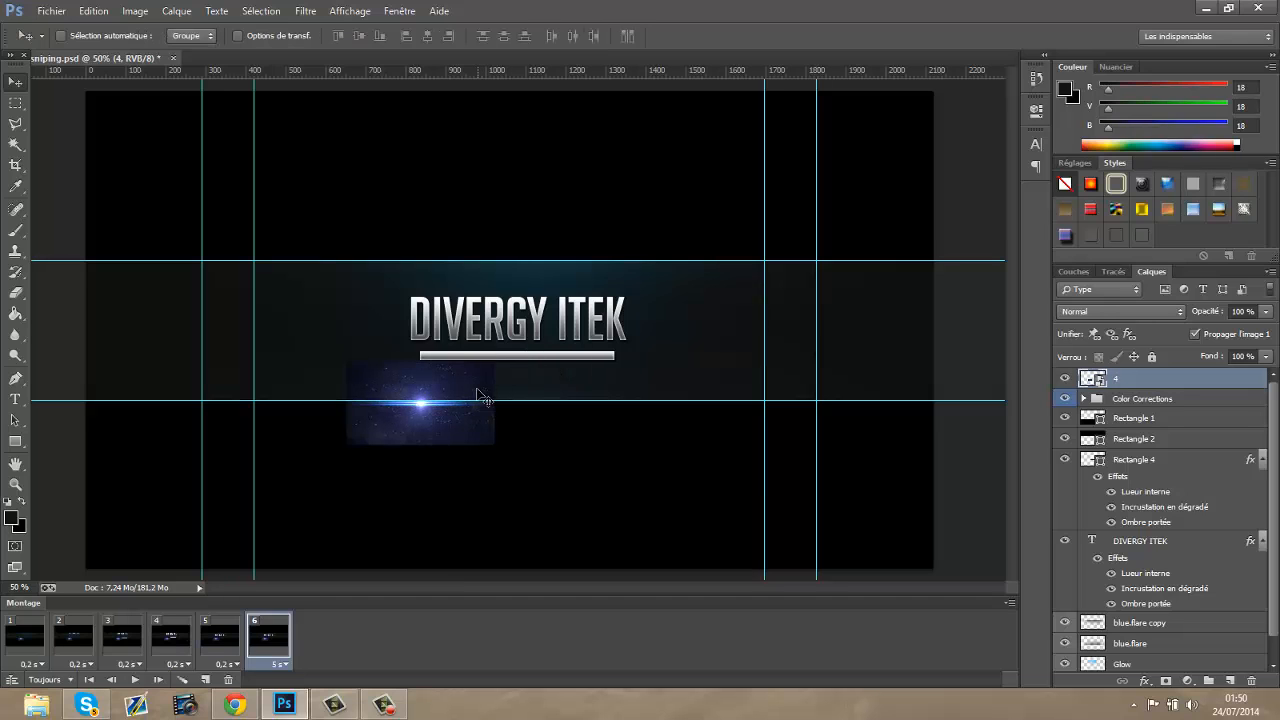
Move the flare up onto the underline bar and set its layer blend mode to Superposition
left_click_drag(482, 396, 512, 360)
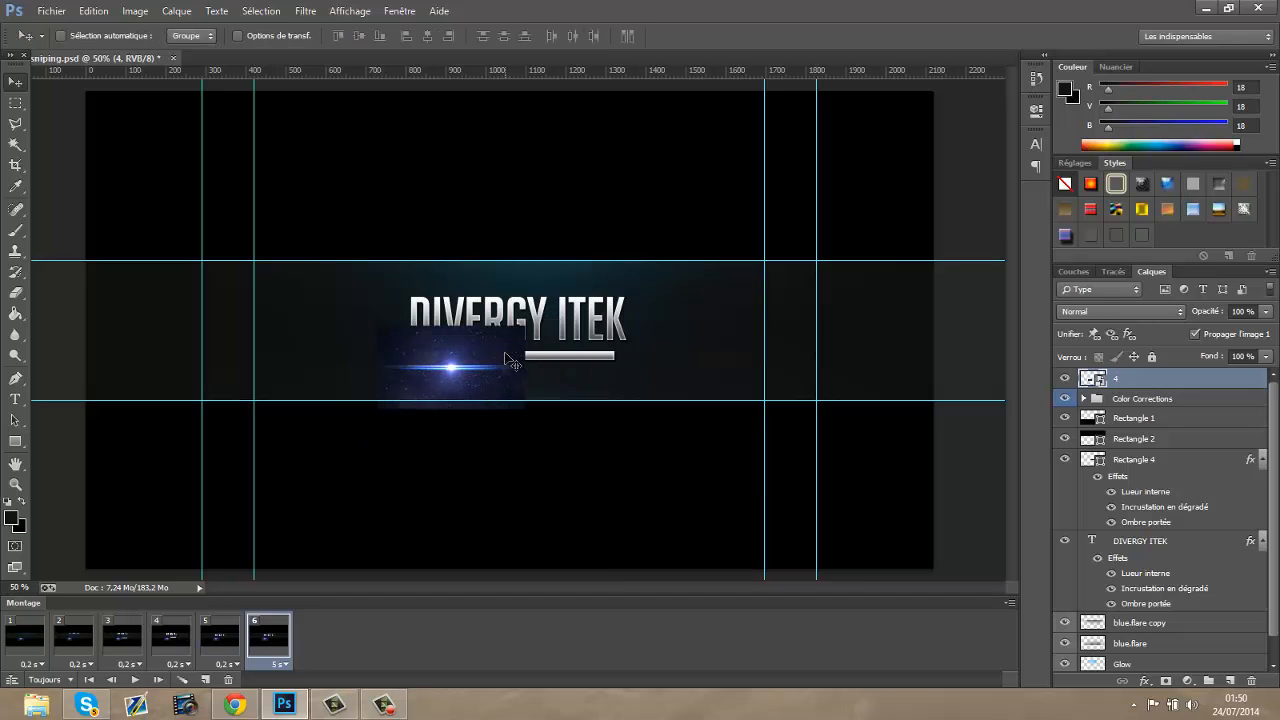
left_click(1067, 310)
left_click(1085, 133)
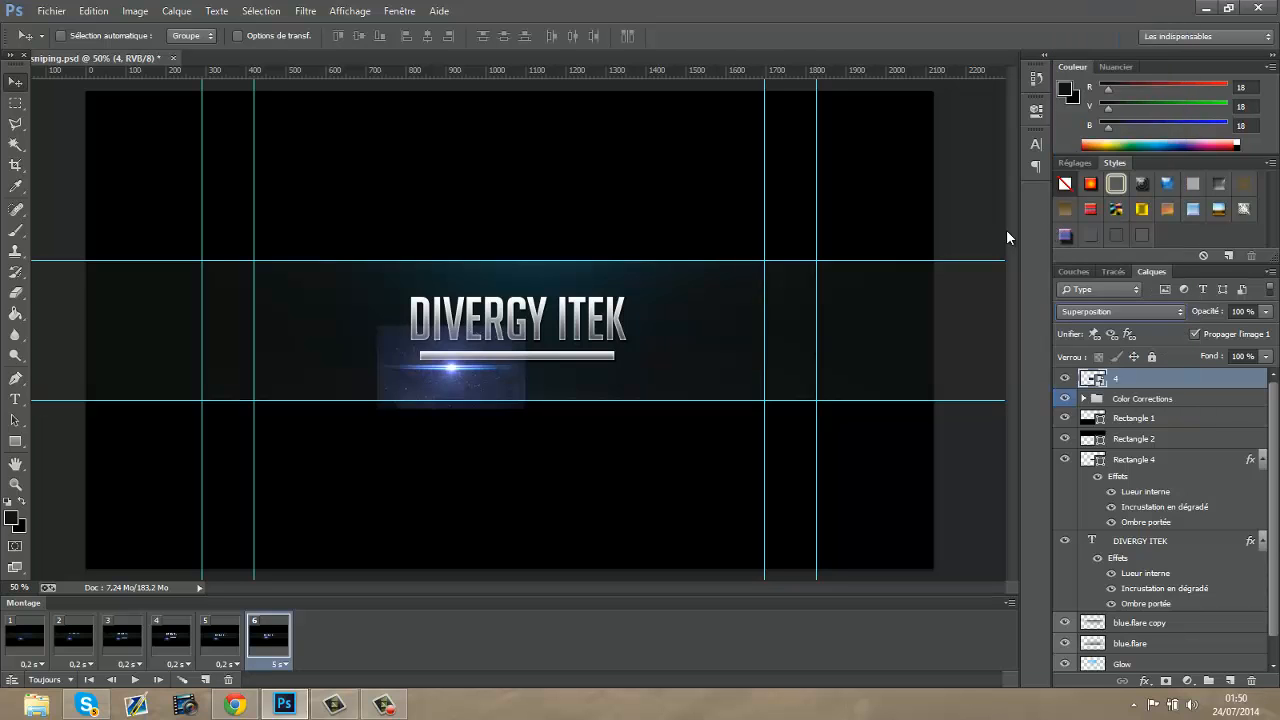
Position the flare so its bright centre sits on the left end of the underline bar
left_click_drag(427, 375, 398, 367)
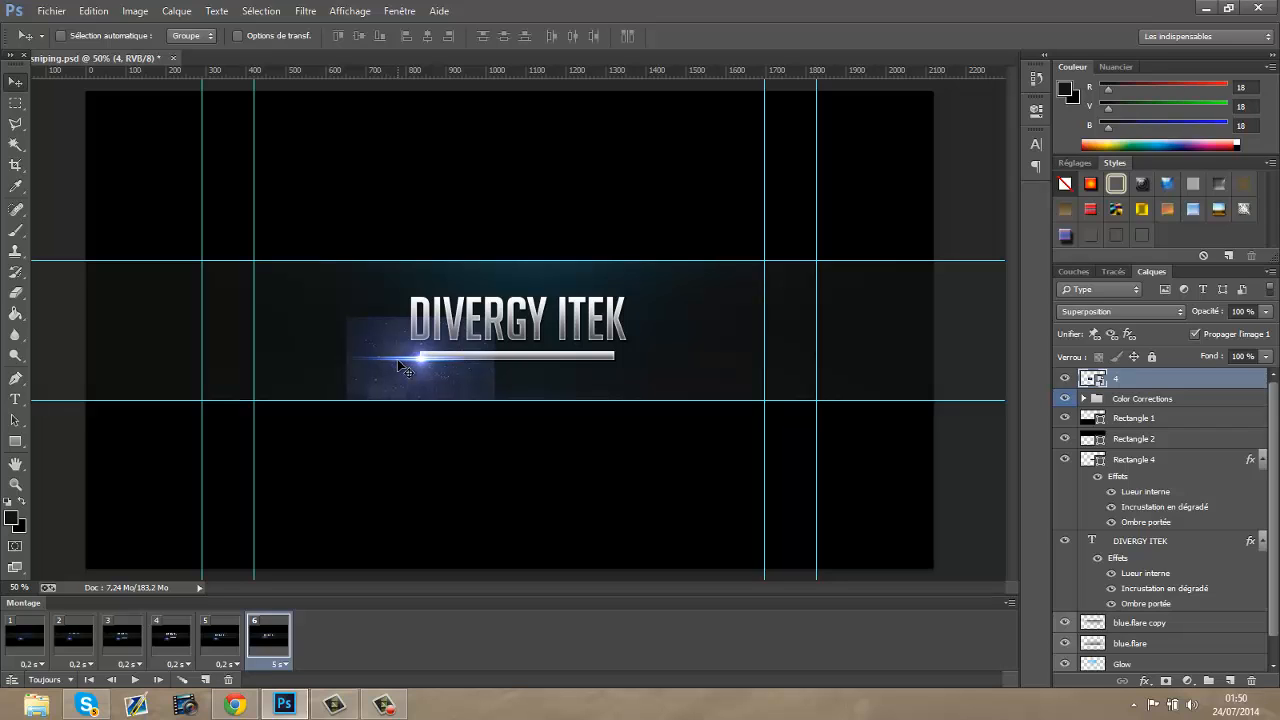
key("Right")
key("Right")
key("Right")
key("Right")
key("Up")
key("Up")
key("Up")
key("Up")
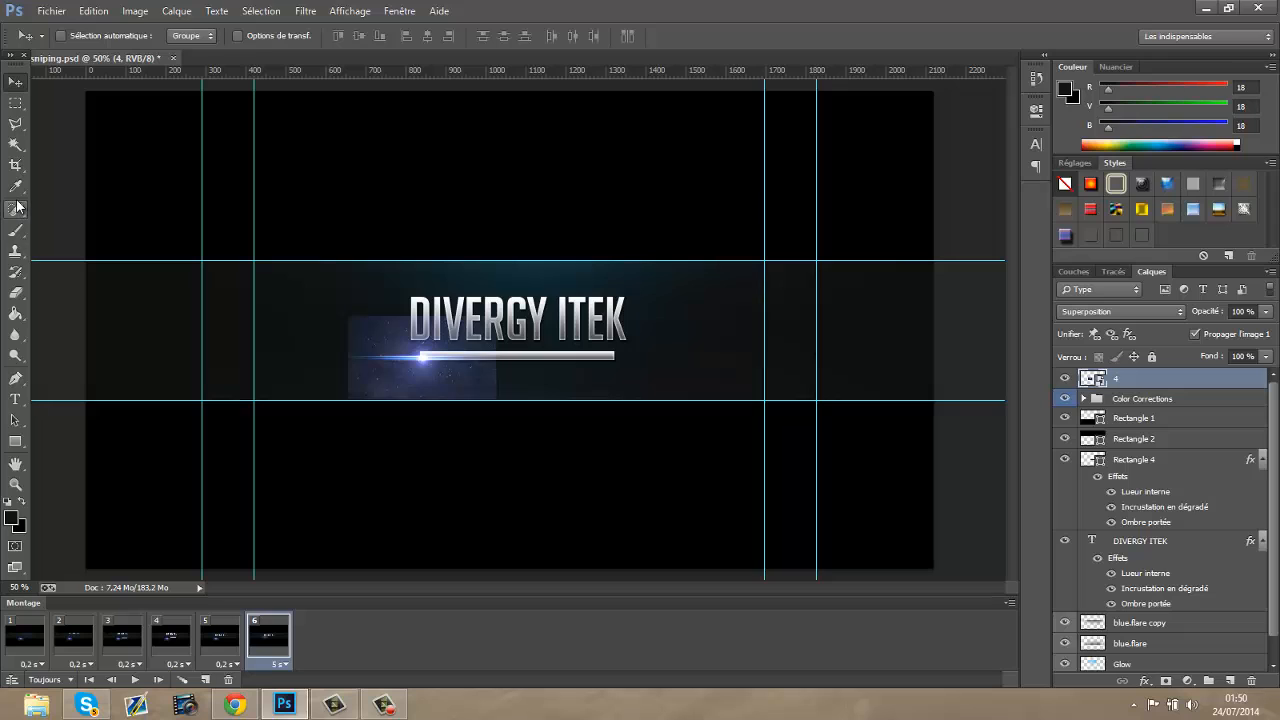
Draw a Polygonal Lasso selection around the flare image on layer 4, leaving out the part lying on the underline bar
left_click(14, 124)
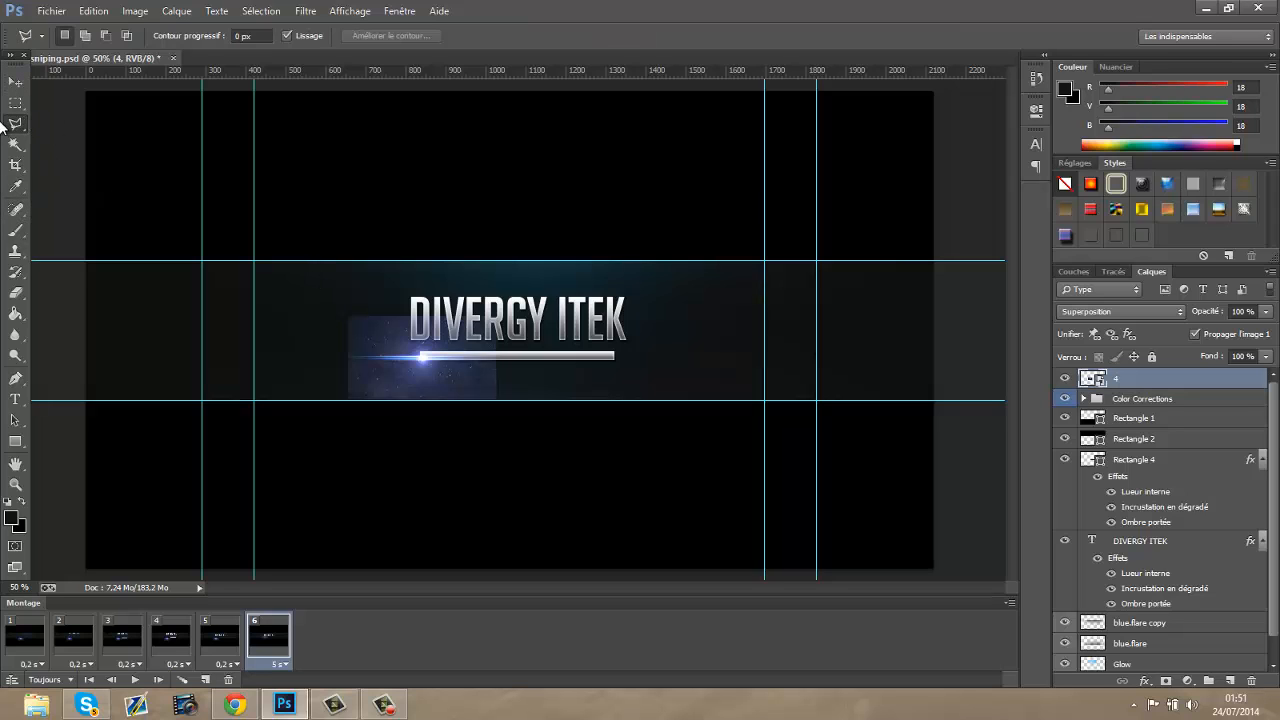
right_click(22, 126)
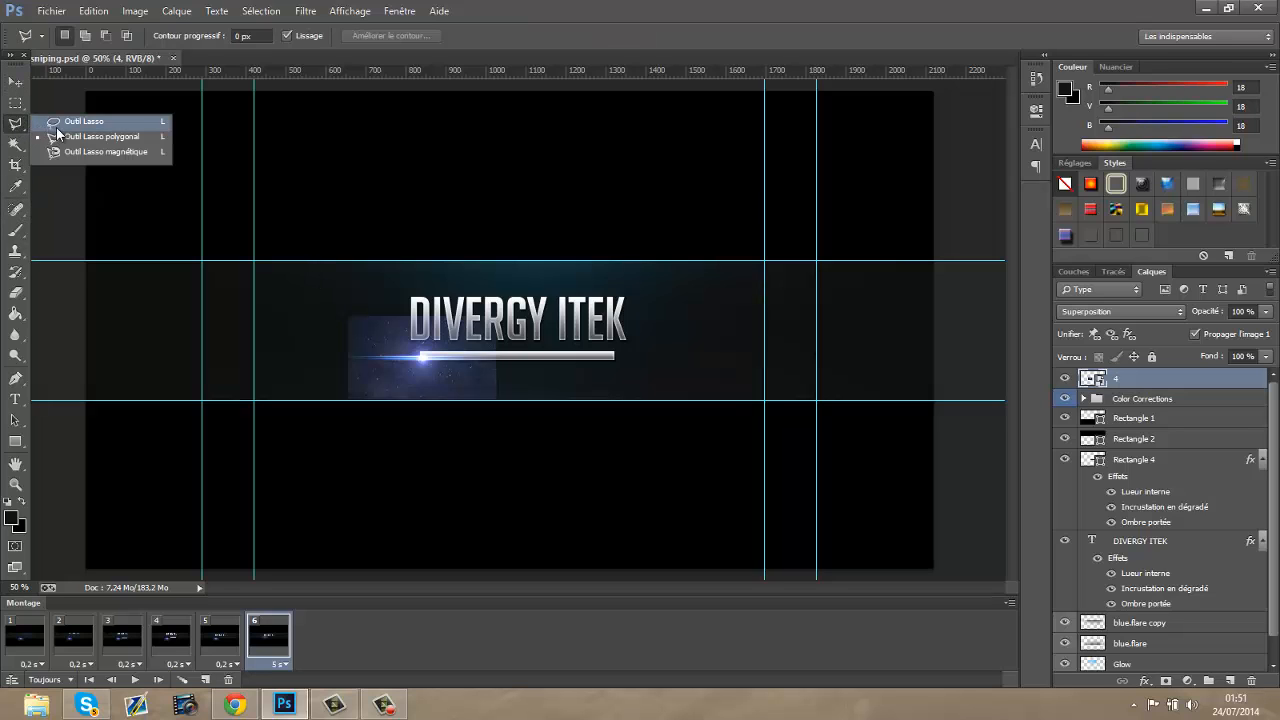
left_click(61, 135)
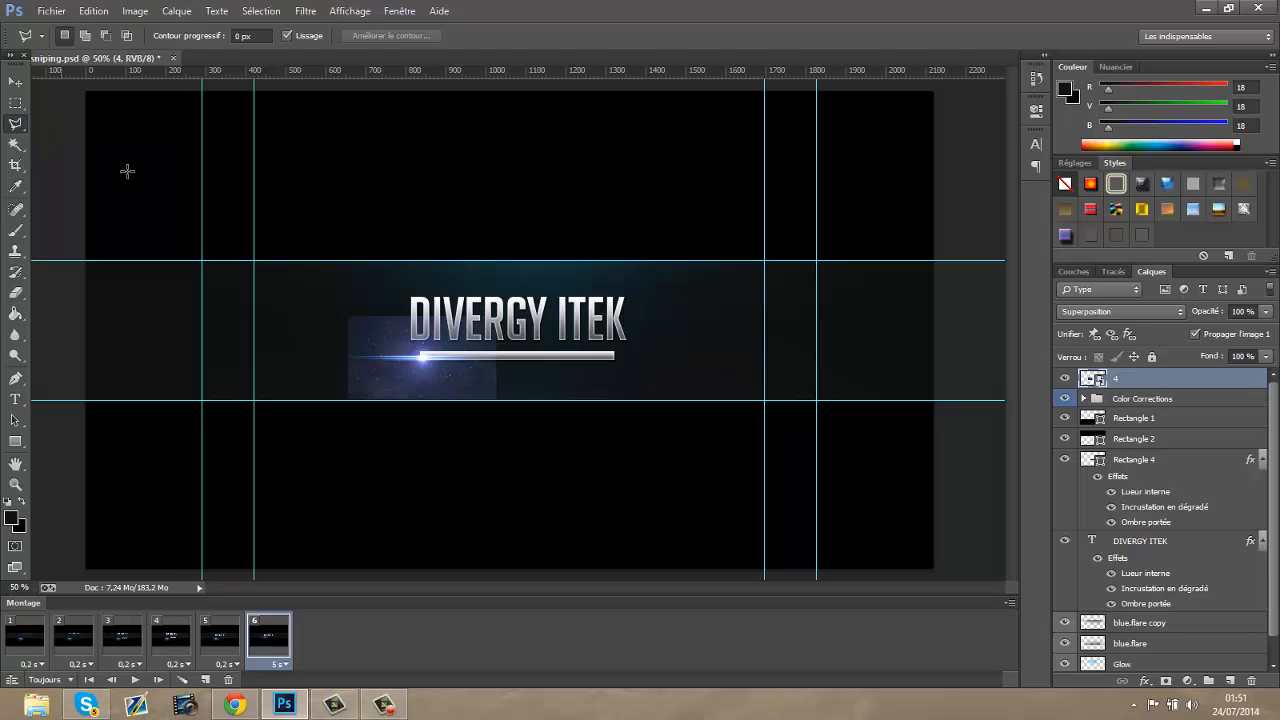
left_click(421, 352)
left_click(530, 262)
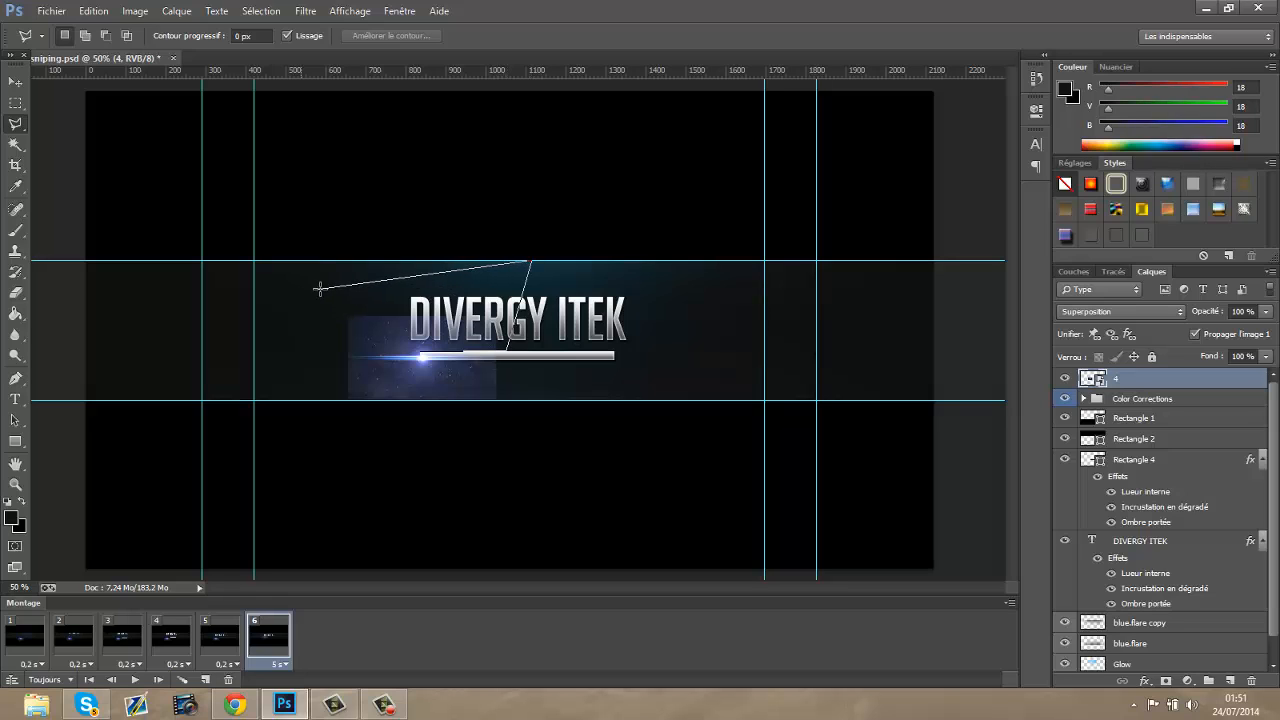
left_click(311, 301)
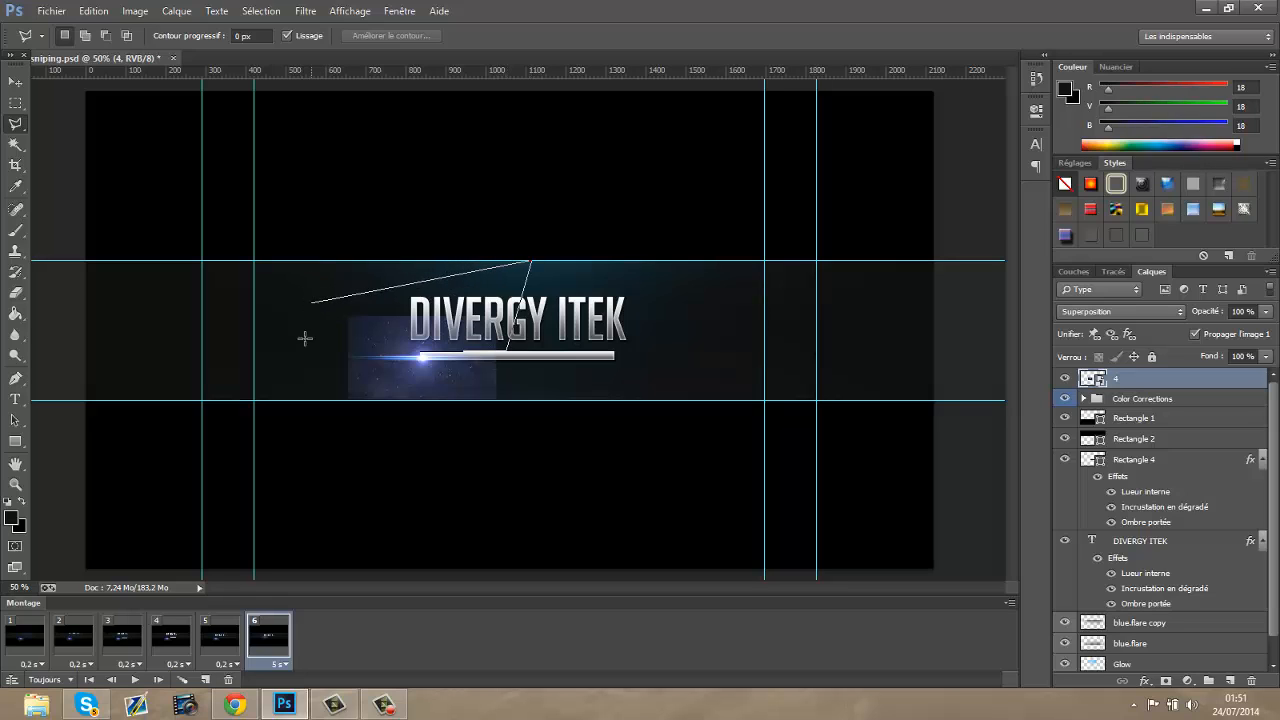
left_click(307, 434)
left_click(542, 422)
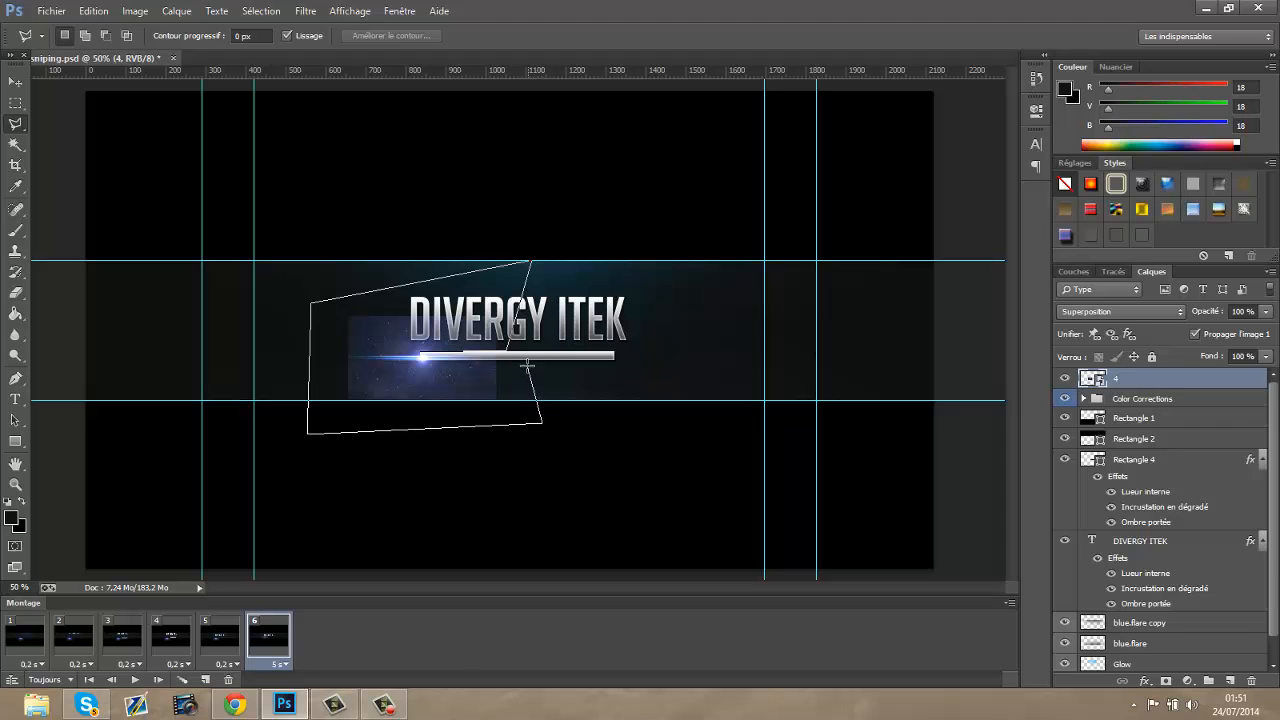
left_click(528, 361)
key("Return")
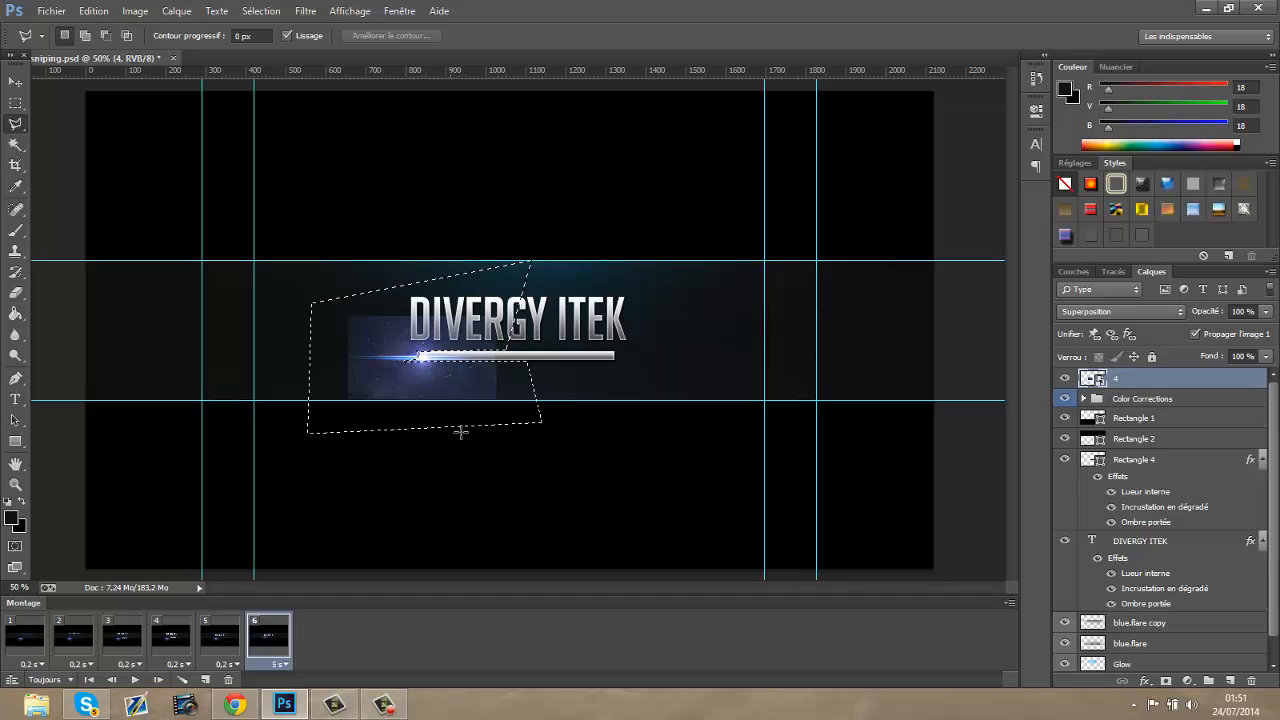
Rasterize the flare smart object on layer 4 so its pixels can be erased
key("Delete")
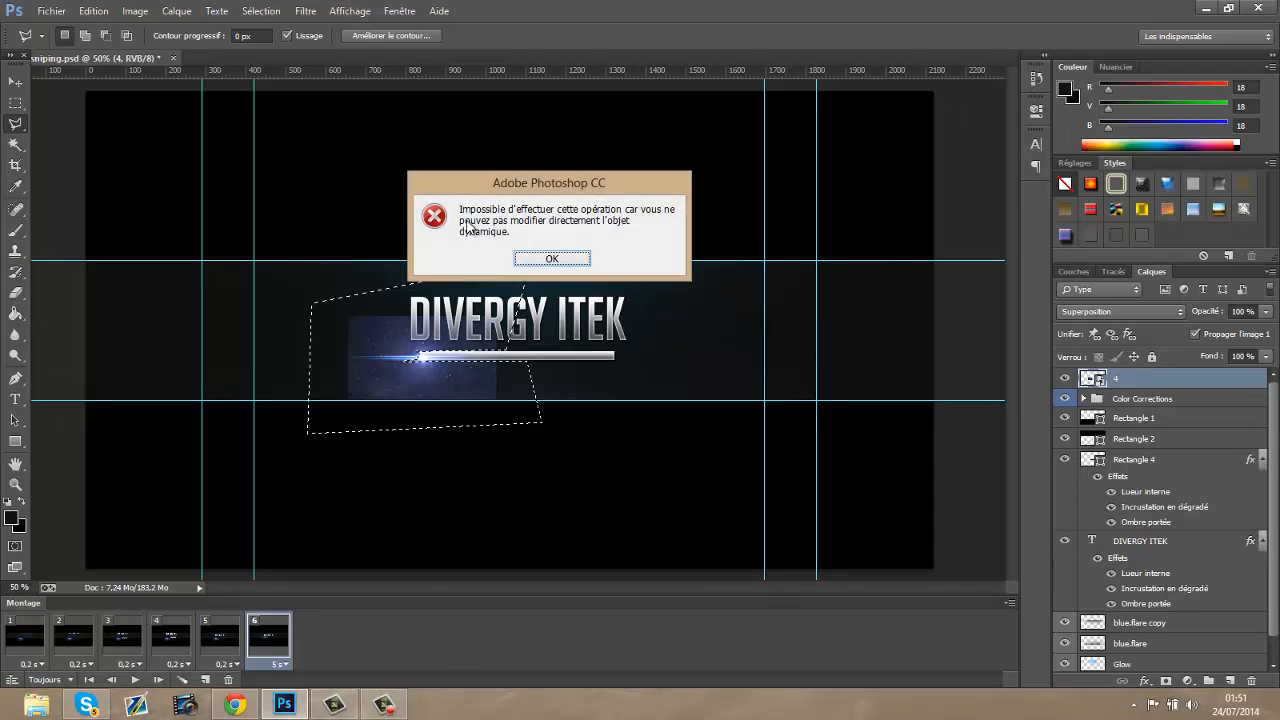
left_click(548, 257)
left_click(16, 292)
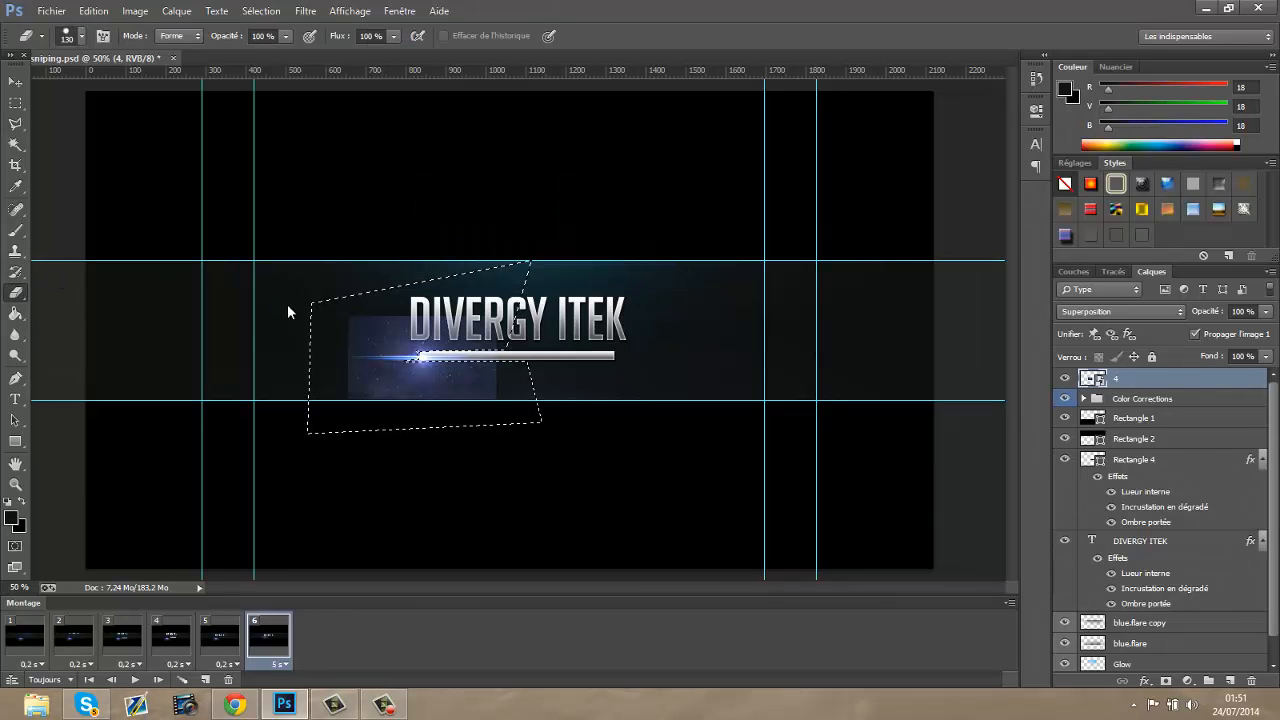
left_click(286, 309)
left_click(522, 258)
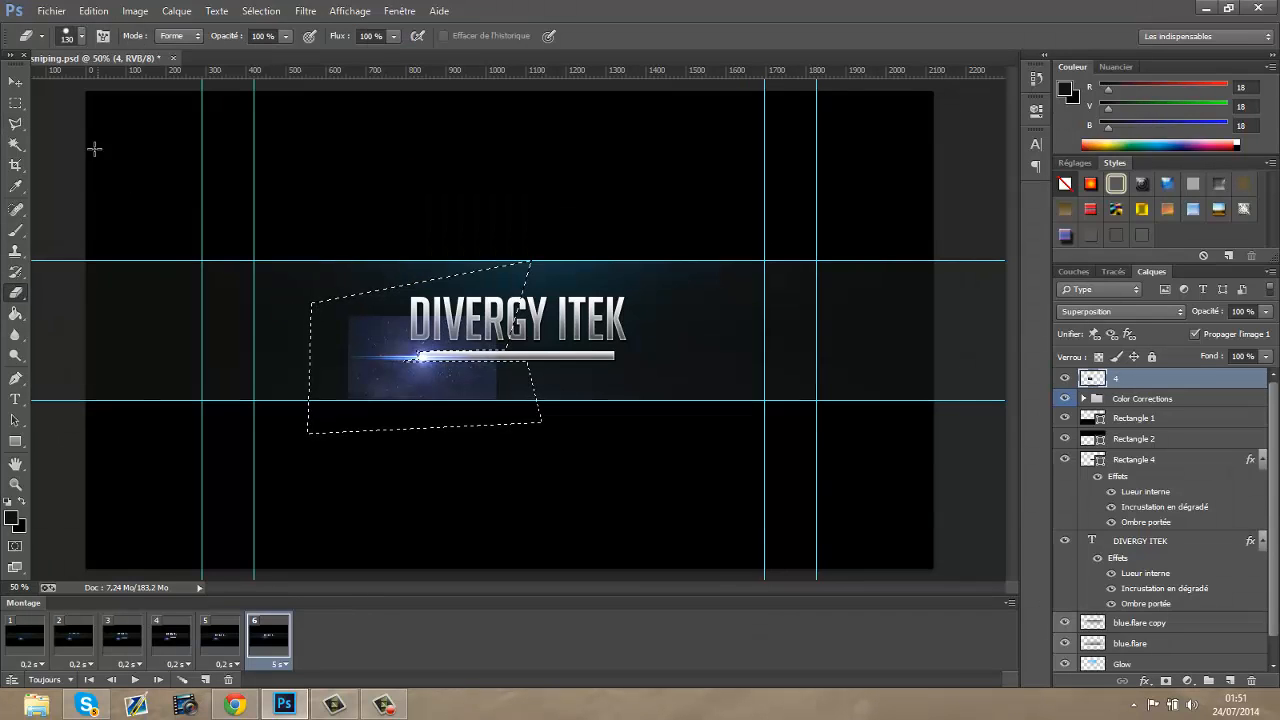
Delete the selected part of the flare outside the underline bar and deselect
left_click(16, 124)
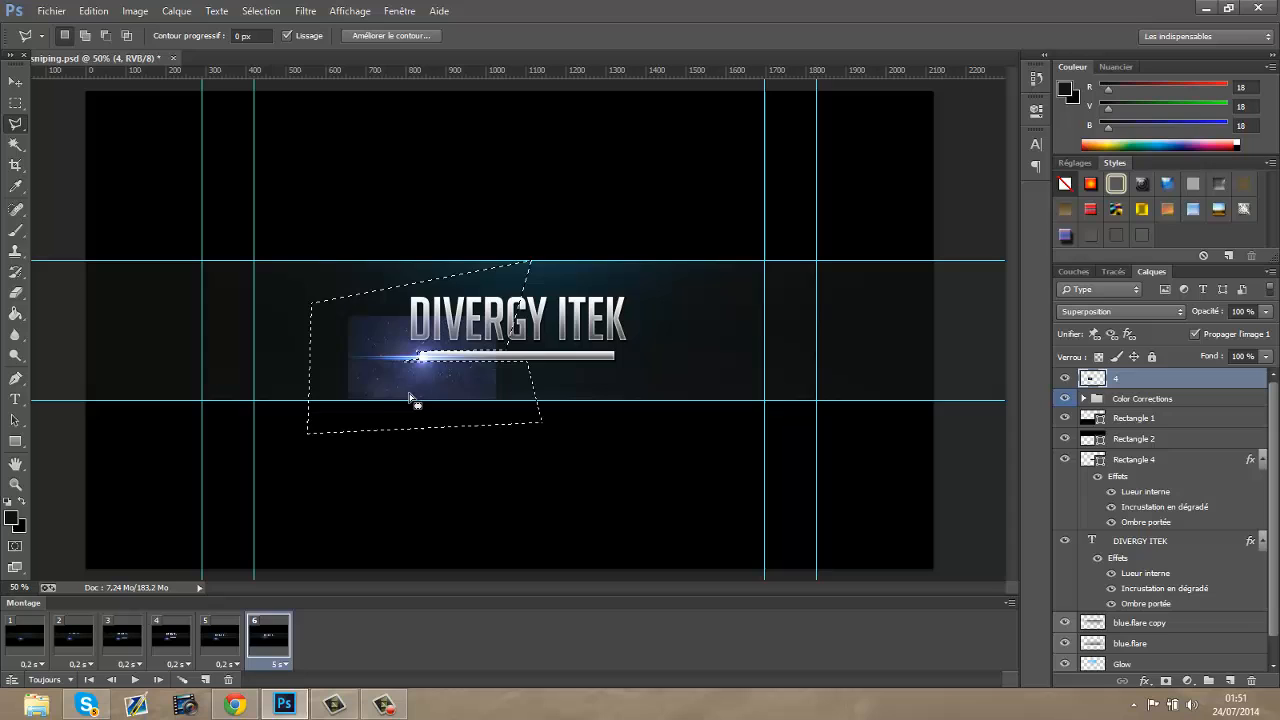
right_click(401, 300)
left_click(452, 312)
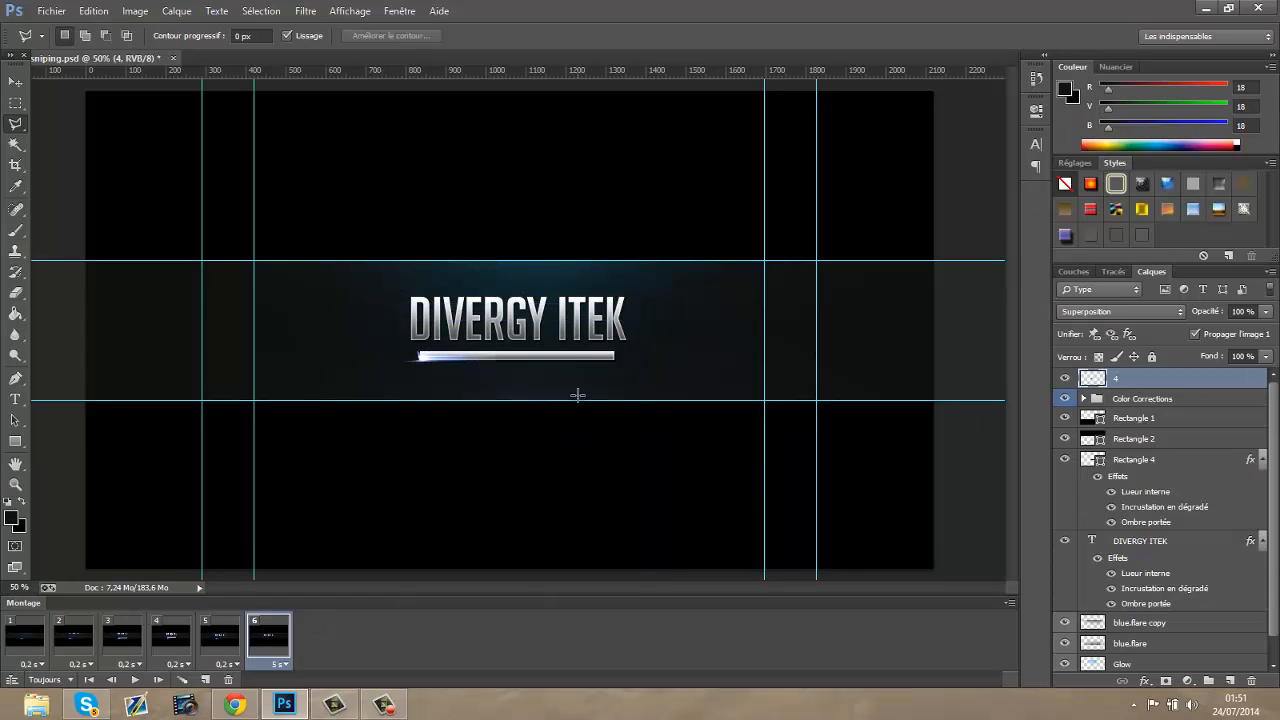
Erase the flare remnant sticking out past the underline bar's left end with a 48 px soft round eraser
left_click(16, 292)
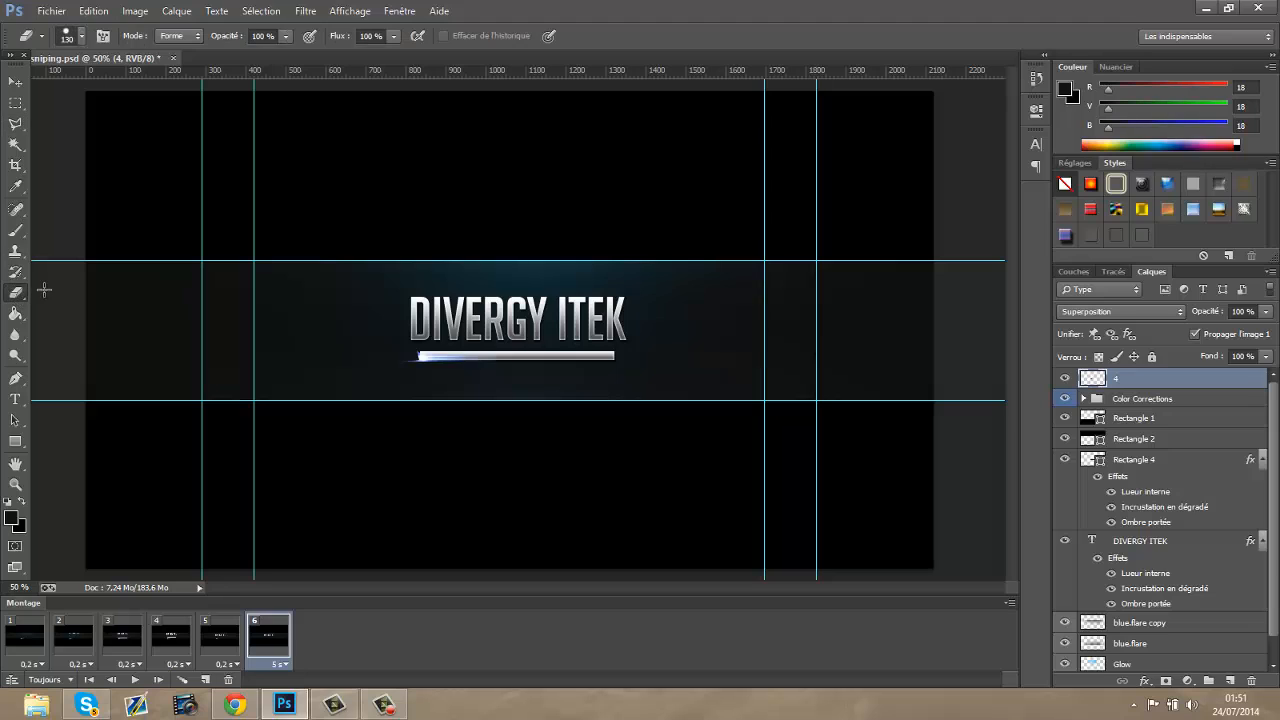
left_click(82, 37)
left_click(116, 87)
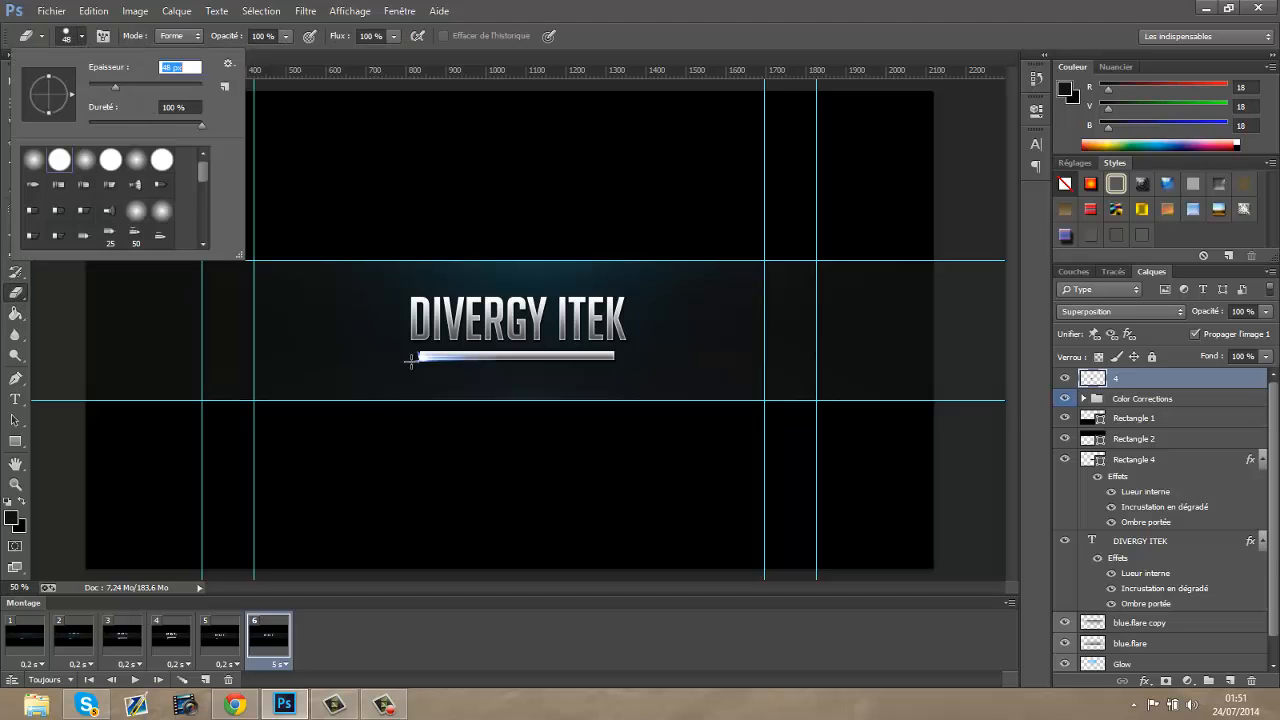
left_click(33, 160)
left_click(401, 363)
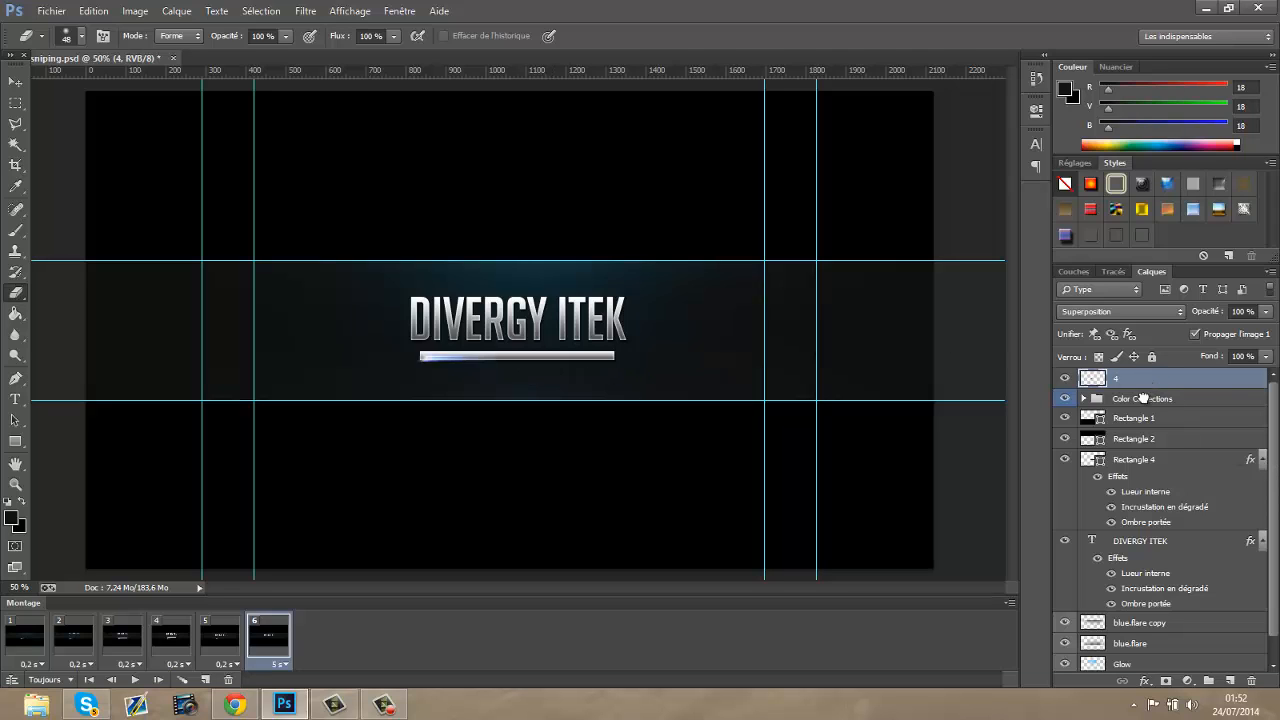
Place flare layer 4 directly below the Color Corrections group and set frame 6's delay to 0,2 seconds
left_click_drag(1146, 418, 1147, 414)
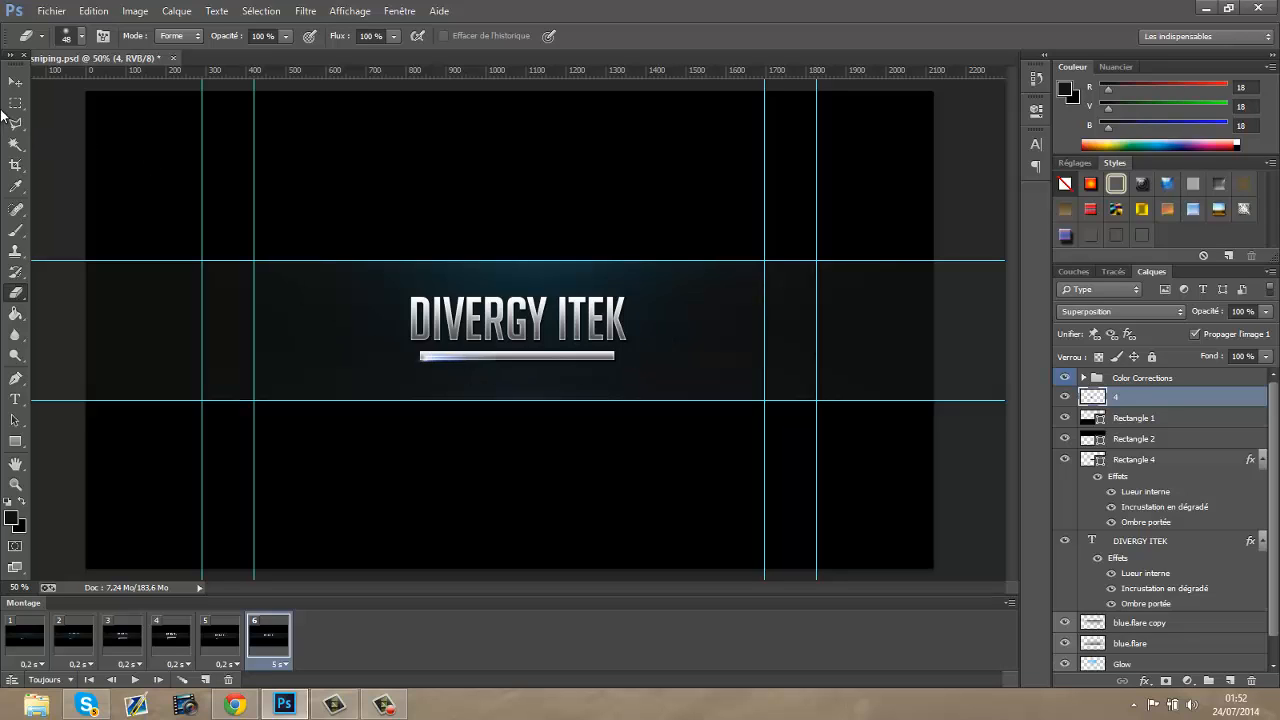
left_click(14, 81)
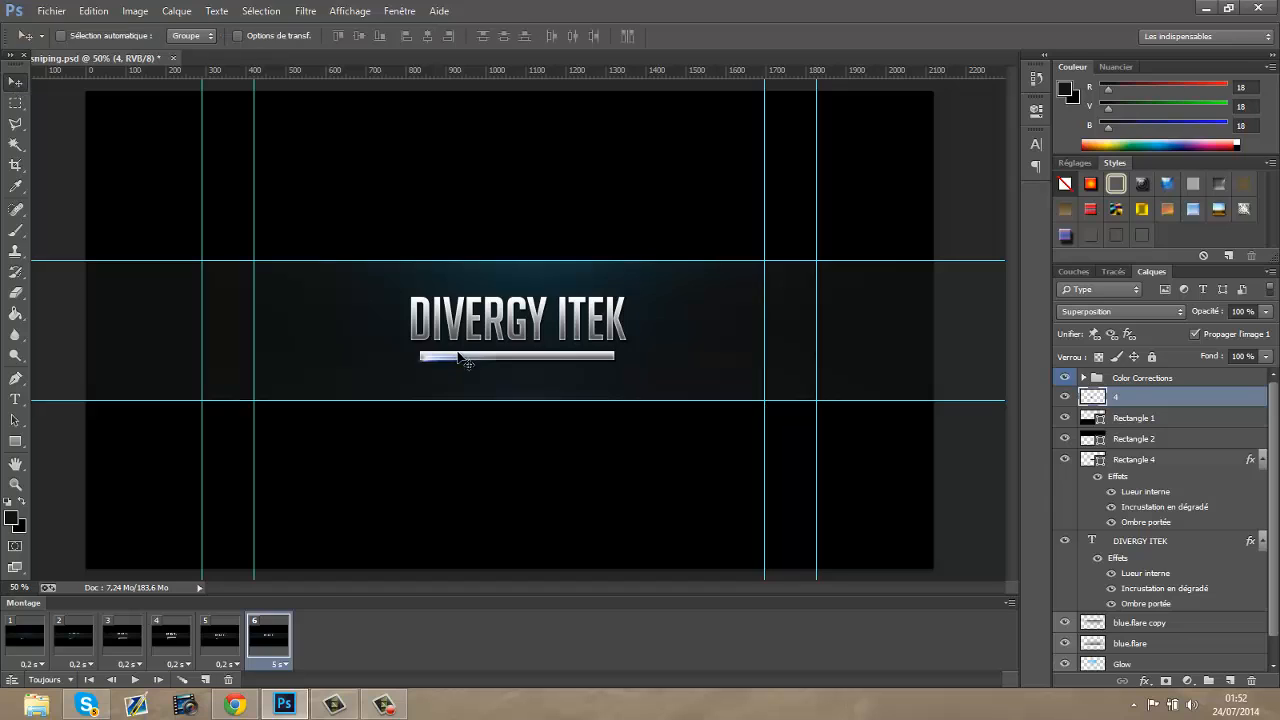
left_click(285, 664)
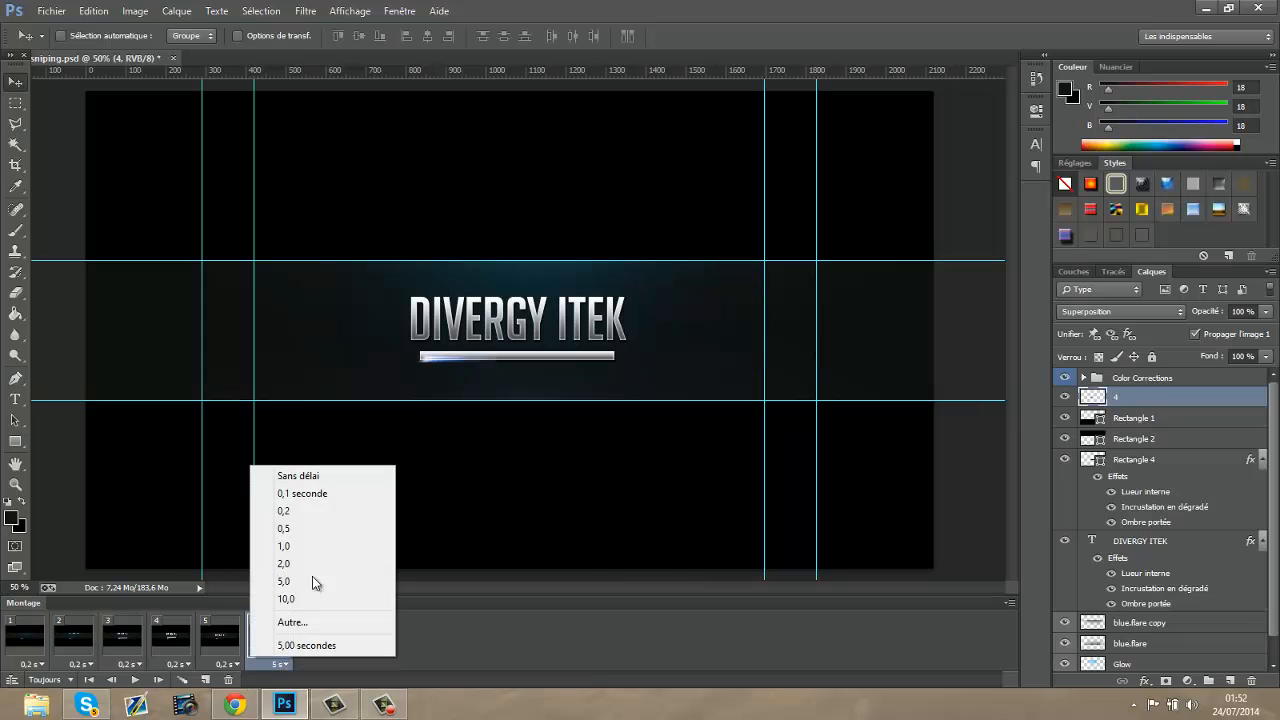
left_click(300, 512)
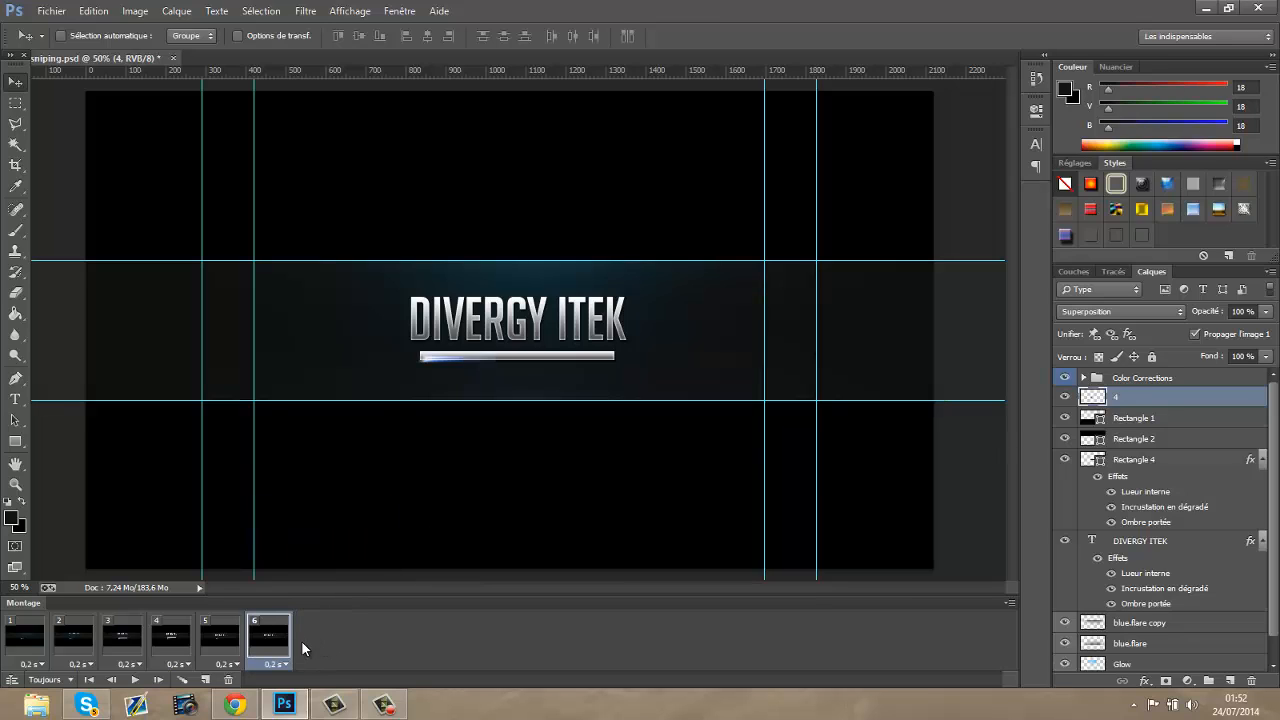
Add animation frames 7 to 11, shifting the flare slightly further right along the underline bar in each
left_click(205, 679)
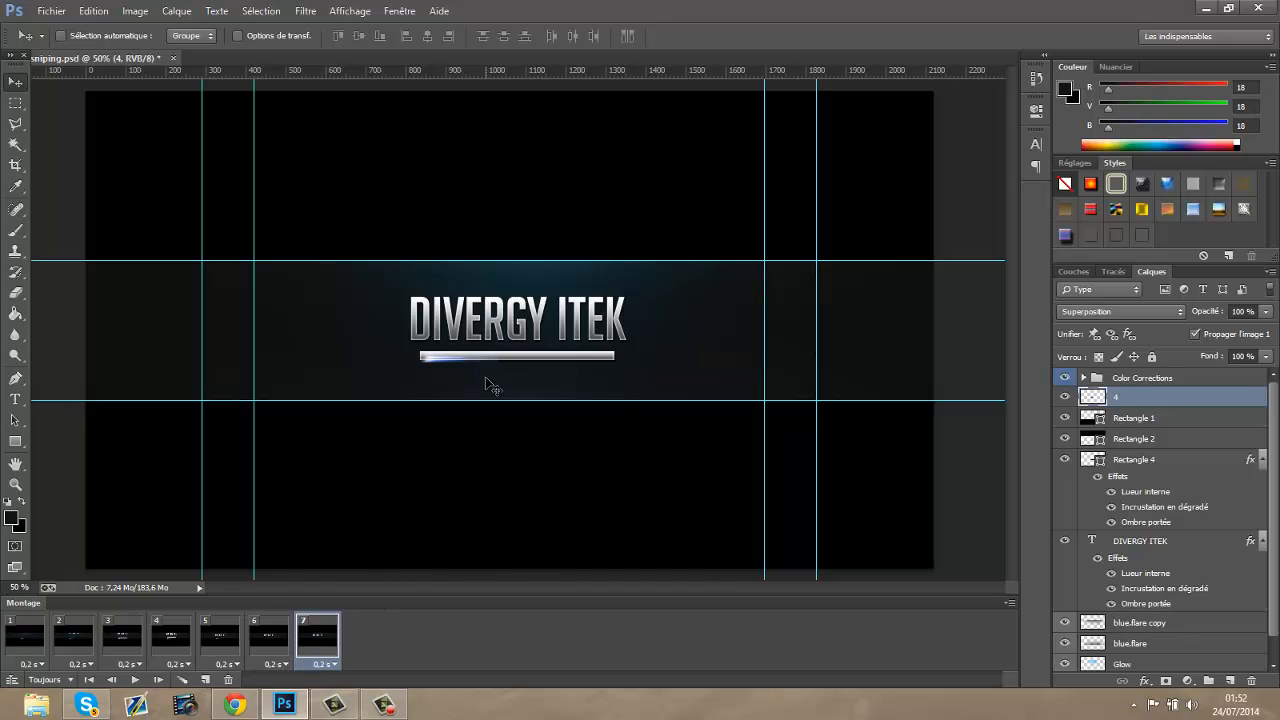
left_click(205, 680)
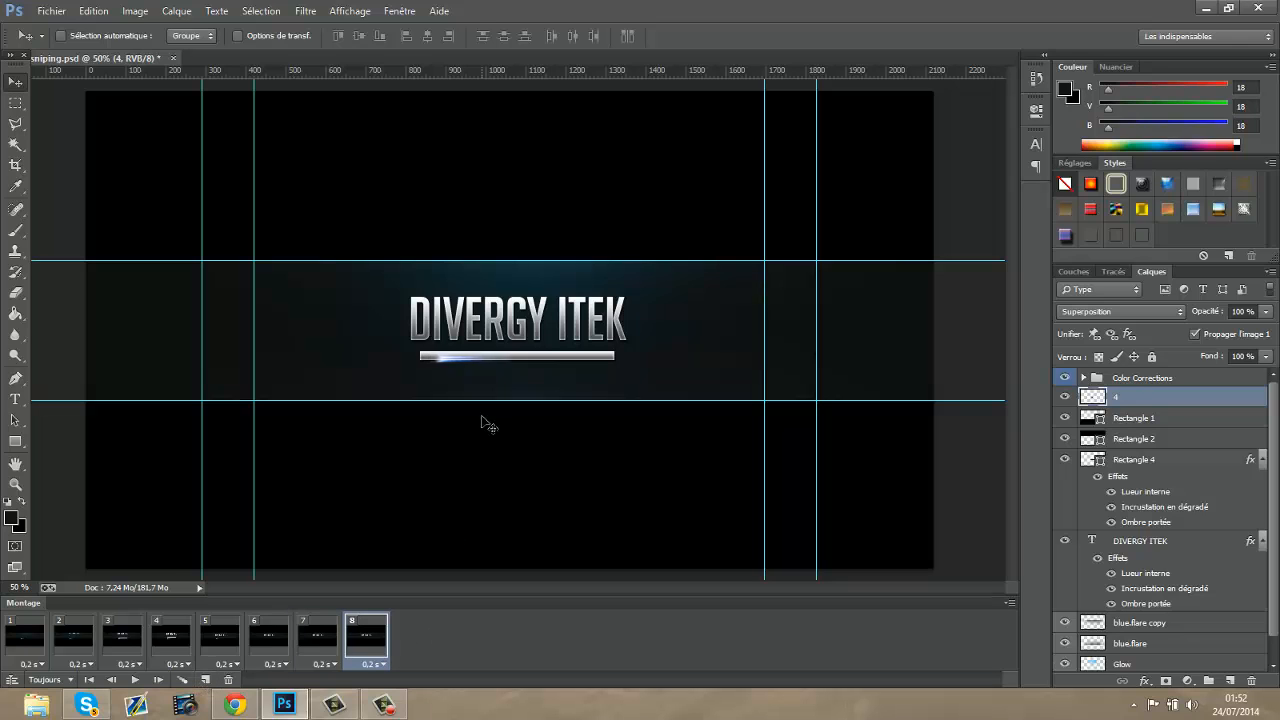
left_click(205, 680)
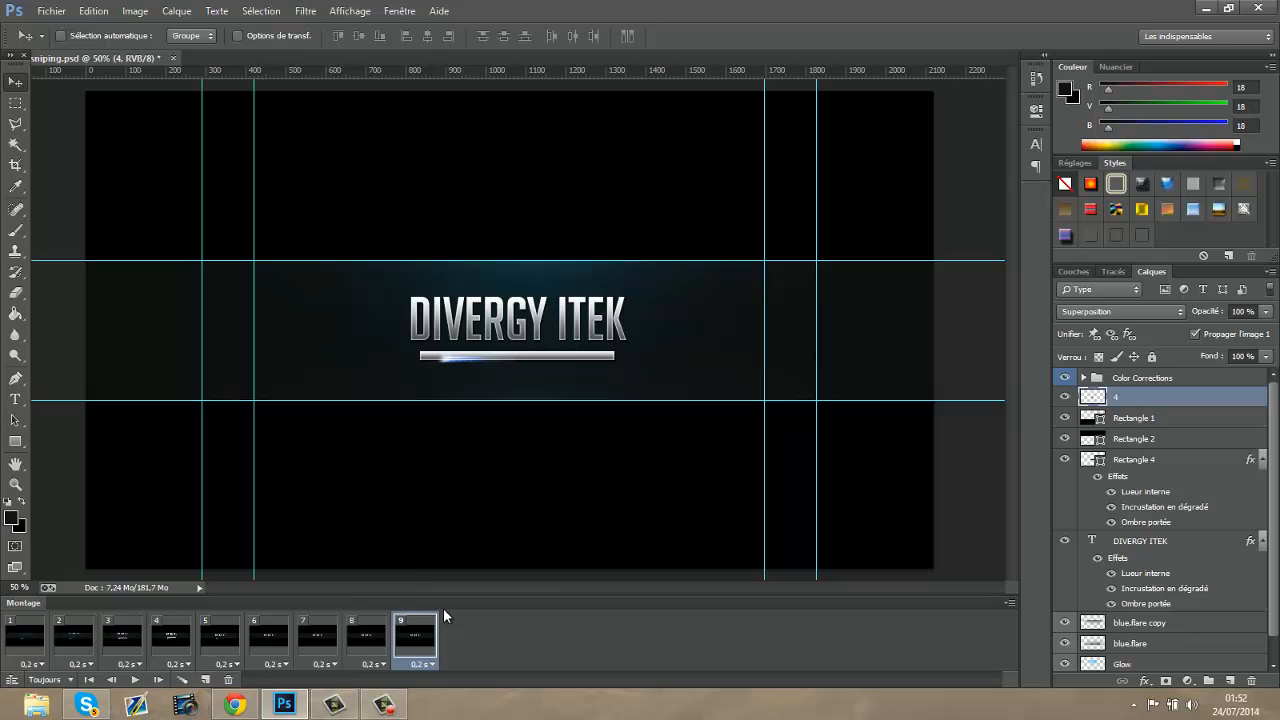
left_click(205, 680)
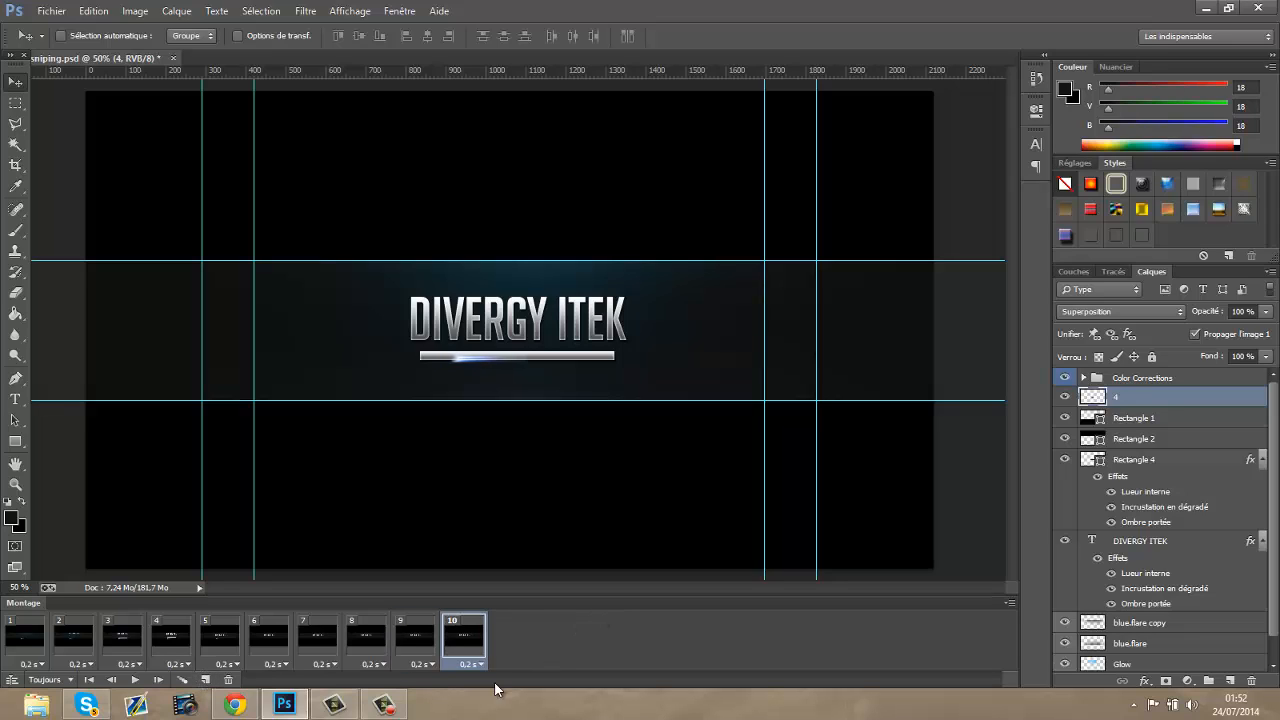
left_click(214, 645)
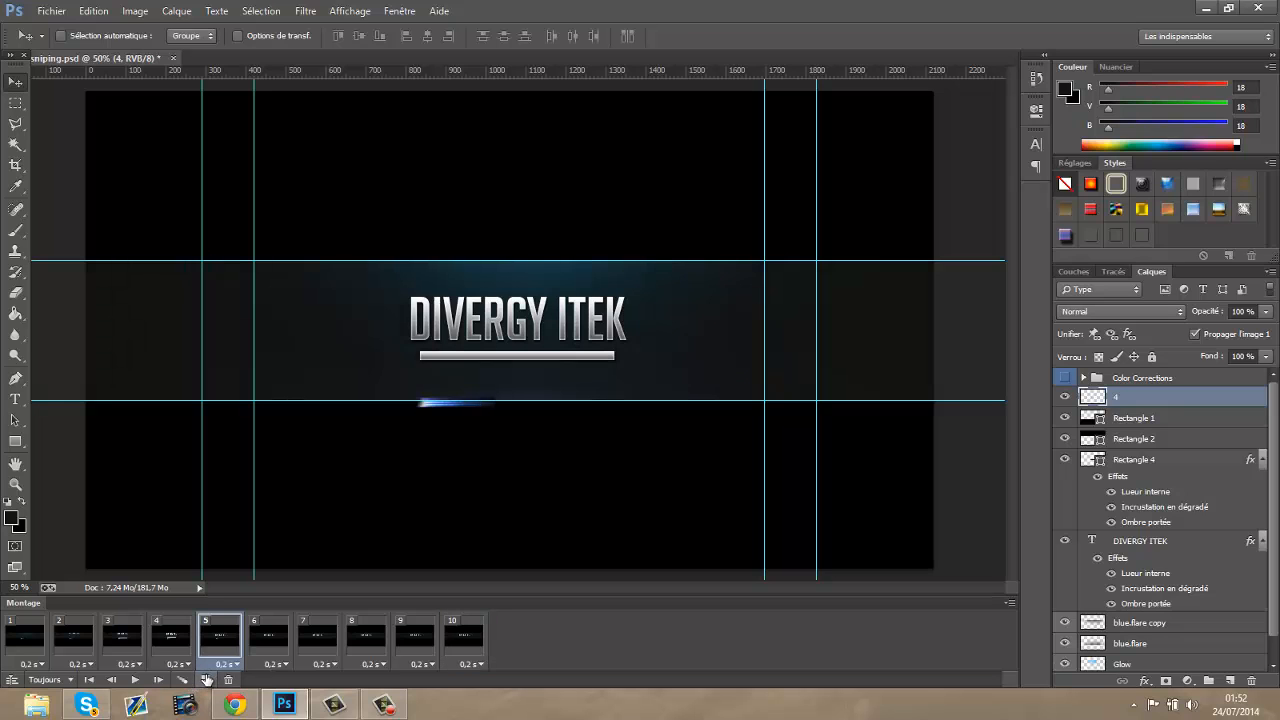
left_click(461, 642)
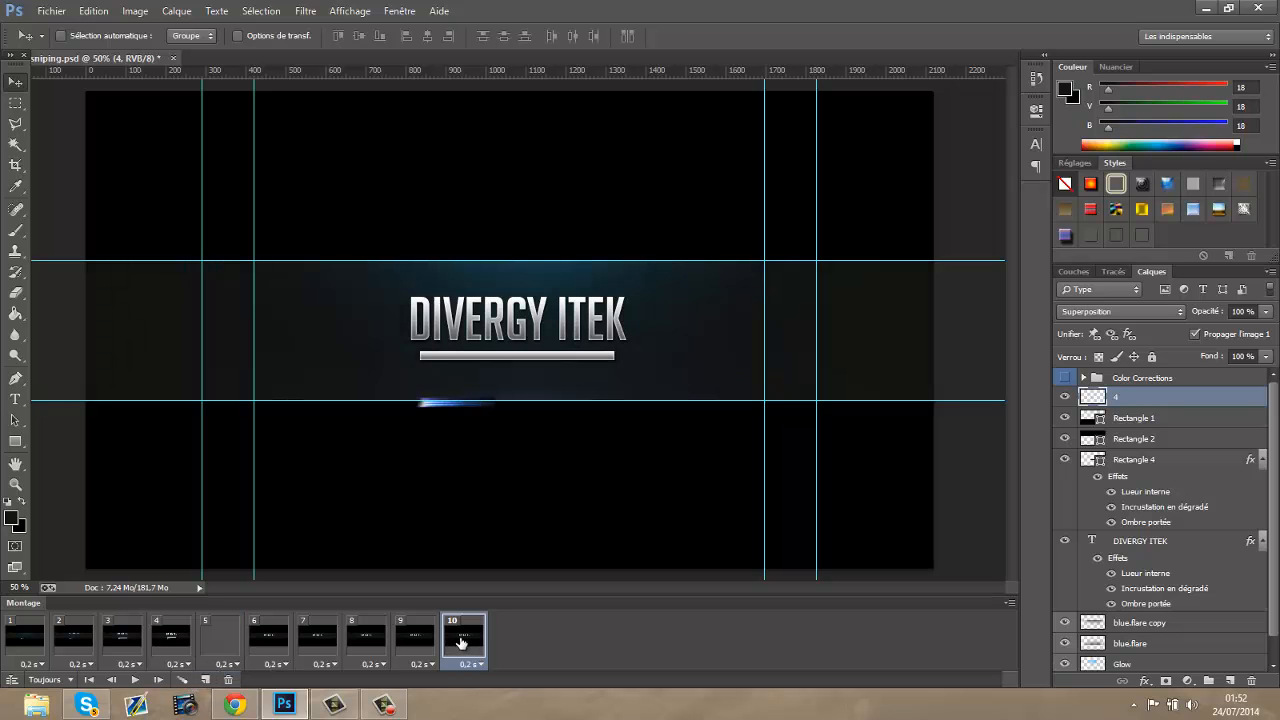
left_click(205, 679)
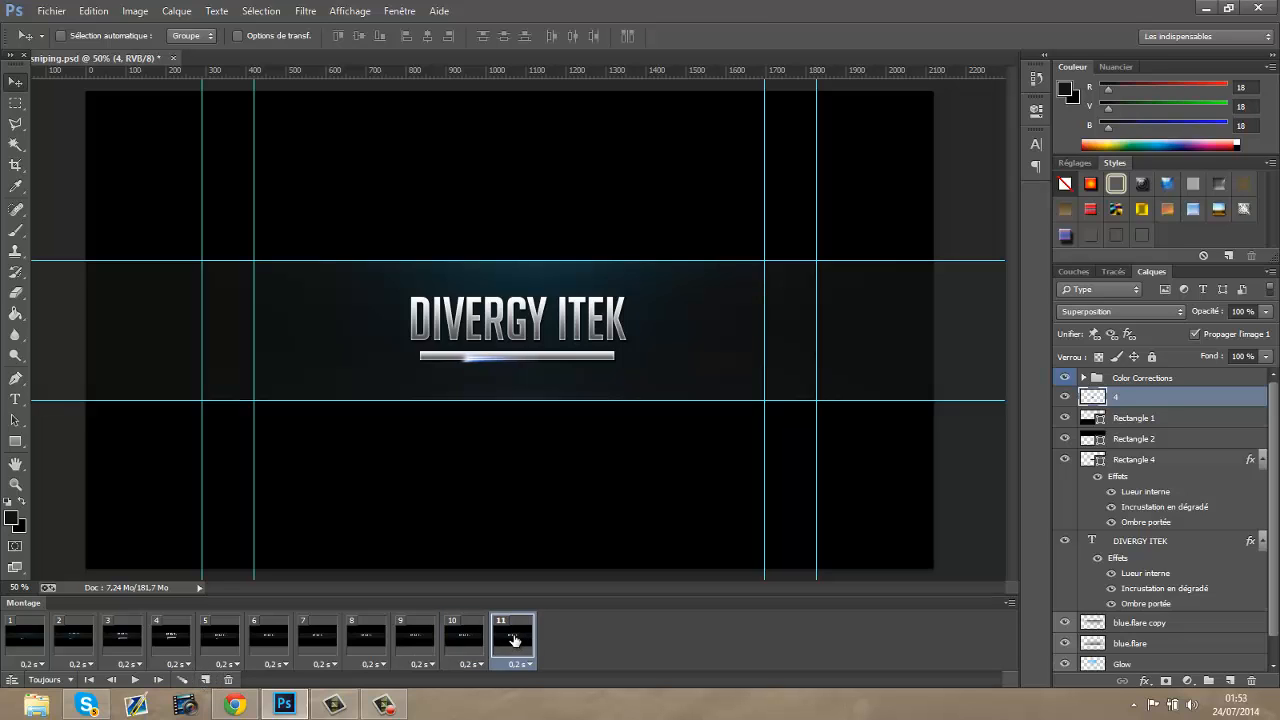
Move flare layer 4 below the Rectangle 2 layer so the black rectangles cover it
left_click(178, 643)
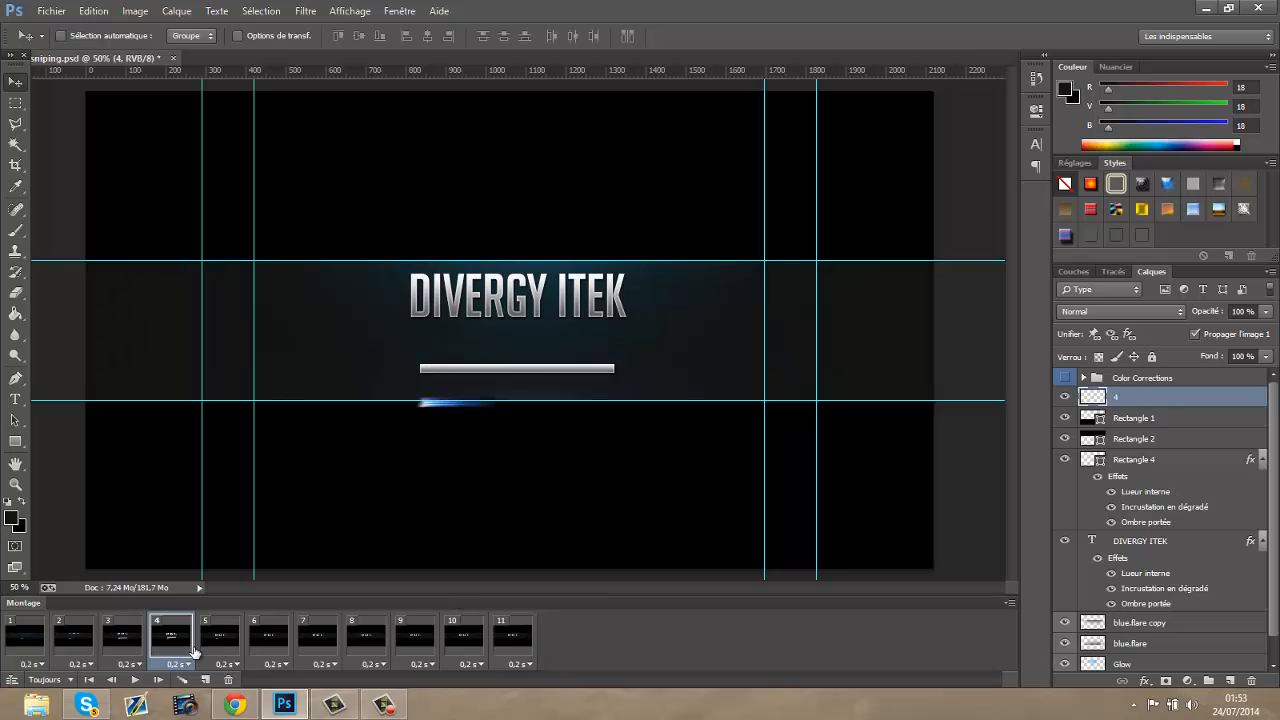
left_click(239, 650)
left_click(260, 645)
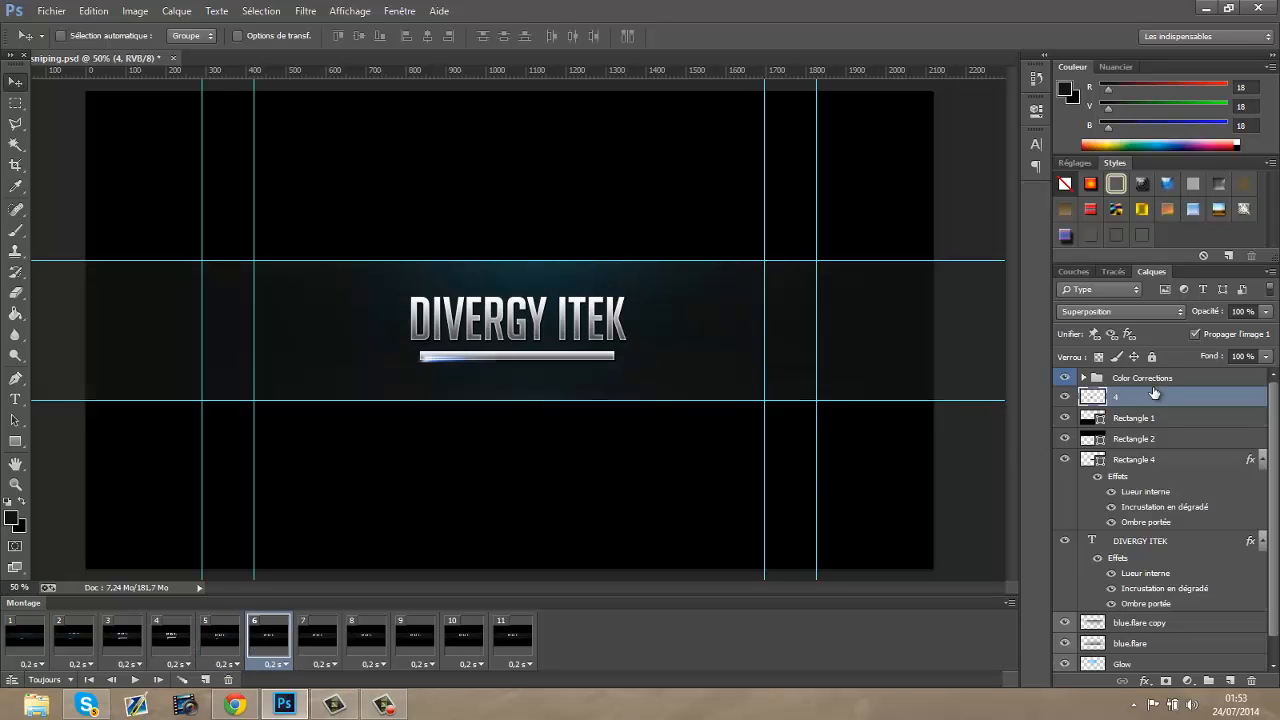
left_click_drag(1140, 411, 1130, 450)
In frame 1, move the flare down until it is fully hidden behind the lower black rectangle
left_click(172, 640)
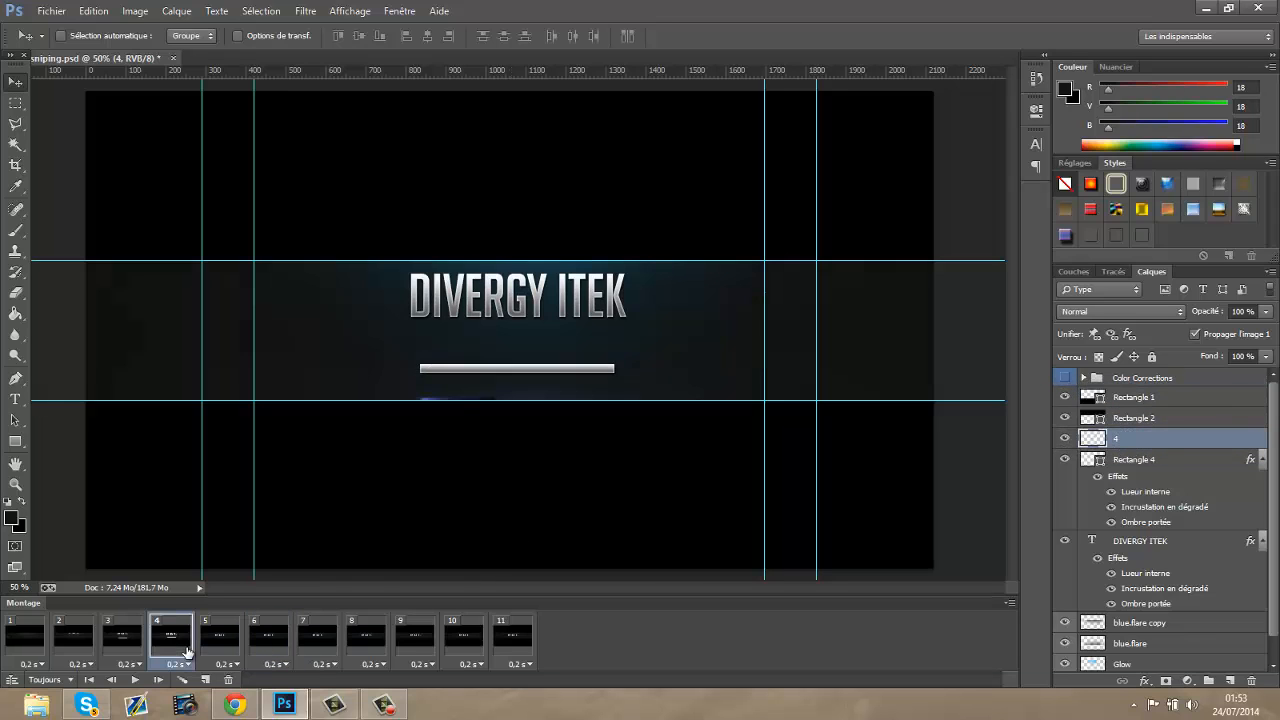
left_click(124, 632)
left_click(168, 634)
left_click(46, 645)
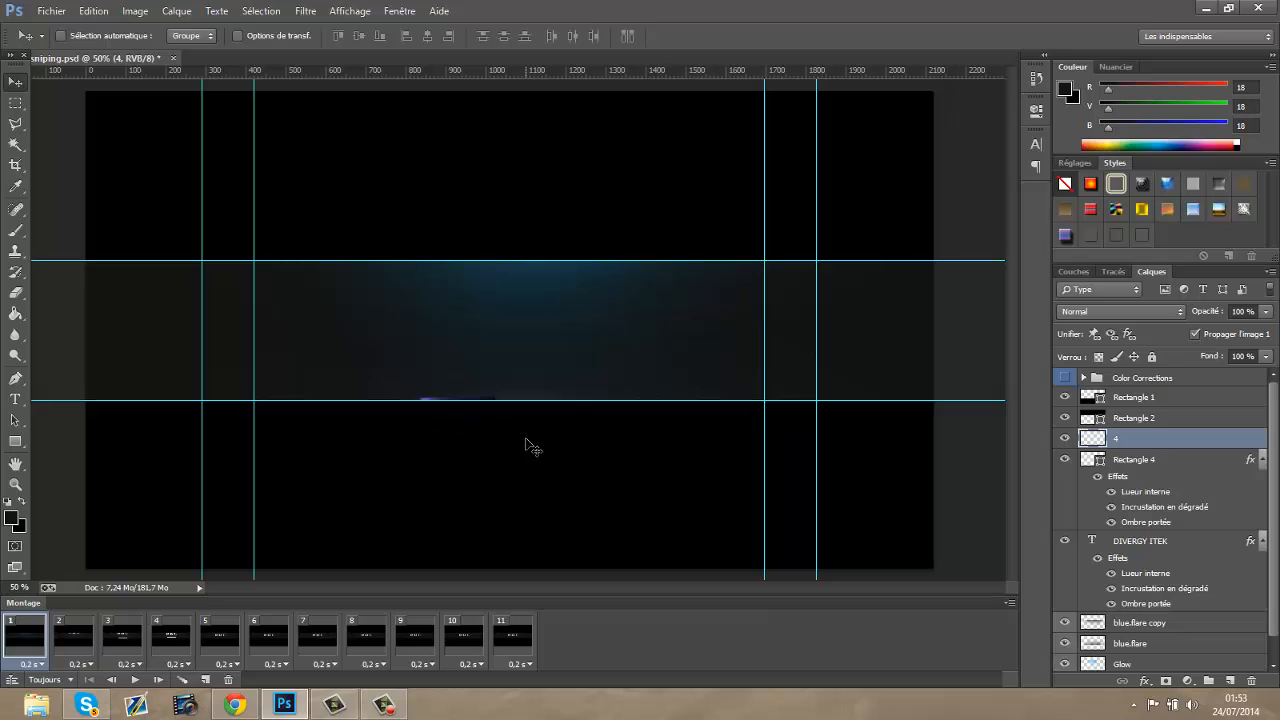
left_click_drag(526, 439, 526, 452)
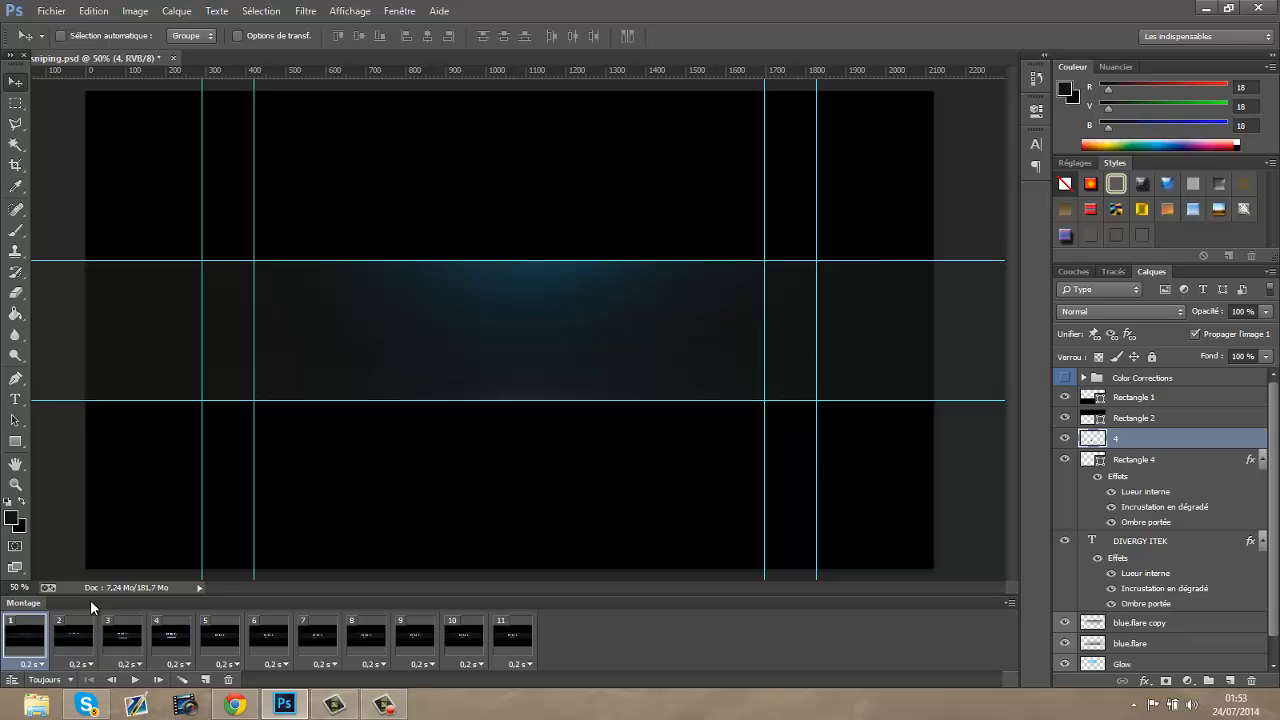
Move the flare back up onto the underline bar in frames 8 to 10
left_click(388, 638)
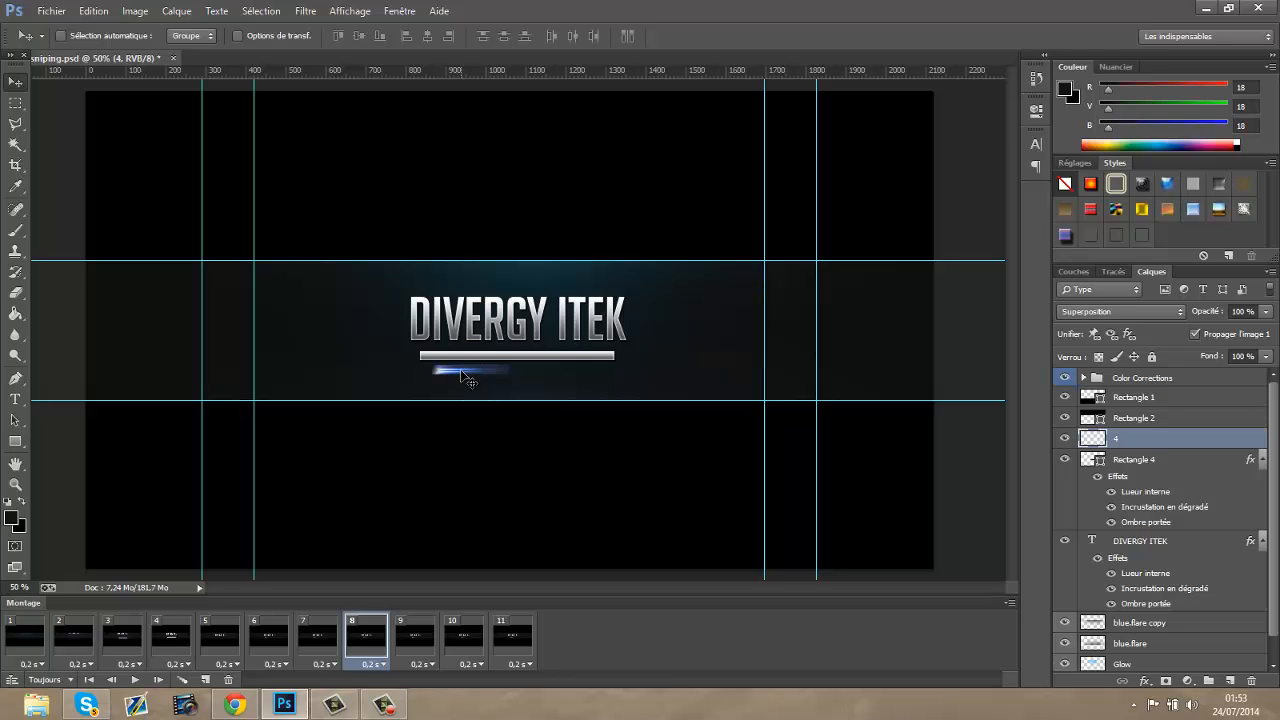
left_click_drag(463, 374, 466, 365)
left_click(416, 634)
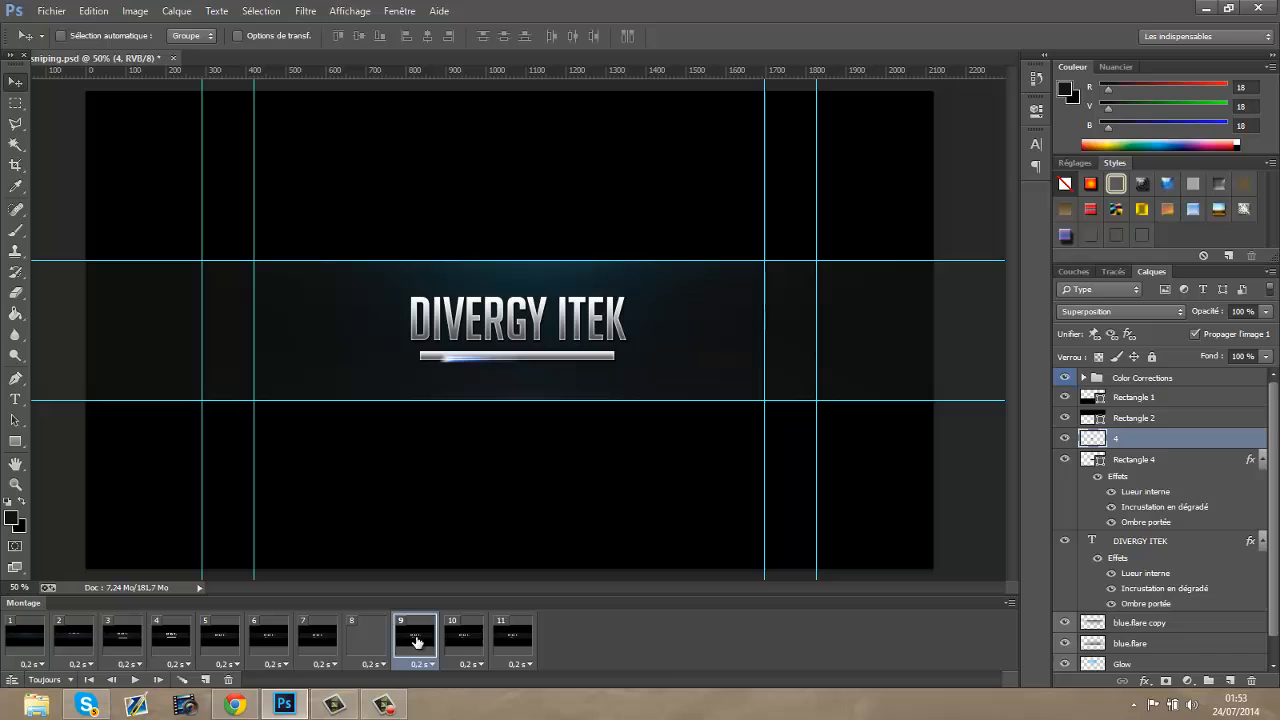
left_click(479, 643)
In frame 11, move the flare up onto the underline bar
left_click(522, 642)
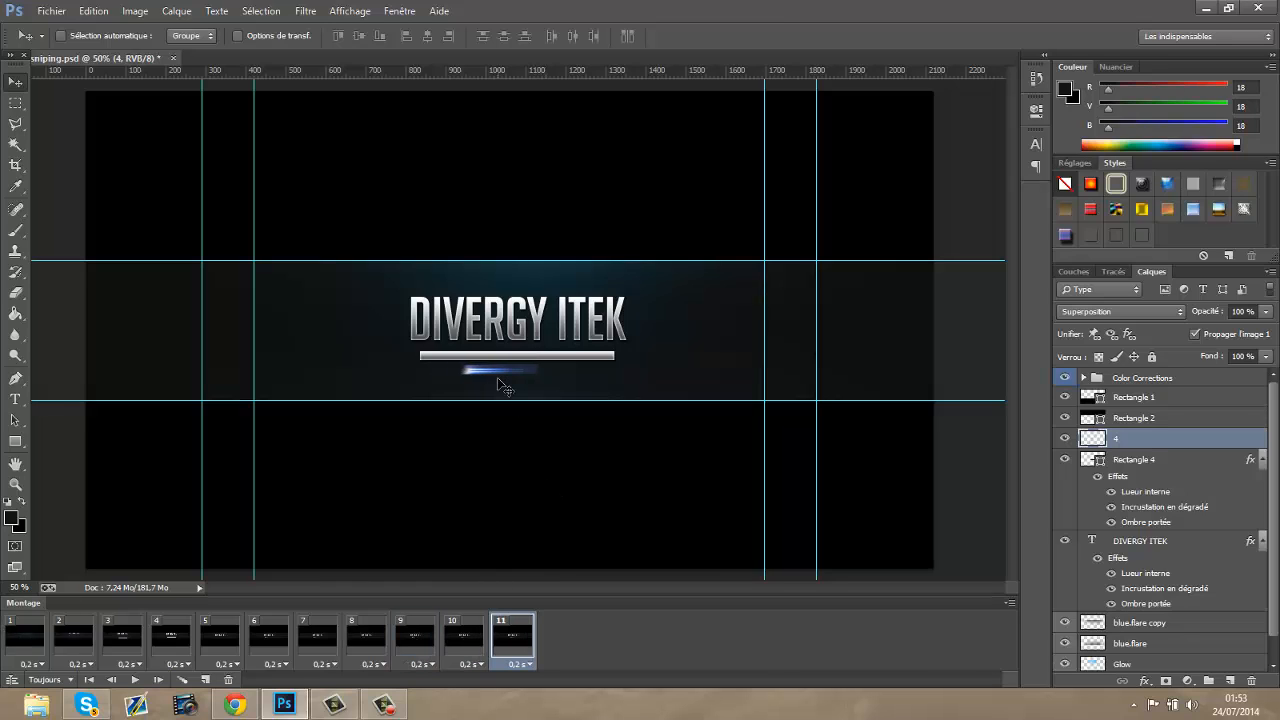
key("Up")
key("Up")
key("Up")
key("Up")
key("Up")
key("Up")
key("Up")
key("Up")
key("Up")
key("Up")
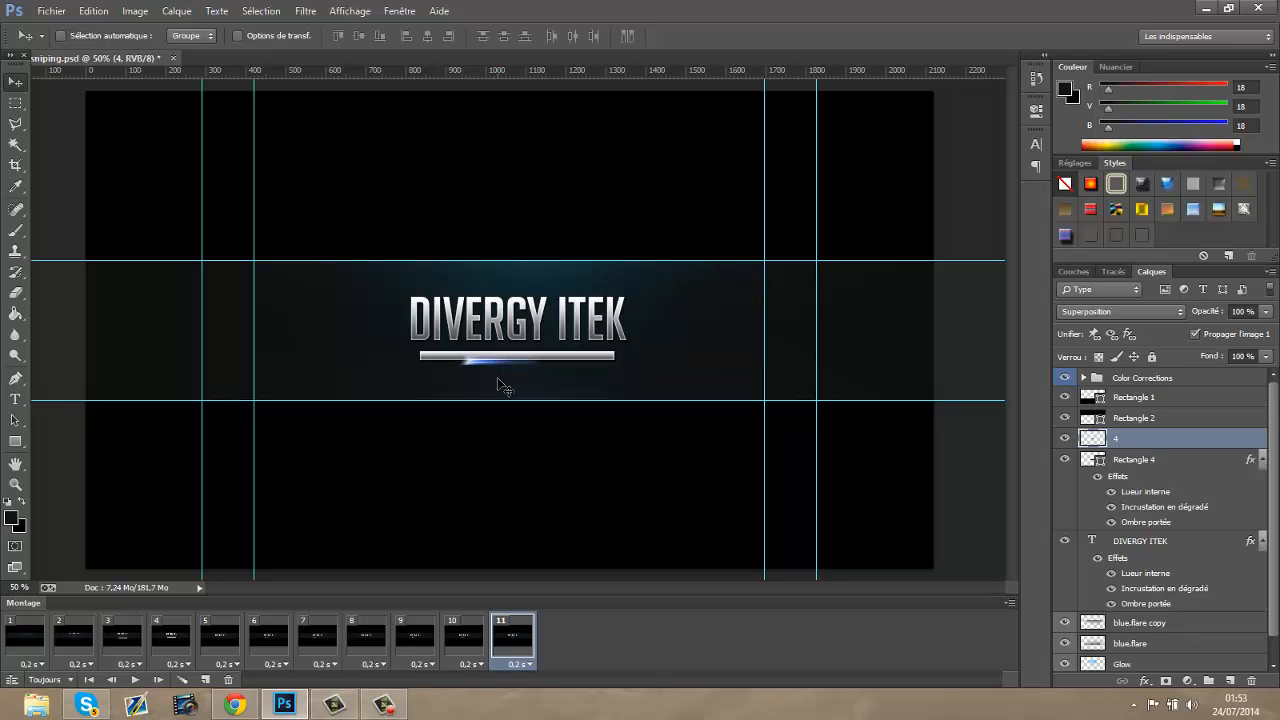
key("Up")
key("Up")
key("Up")
key("Up")
In frame 10, raise the flare so it sits on the underline bar
left_click(474, 622)
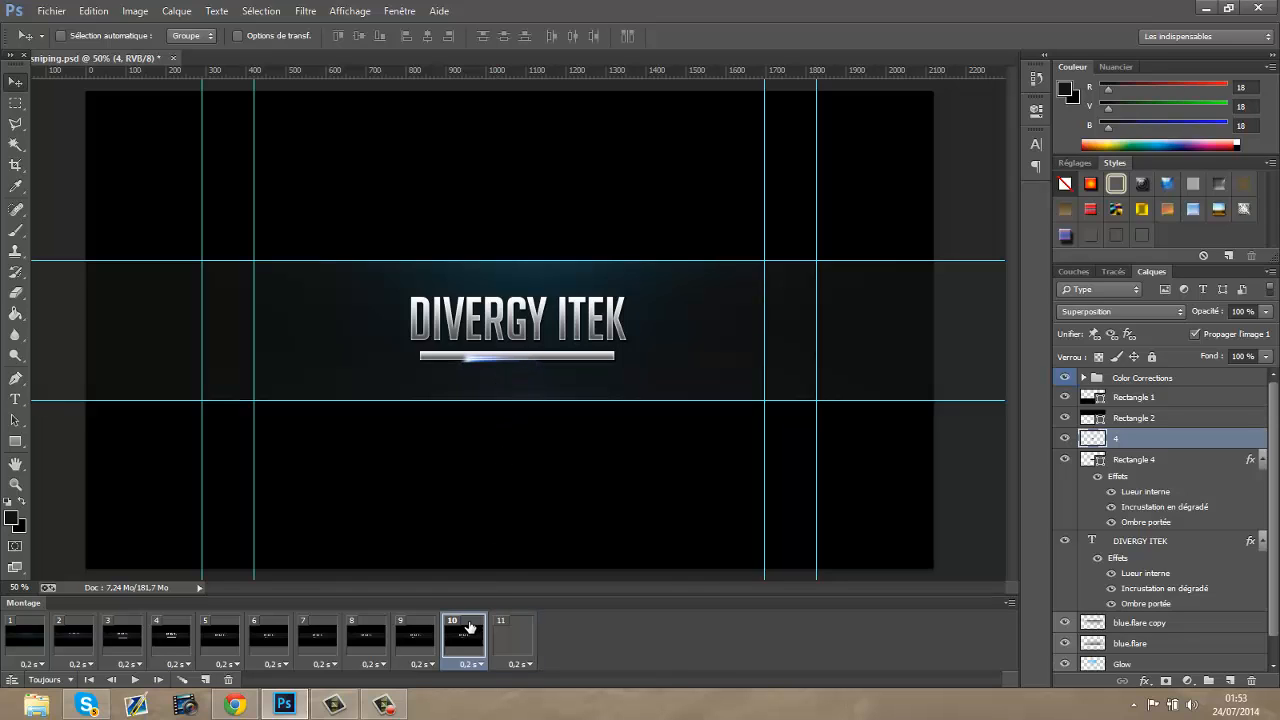
key("Up")
key("Up")
key("Up")
key("Up")
key("Up")
key("Up")
key("Up")
key("Up")
key("Up")
key("Up")
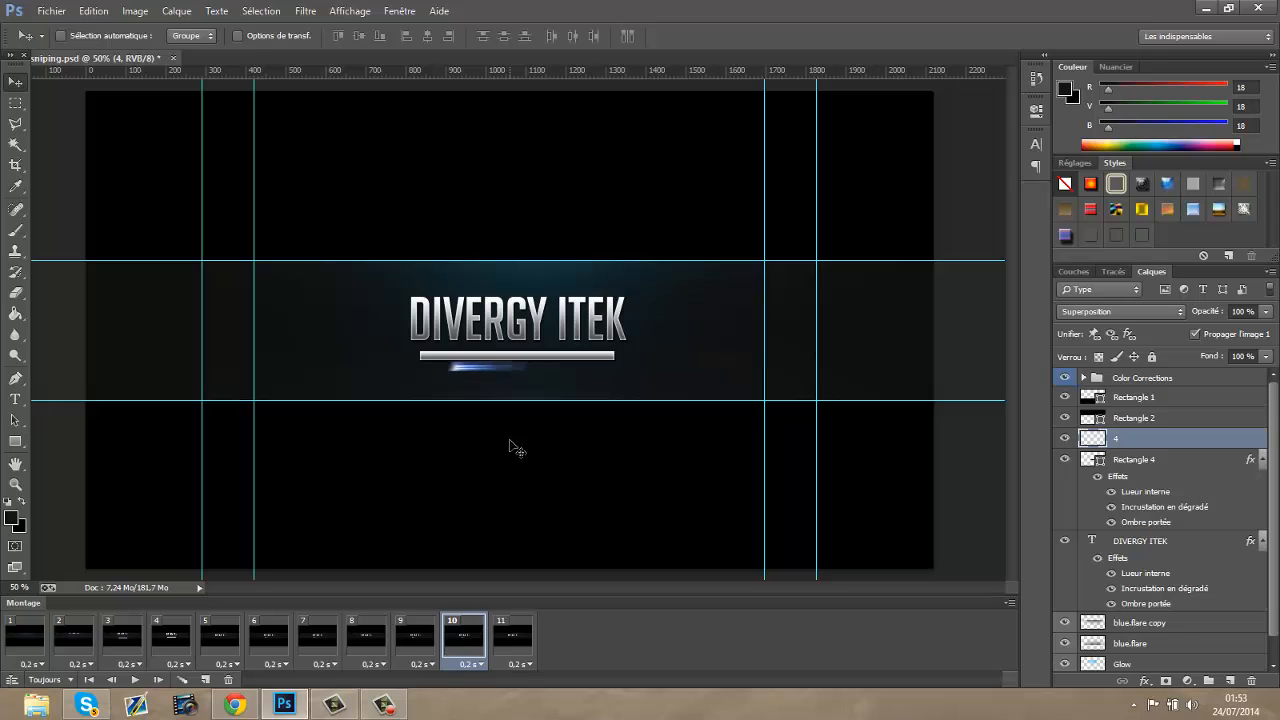
key("Up")
key("Up")
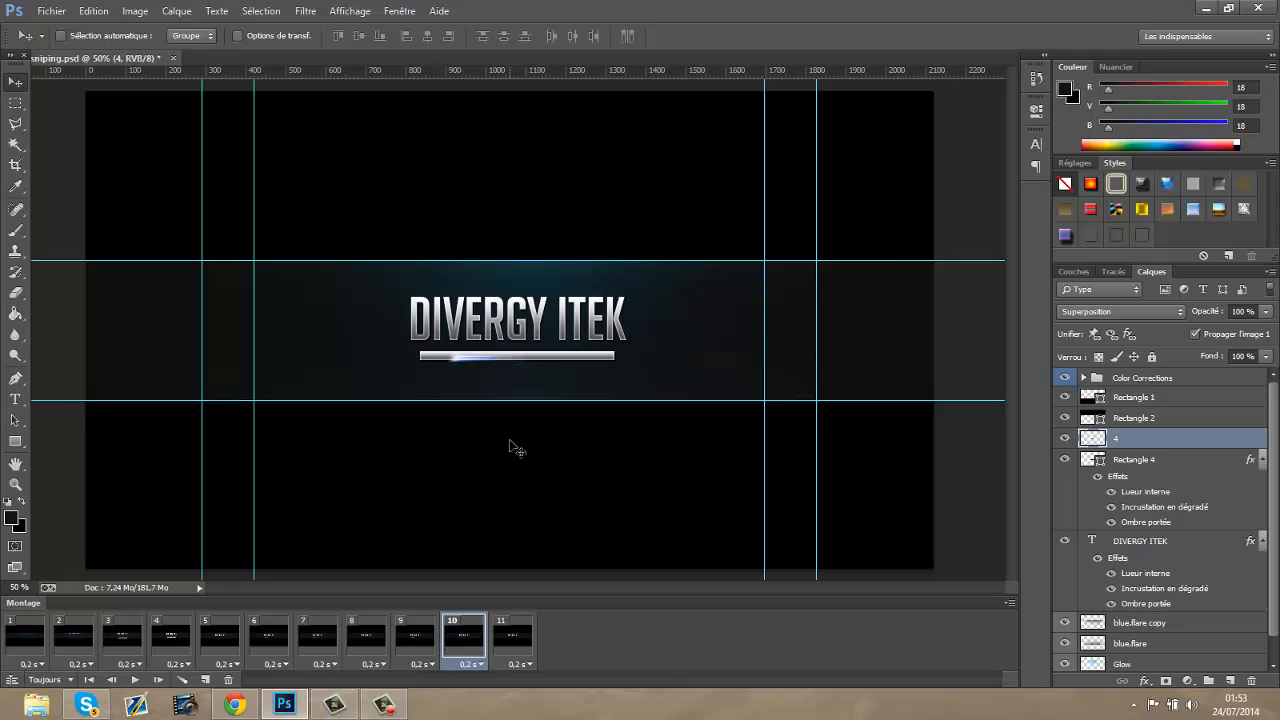
key("Down")
Align the flare with the underline bar in frame 9 and compare it with frame 8
left_click(410, 650)
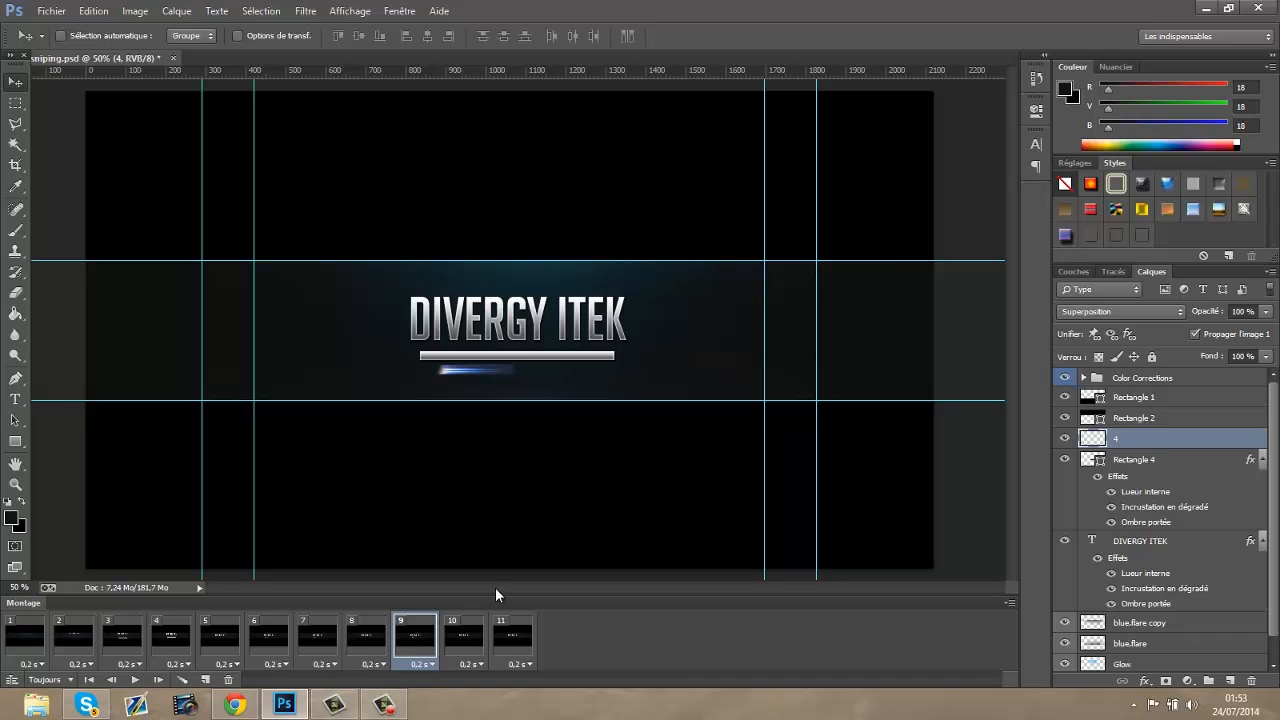
key("Up")
key("Up")
key("Up")
key("Up")
key("Up")
key("Up")
key("Up")
key("Up")
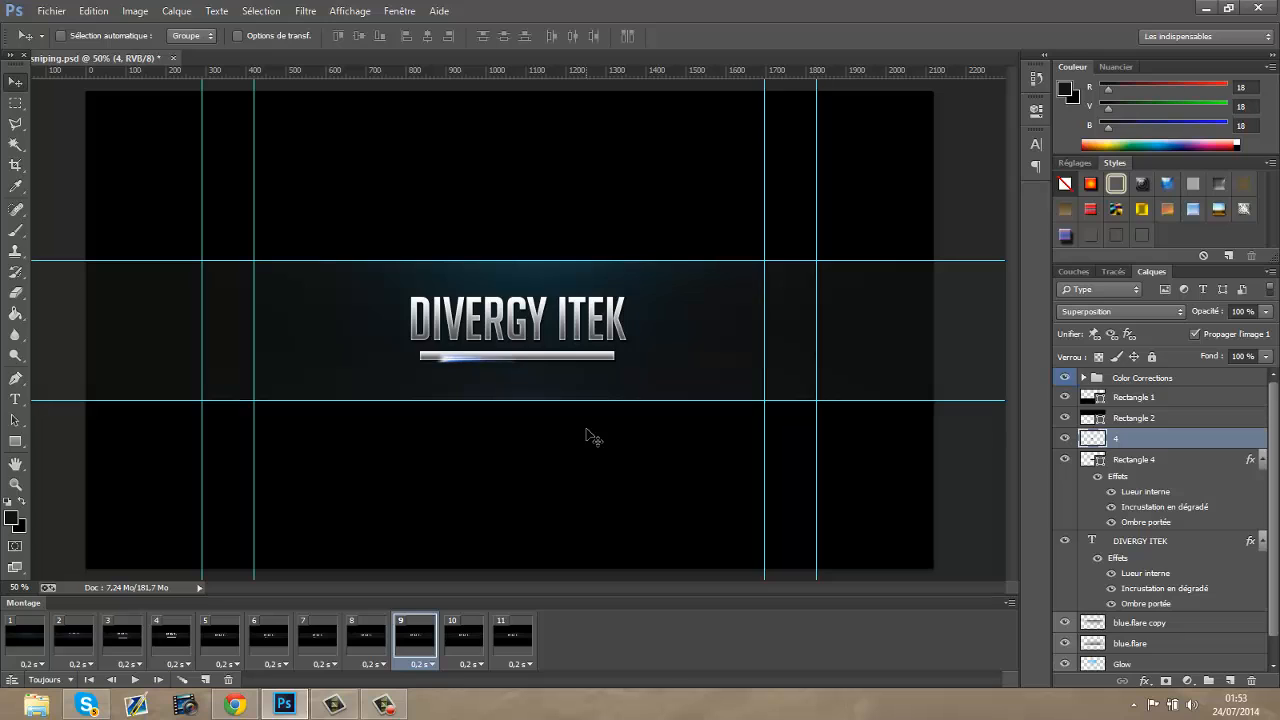
left_click(378, 650)
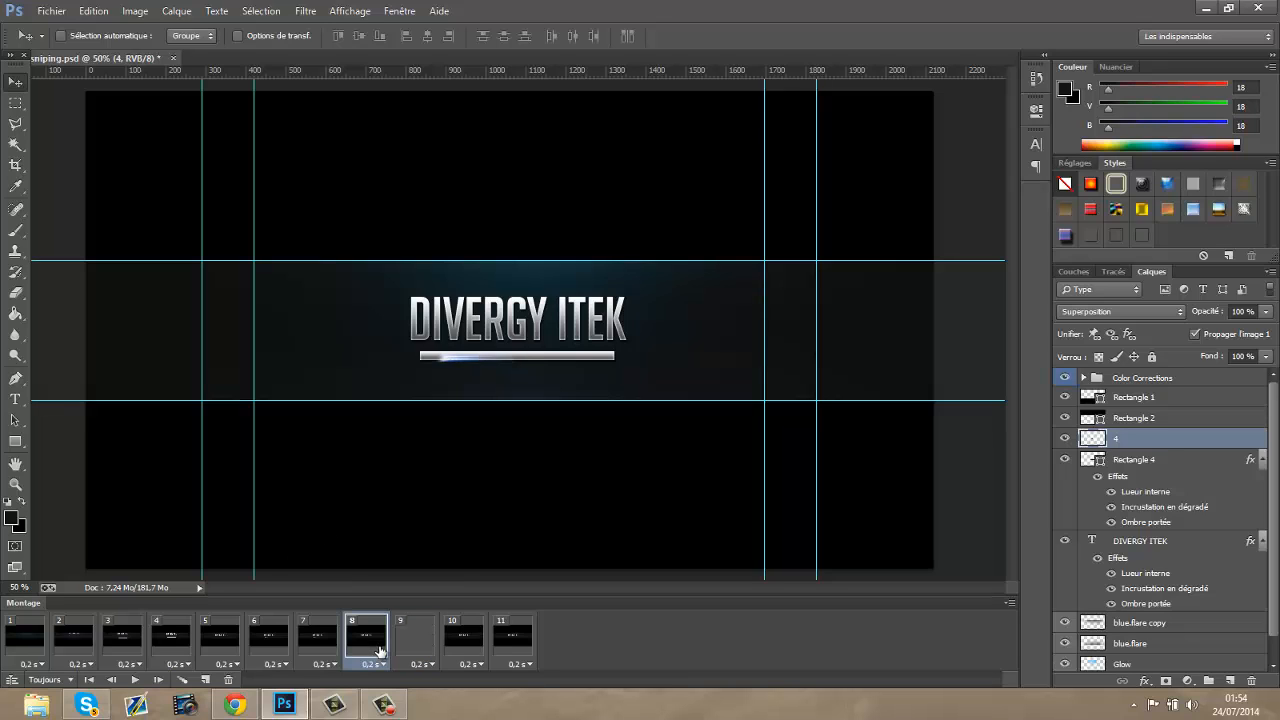
In frame 7, move the flare up onto the underline bar
left_click(318, 636)
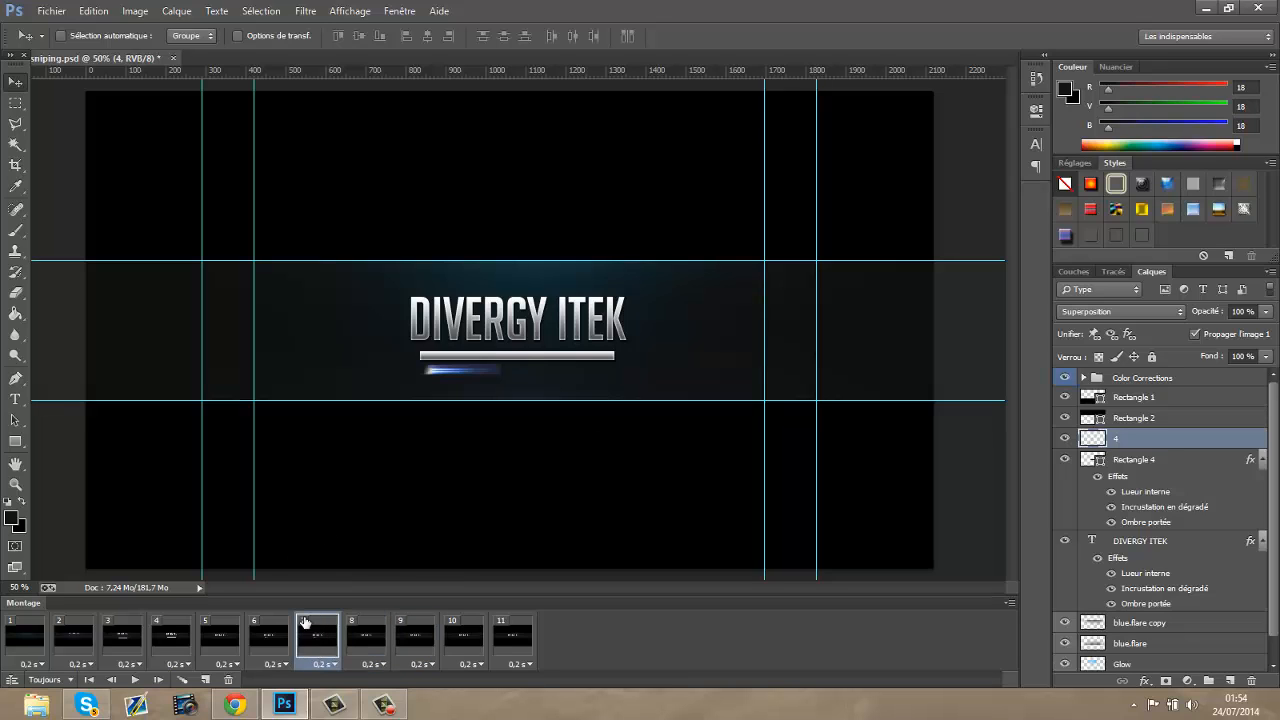
key("Up")
key("Up")
key("Up")
key("Up")
key("Up")
key("Up")
key("Up")
key("Up")
key("Up")
key("Up")
key("Up")
key("Up")
key("Up")
key("Up")
key("Up")
key("Up")
key("Up")
key("Up")
key("Up")
key("Up")
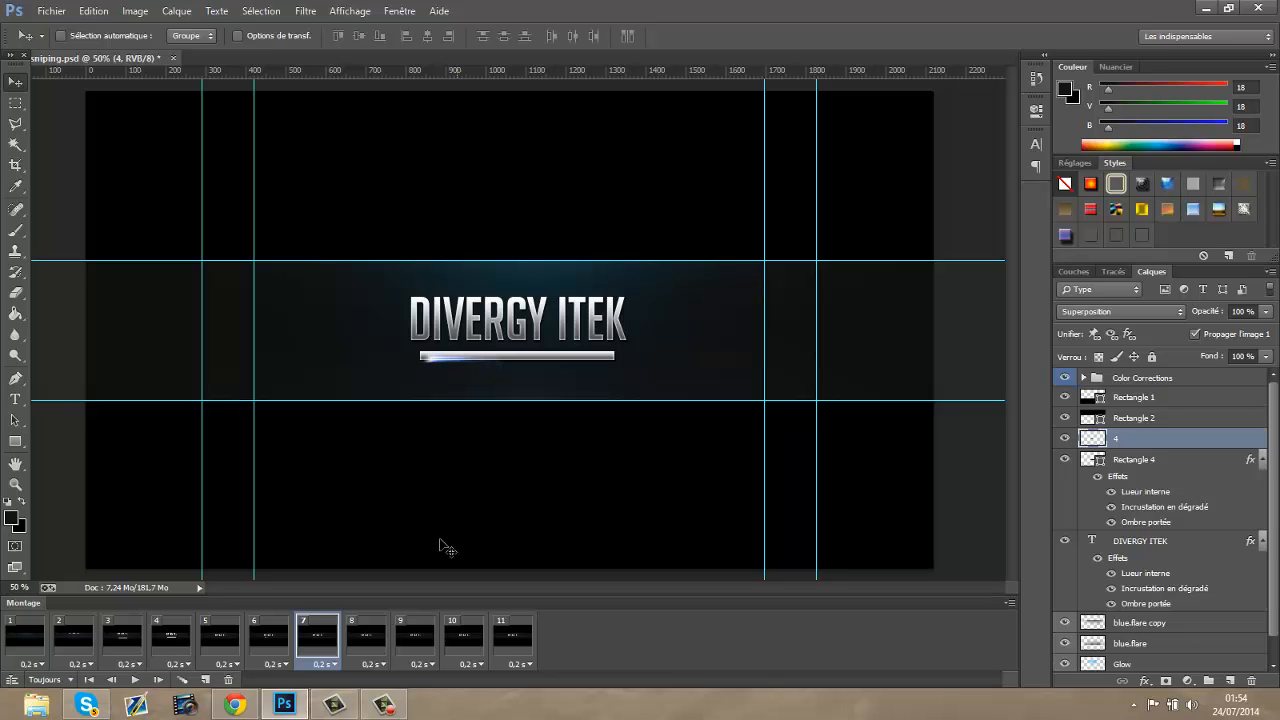
In frame 6, move the flare up onto the start of the underline bar
left_click(260, 636)
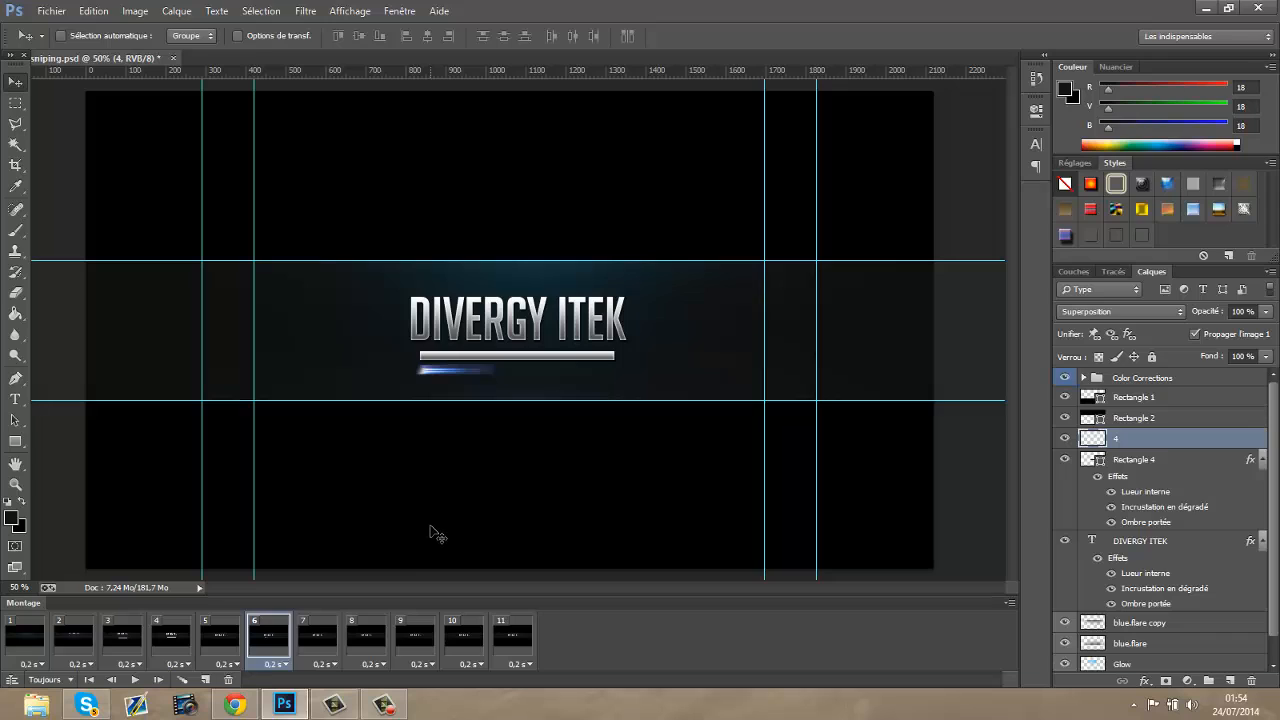
key("Up")
key("Up")
key("Up")
key("Up")
key("Up")
key("Up")
key("Up")
key("Up")
key("Up")
key("Up")
key("Up")
key("Up")
key("Up")
key("Up")
key("Up")
key("Up")
key("Up")
key("Up")
key("Up")
key("Up")
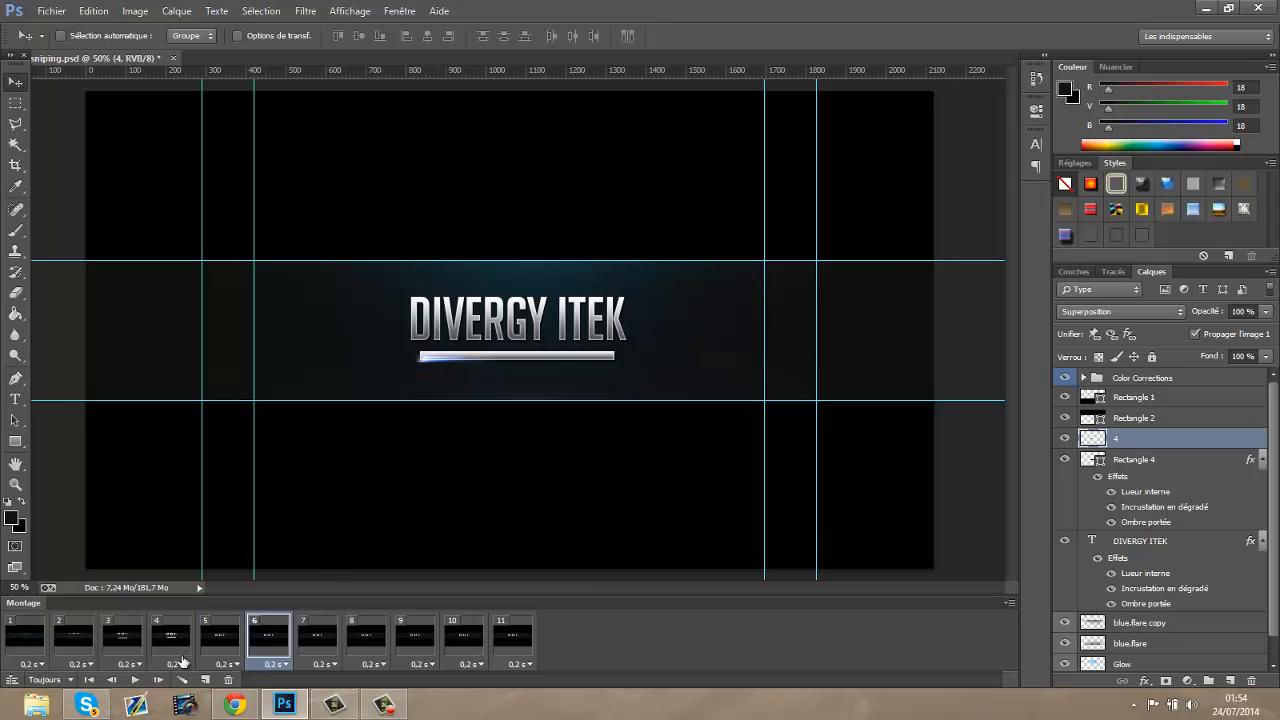
Check the flare's position frame by frame from frame 5 to 11 and preview the animation from frame 1
left_click(226, 646)
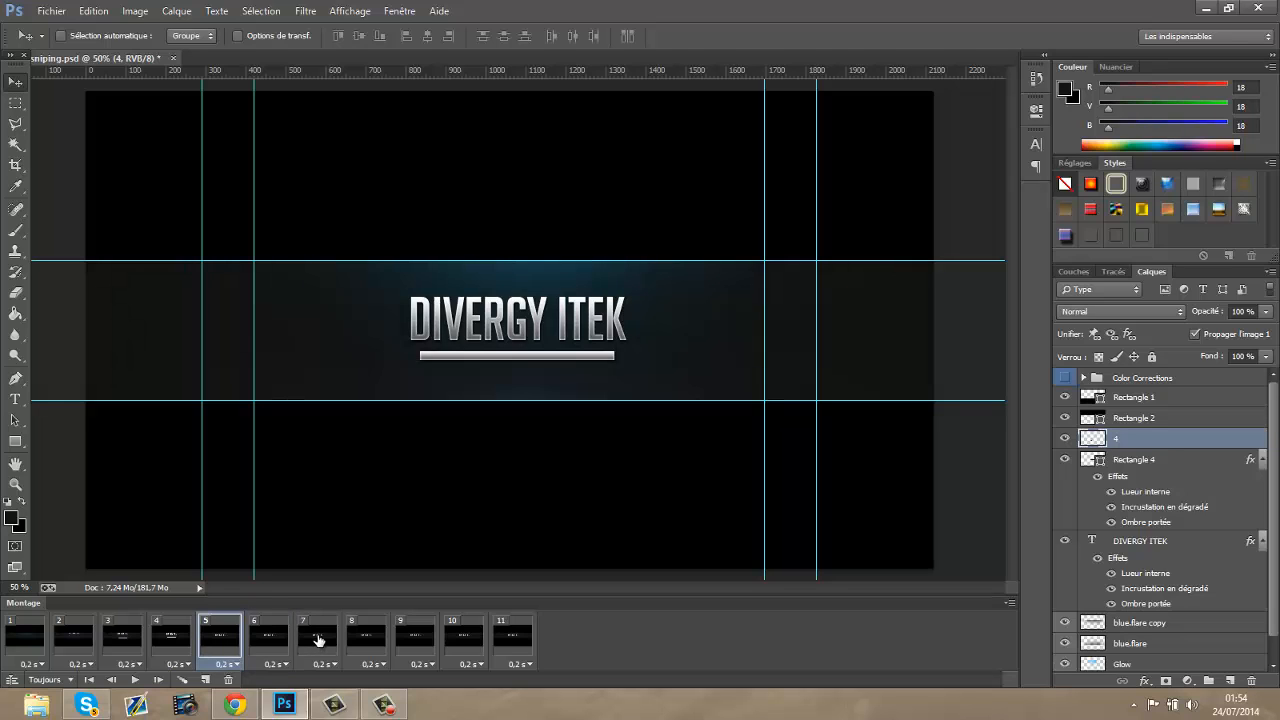
left_click(269, 648)
left_click(316, 636)
left_click(382, 630)
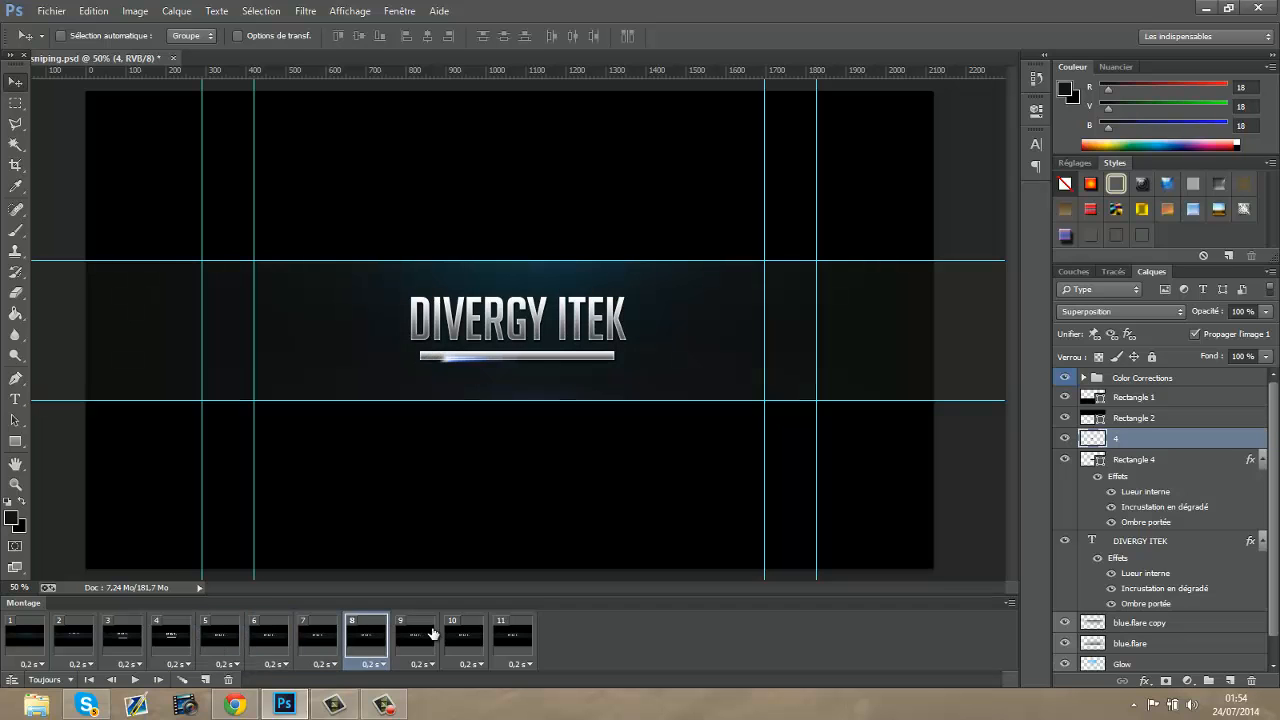
left_click(432, 634)
left_click(464, 636)
left_click(514, 638)
left_click(25, 636)
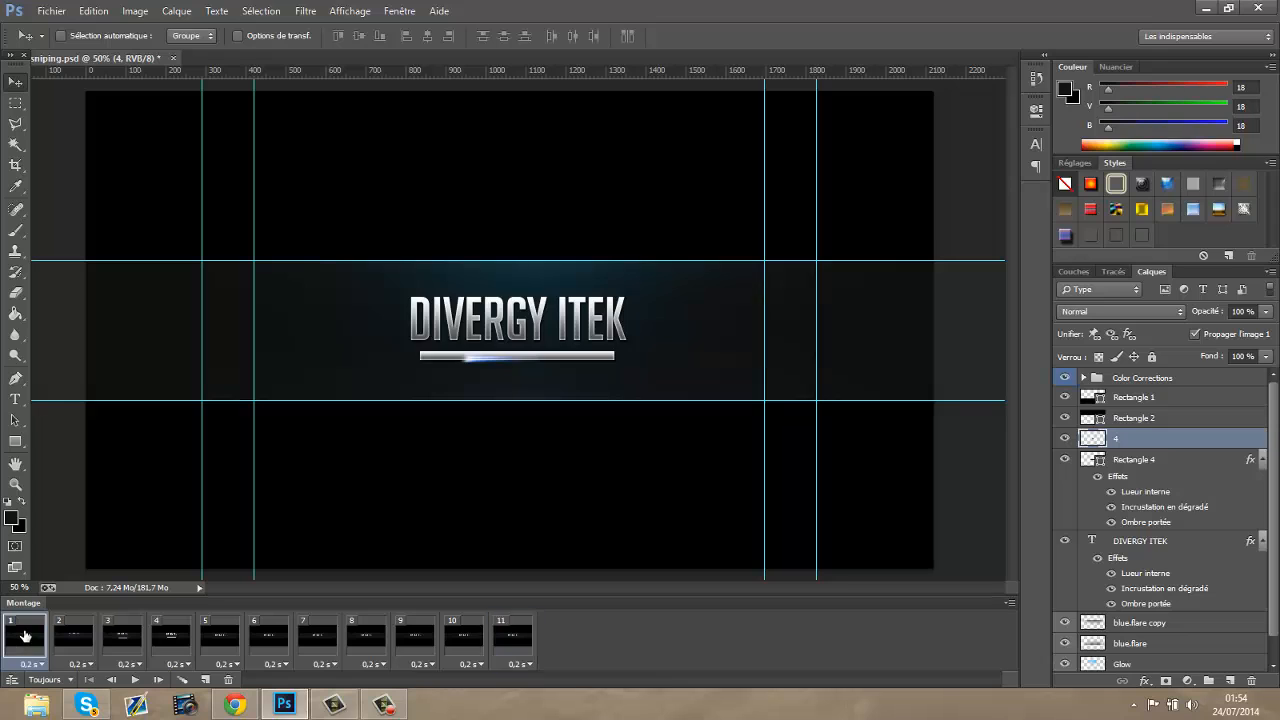
left_click(134, 680)
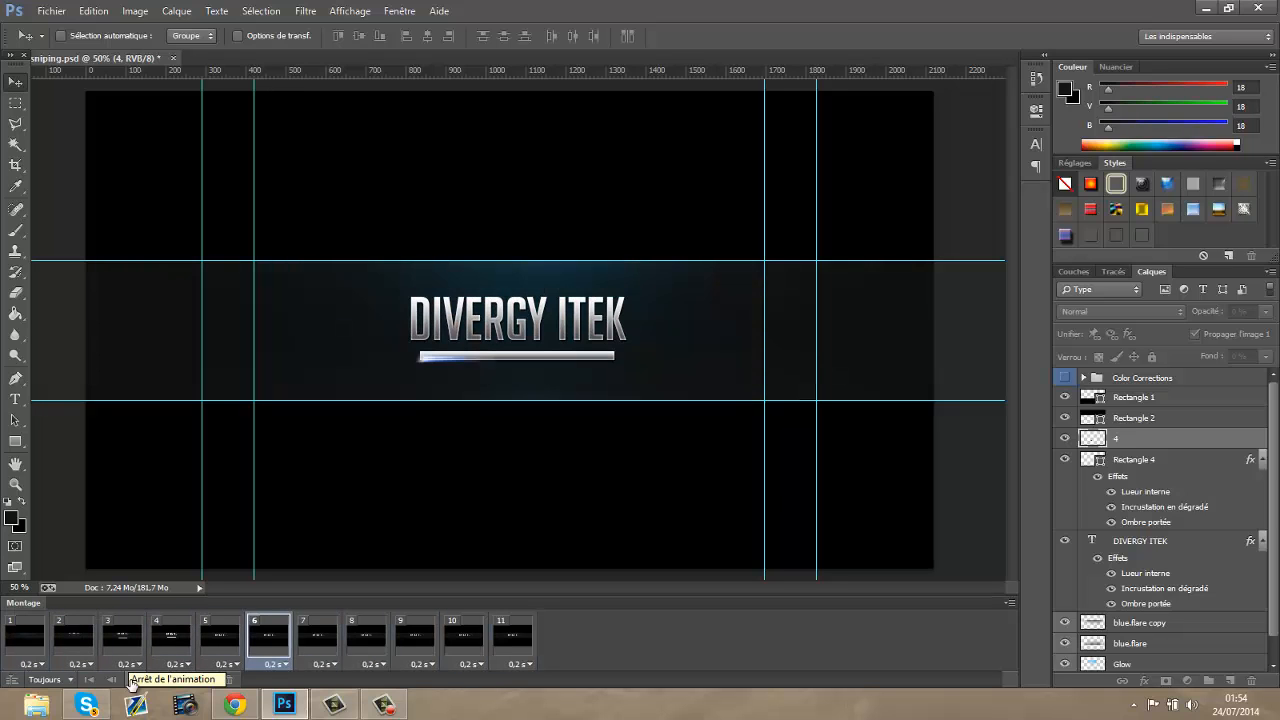
left_click(132, 680)
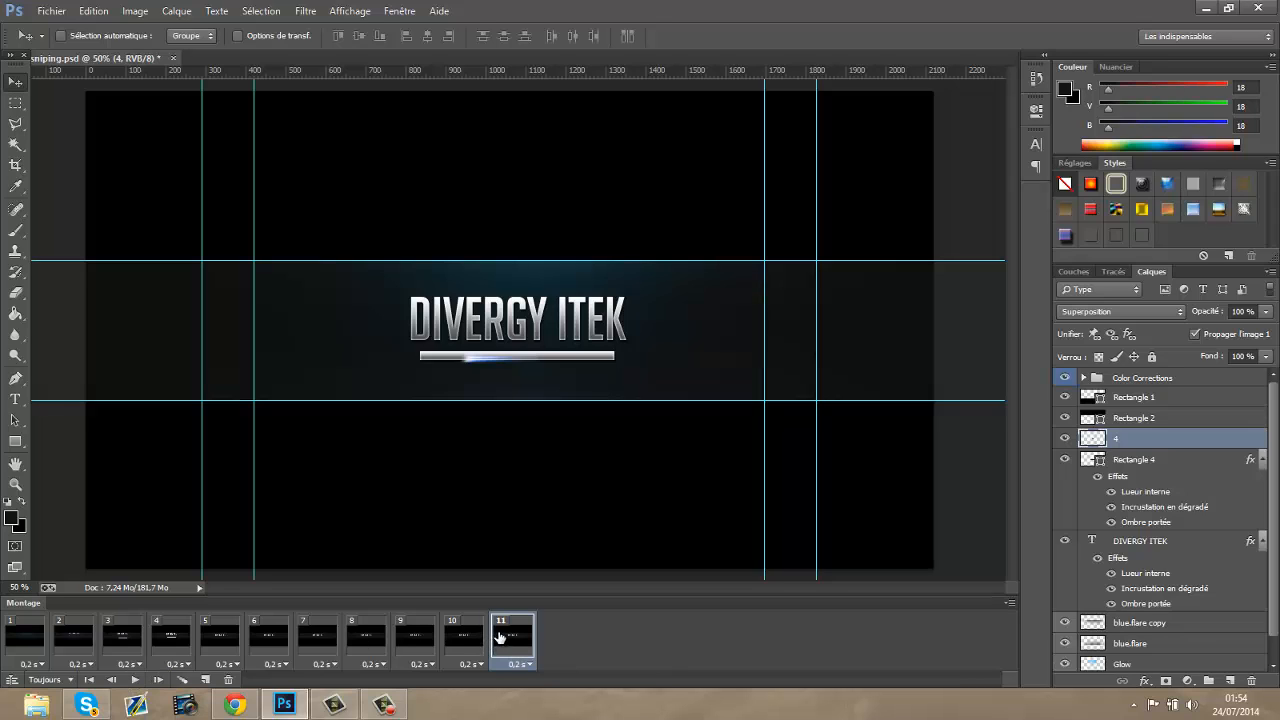
Add frame 12 with the flare moved down behind the lower black rectangle, and set its delay to 2 seconds
left_click(205, 680)
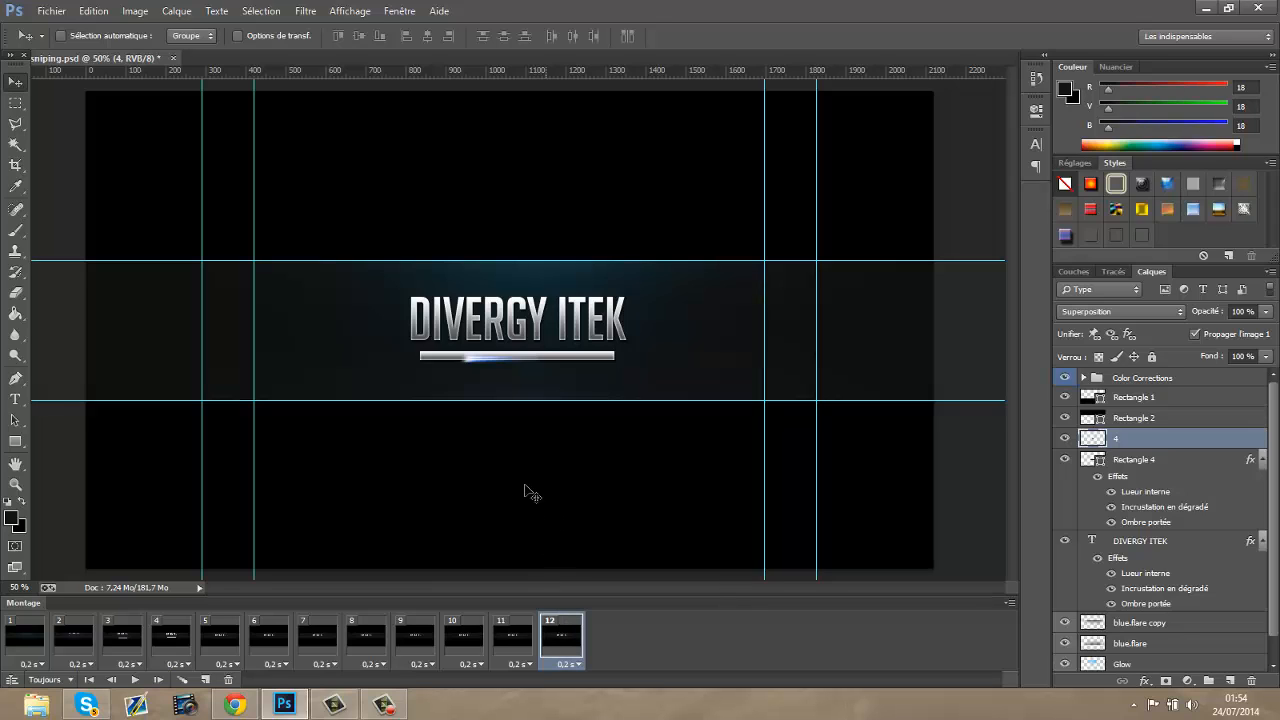
left_click_drag(480, 438, 480, 490)
left_click(515, 640)
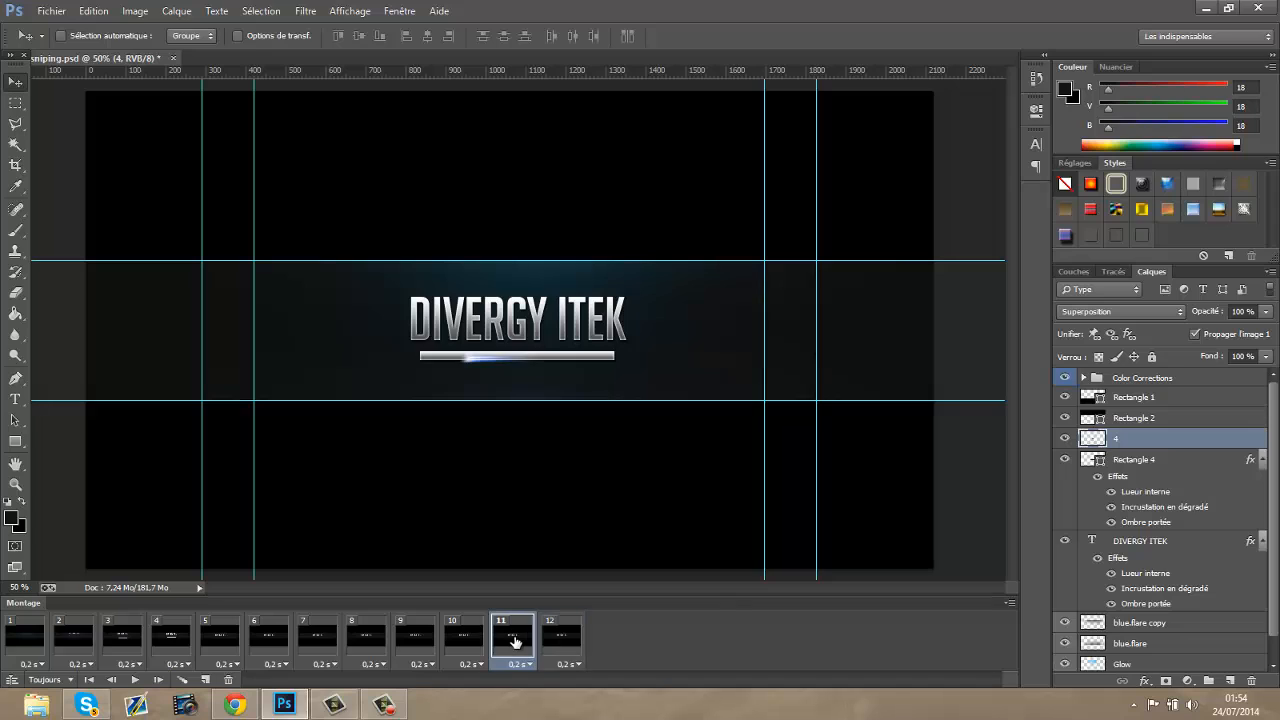
left_click(552, 640)
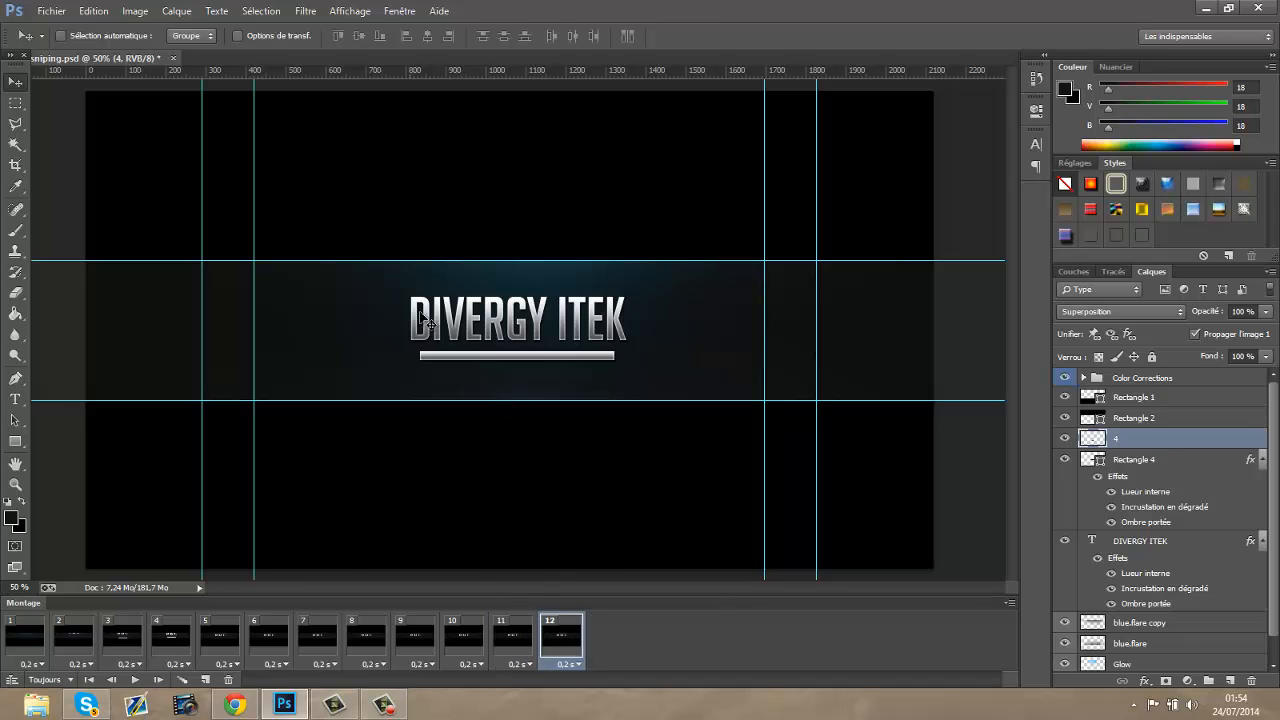
left_click(580, 666)
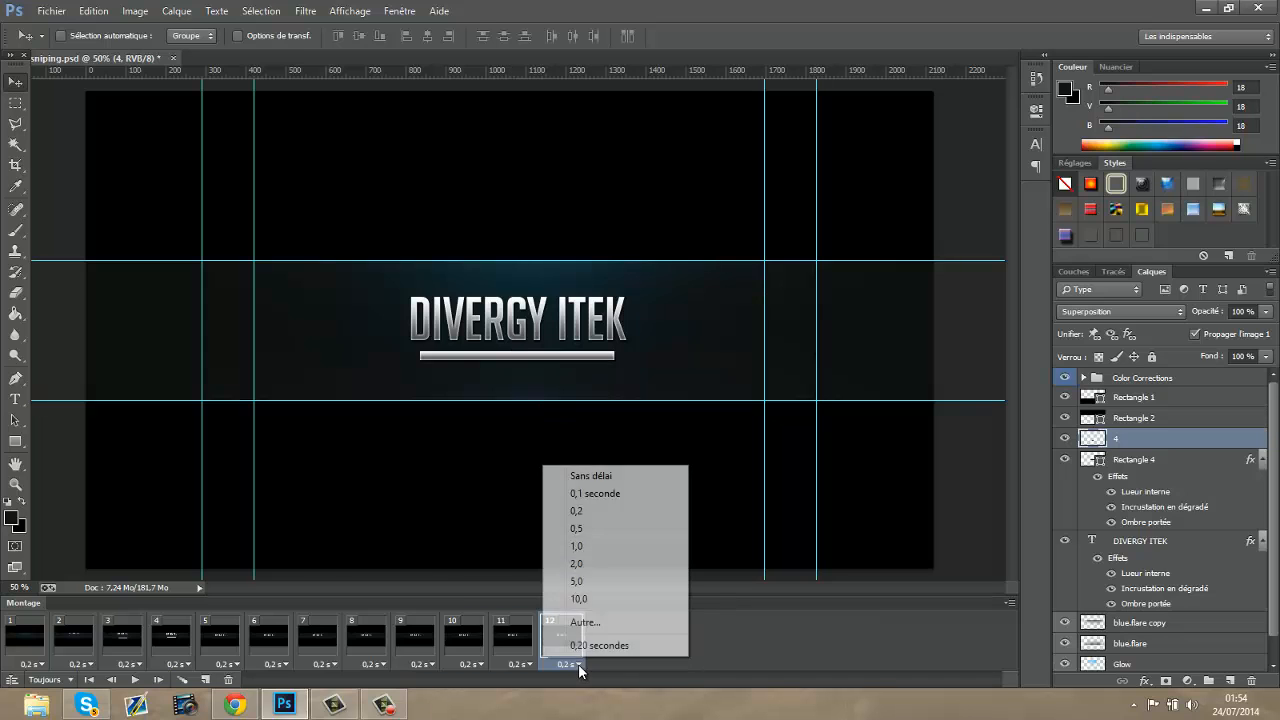
left_click(589, 565)
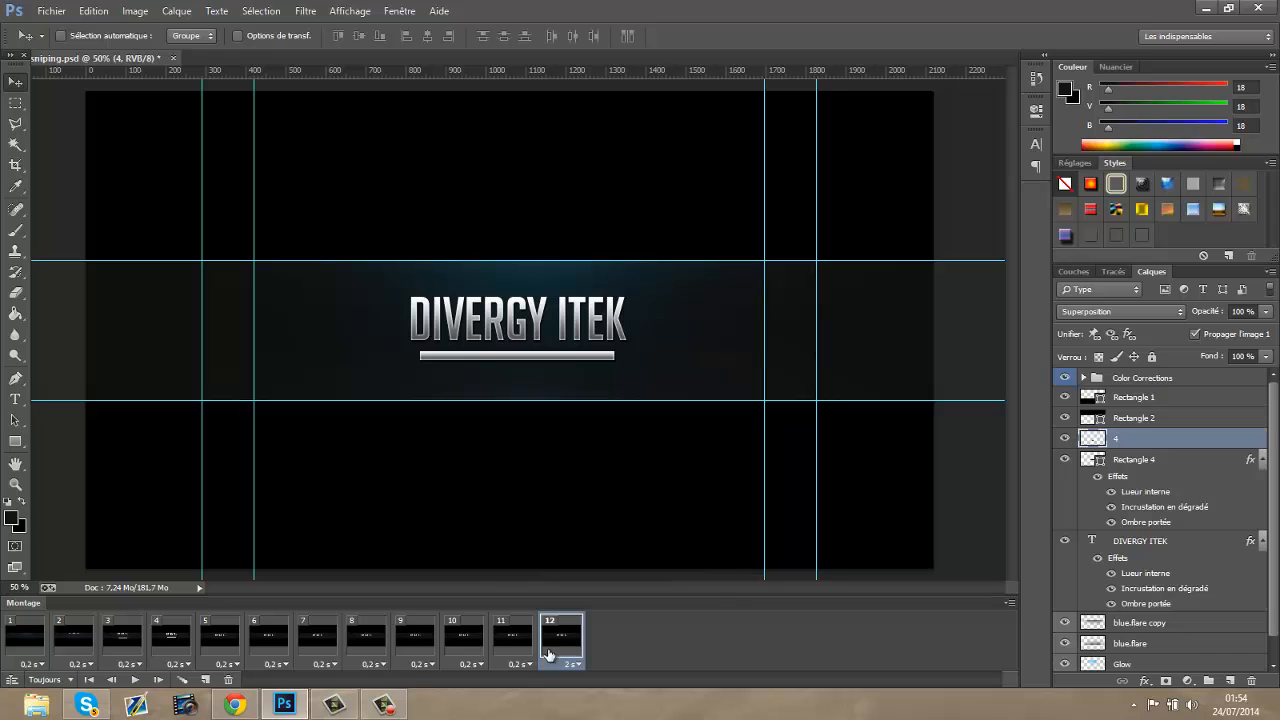
Preview the whole 12-frame animation from frame 1 and compare its first and last frames
left_click(26, 636)
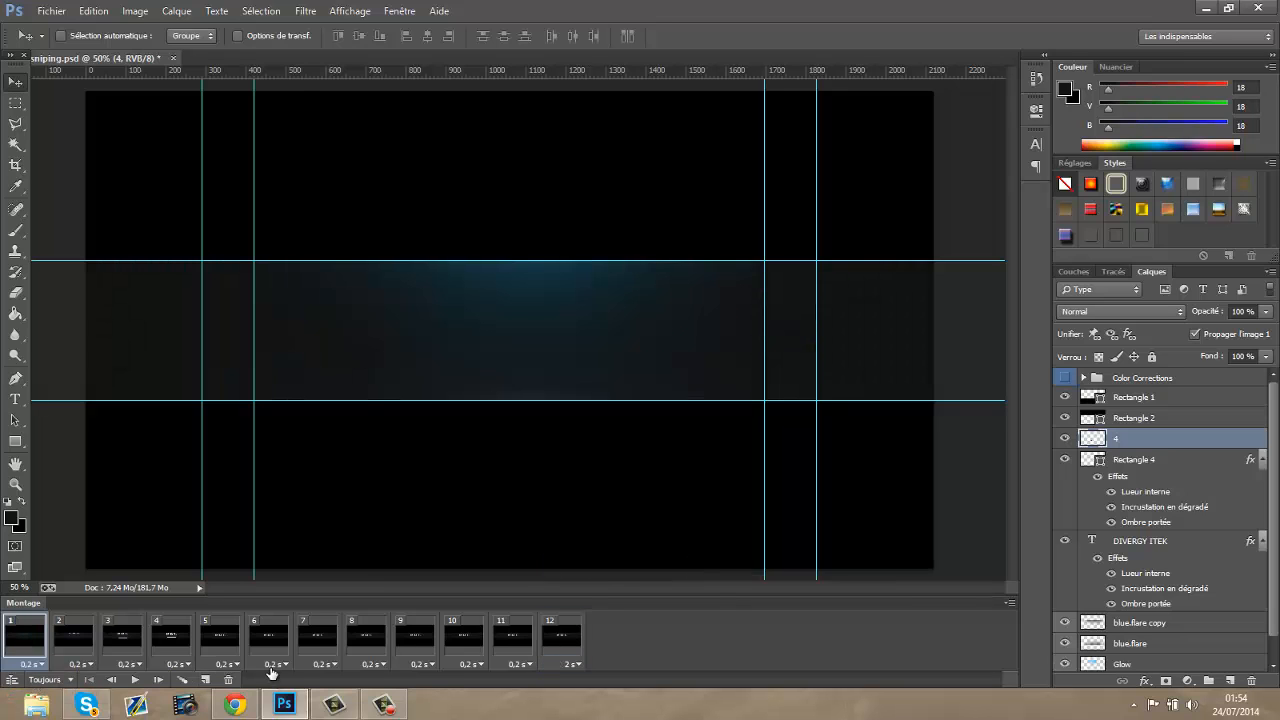
left_click(135, 680)
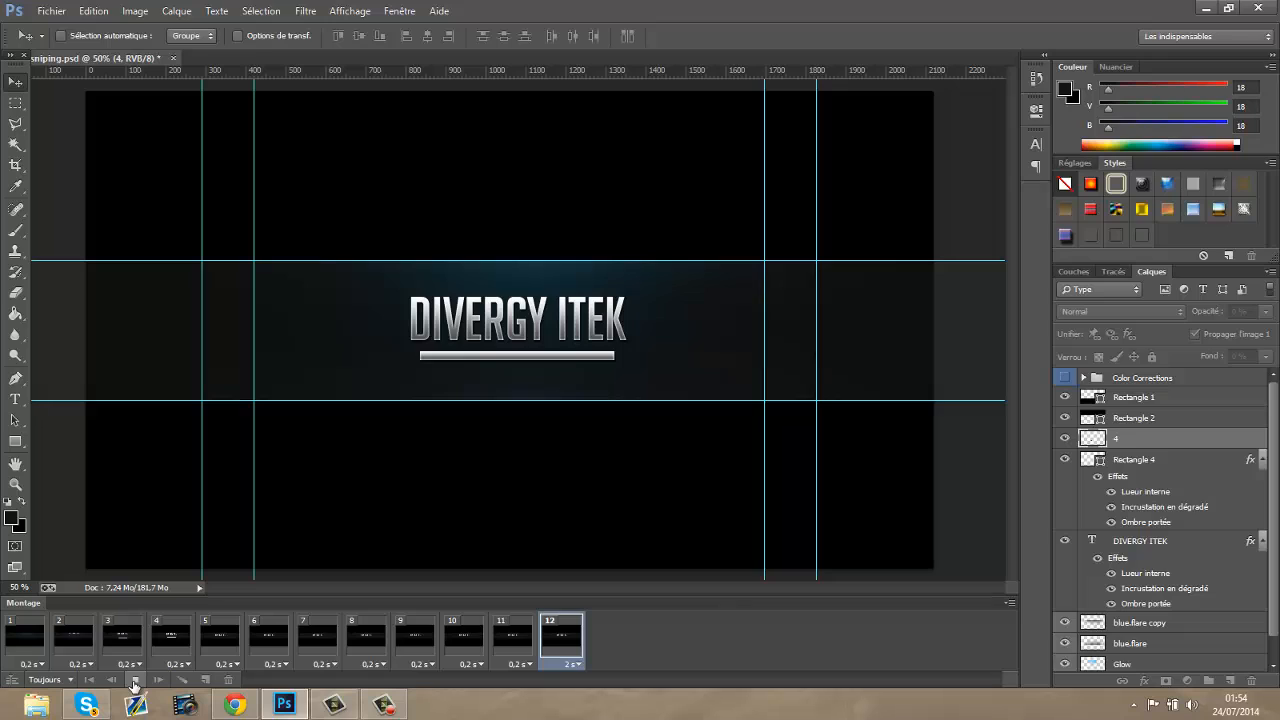
left_click(134, 682)
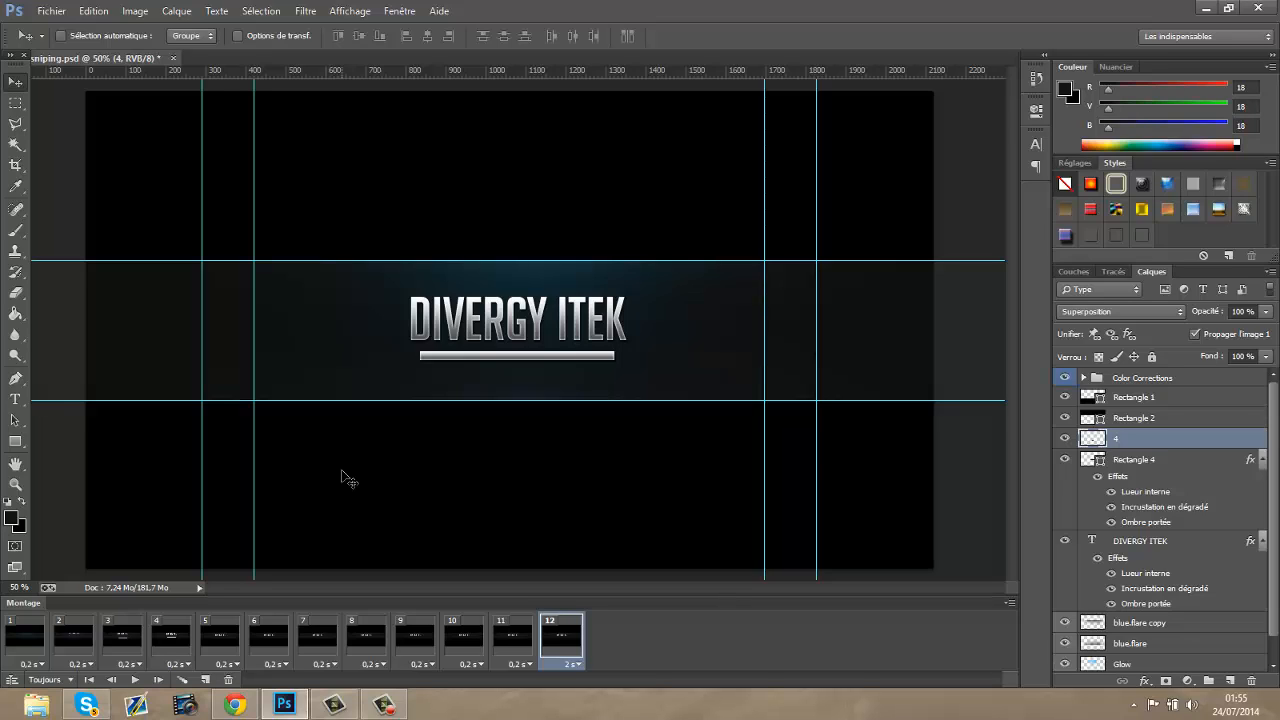
left_click(28, 640)
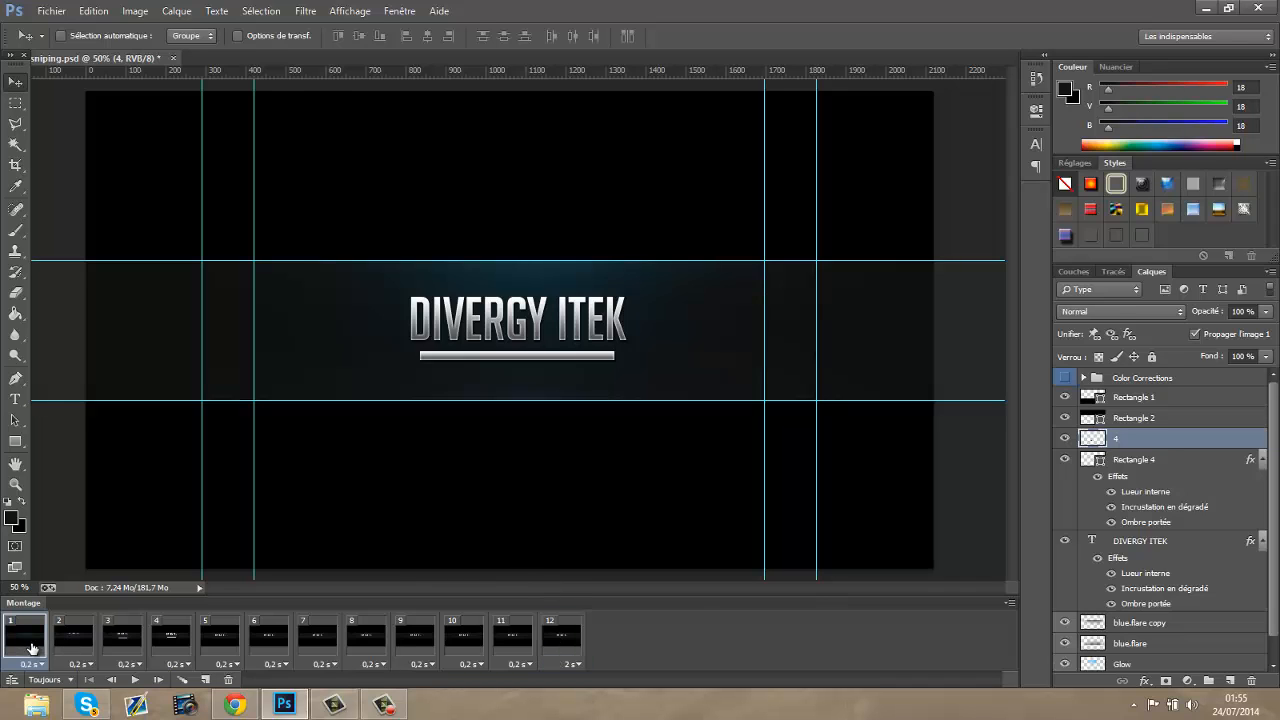
left_click(581, 648)
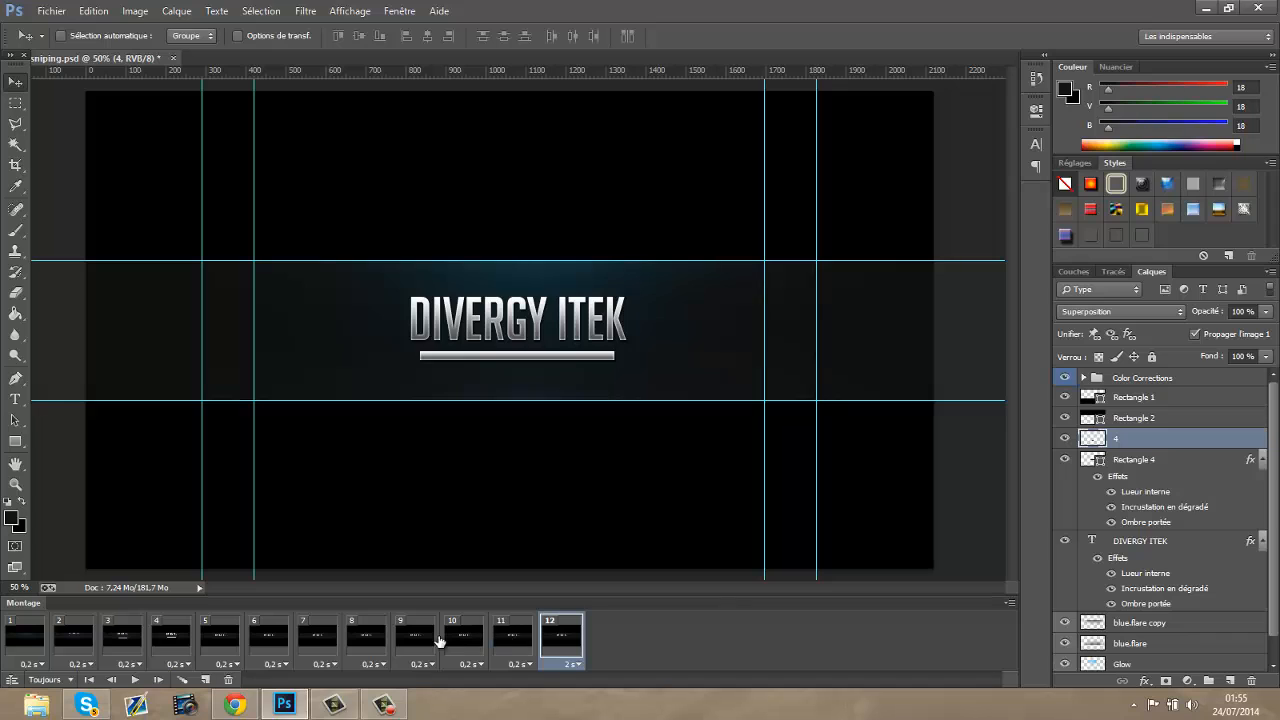